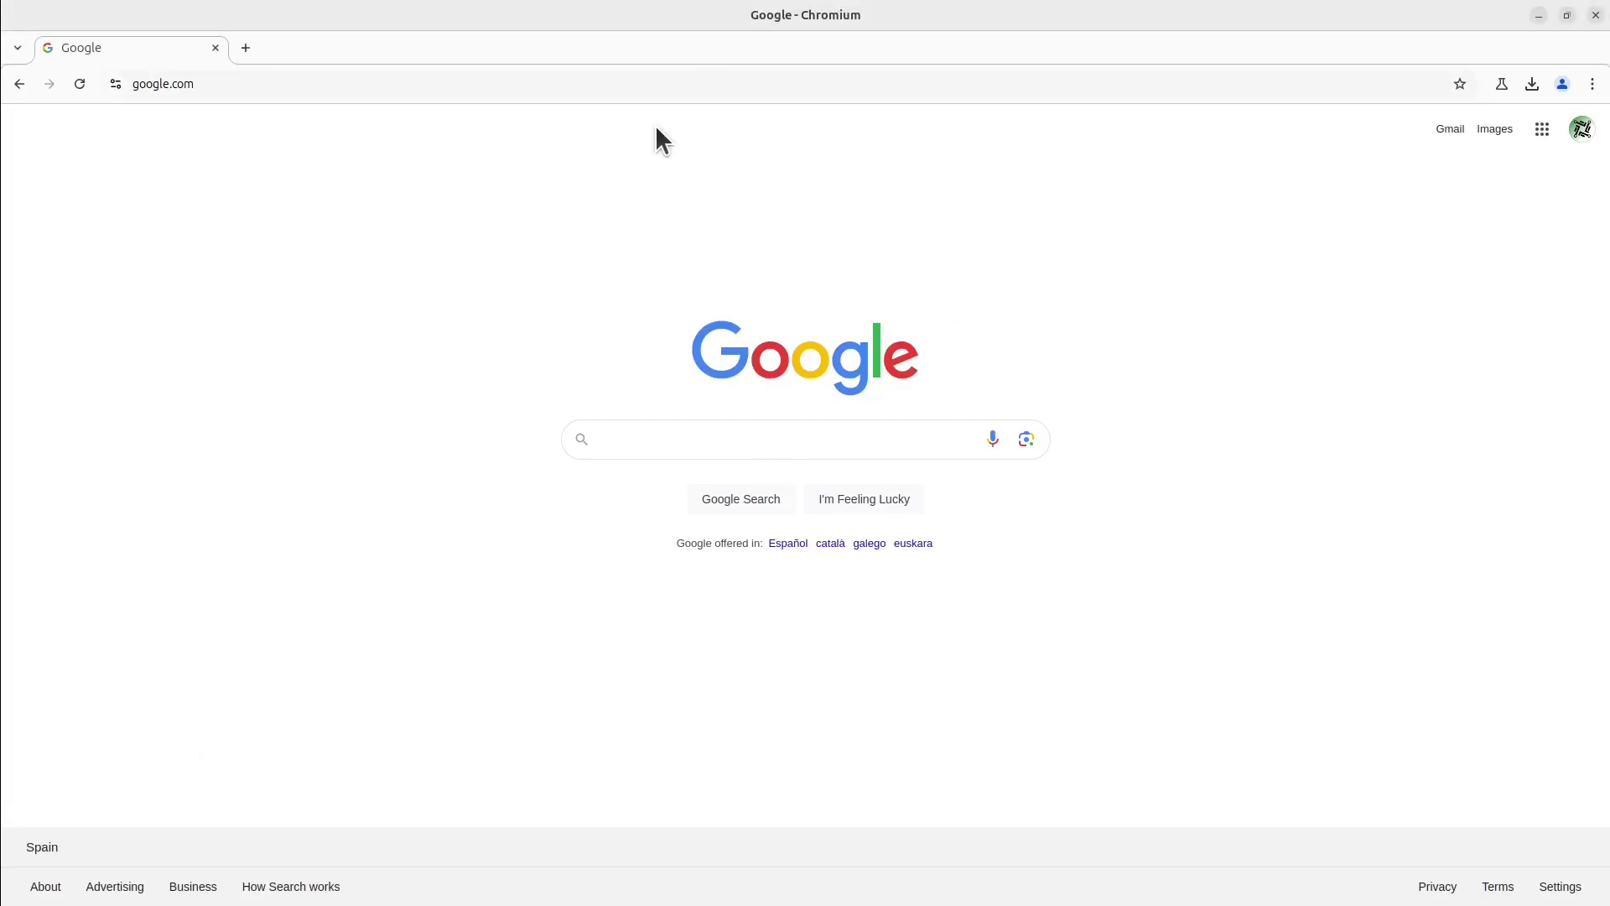
- Go to lottiefiles.com and download the free Pikachu animation as Lottie JSON
{"action": "key", "text": "ctrl+l"}
{"action": "type", "text": "lottiefiles.com"}
{"action": "key", "text": "Return"}
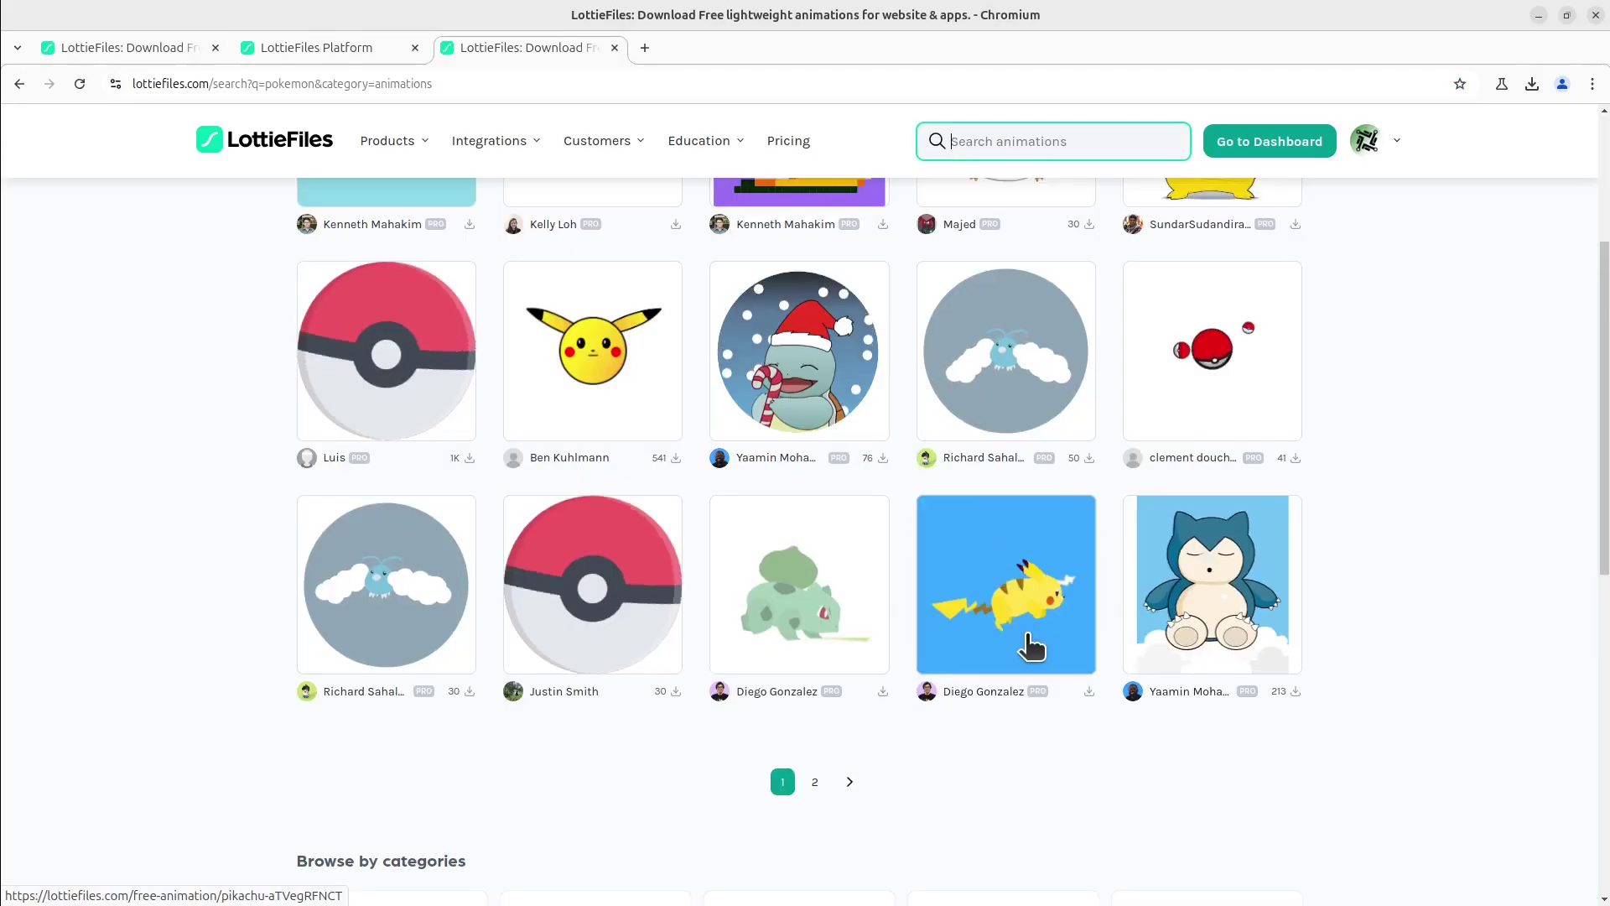
{"action": "left_click", "coordinate": [1030, 644]}
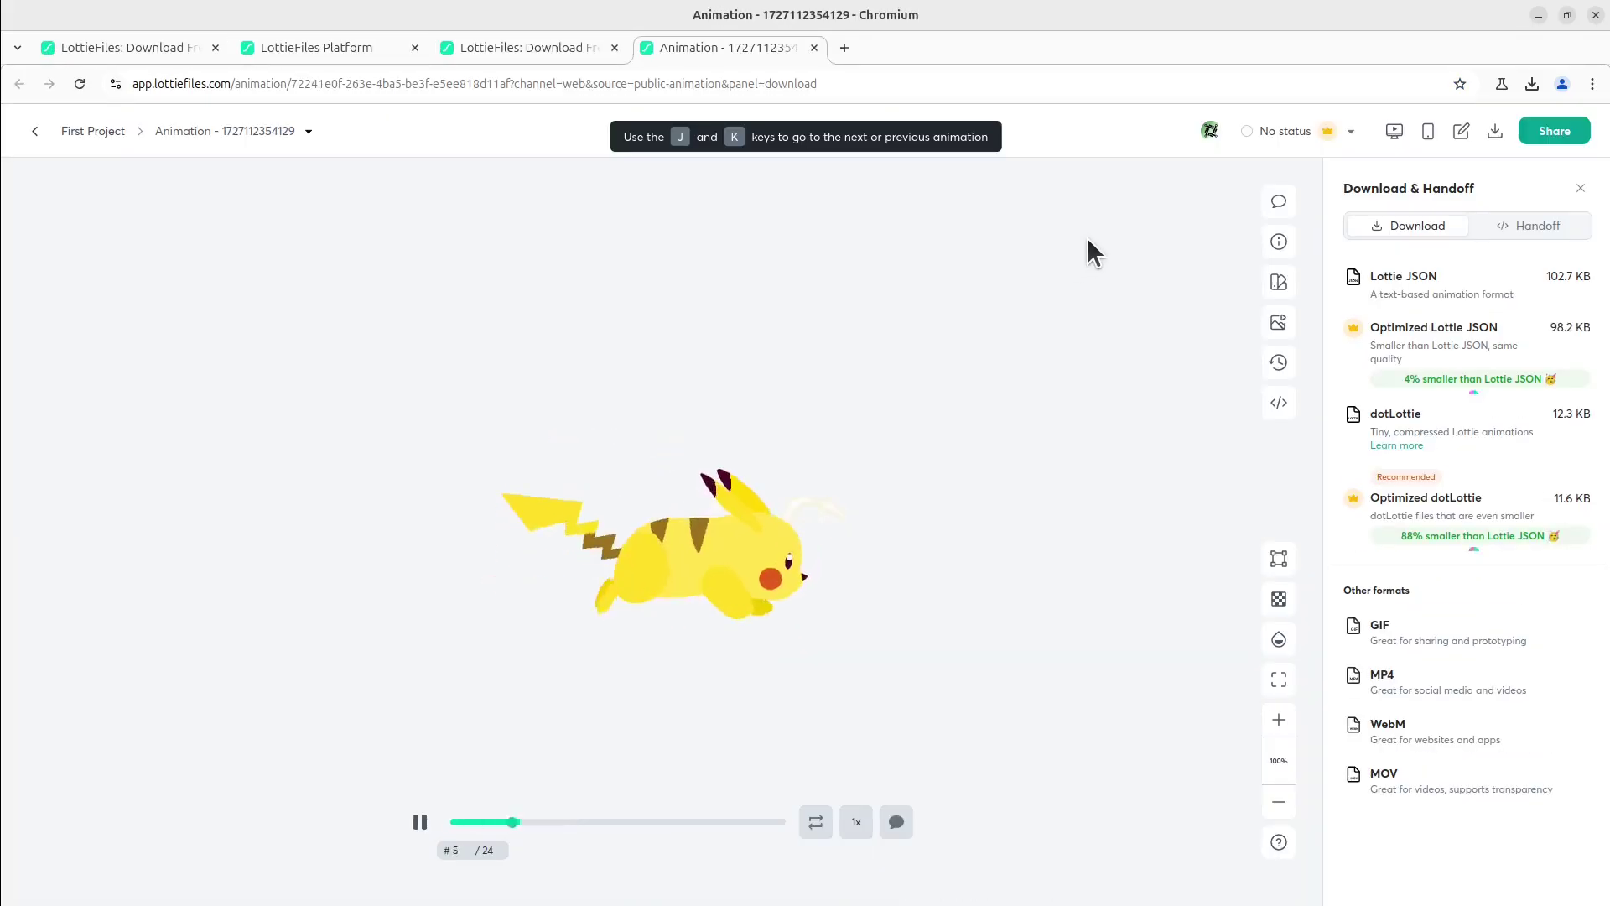
{"action": "left_click", "coordinate": [1549, 279]}
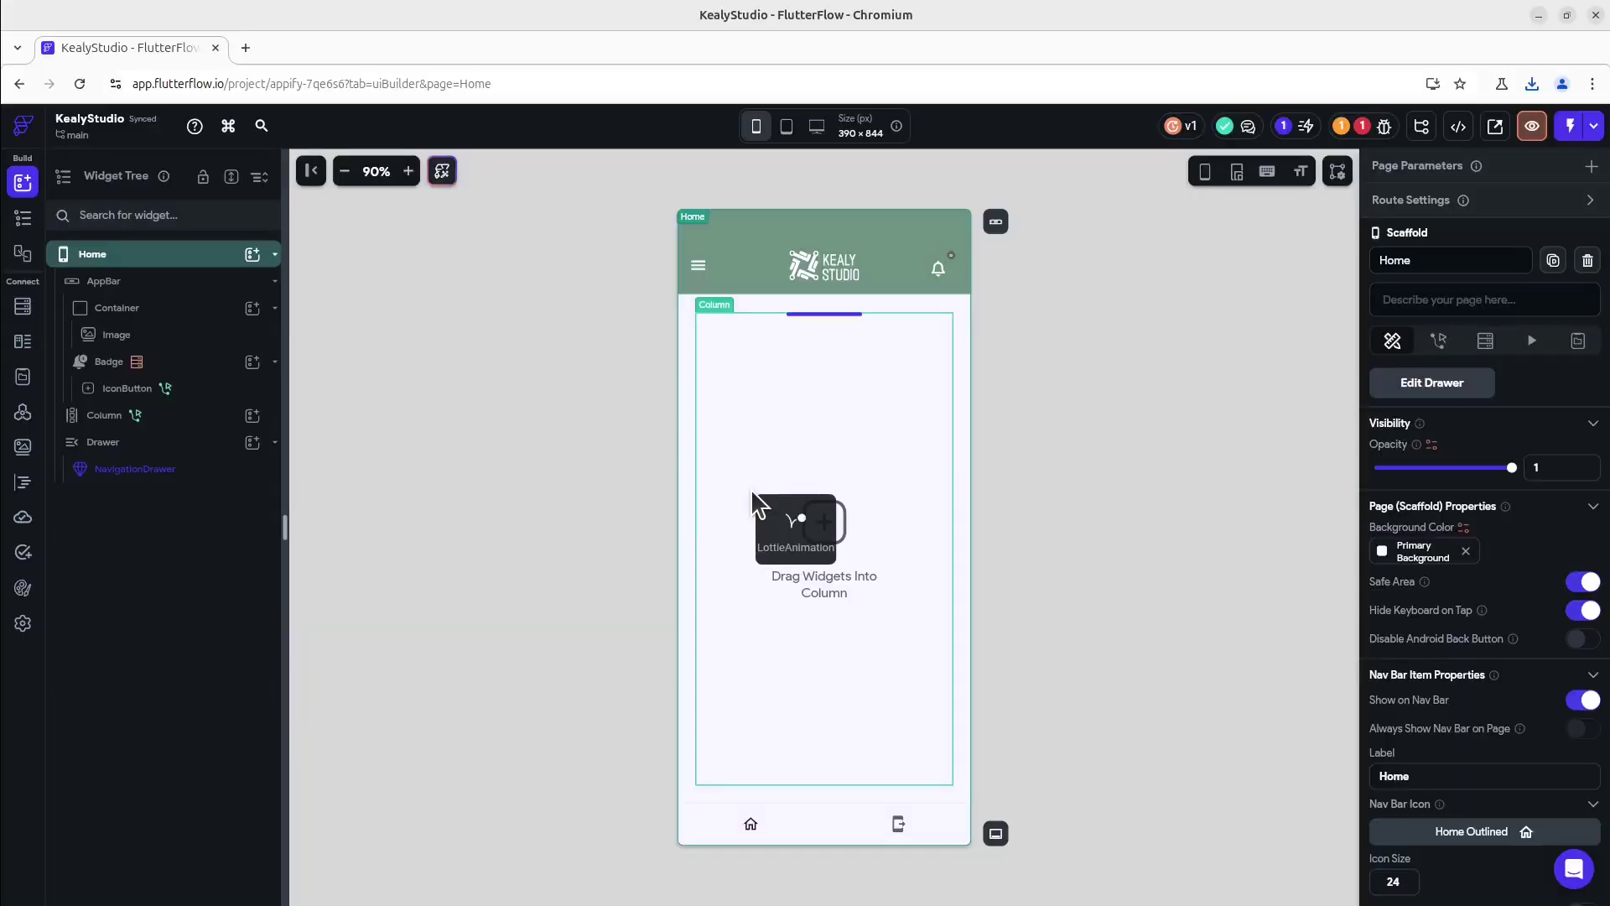
- Add a LottieAnimation widget to the Home page Column and load the downloaded Animation JSON
{"action": "left_click_drag", "start_coordinate": [773, 520], "coordinate": [751, 490]}
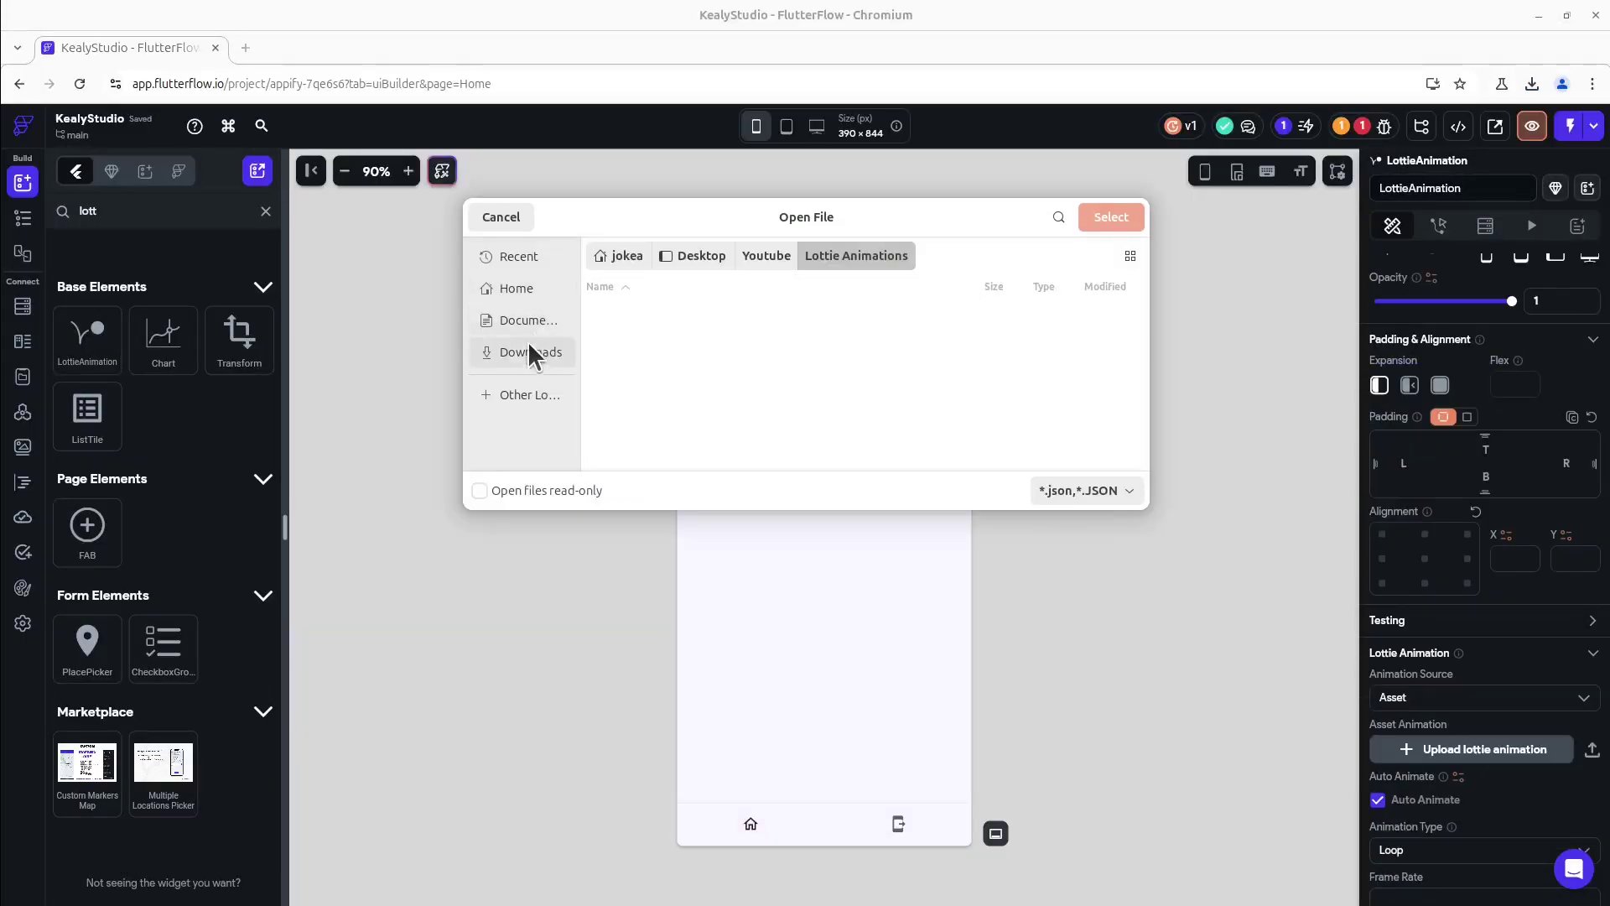
{"action": "left_click", "coordinate": [526, 344]}
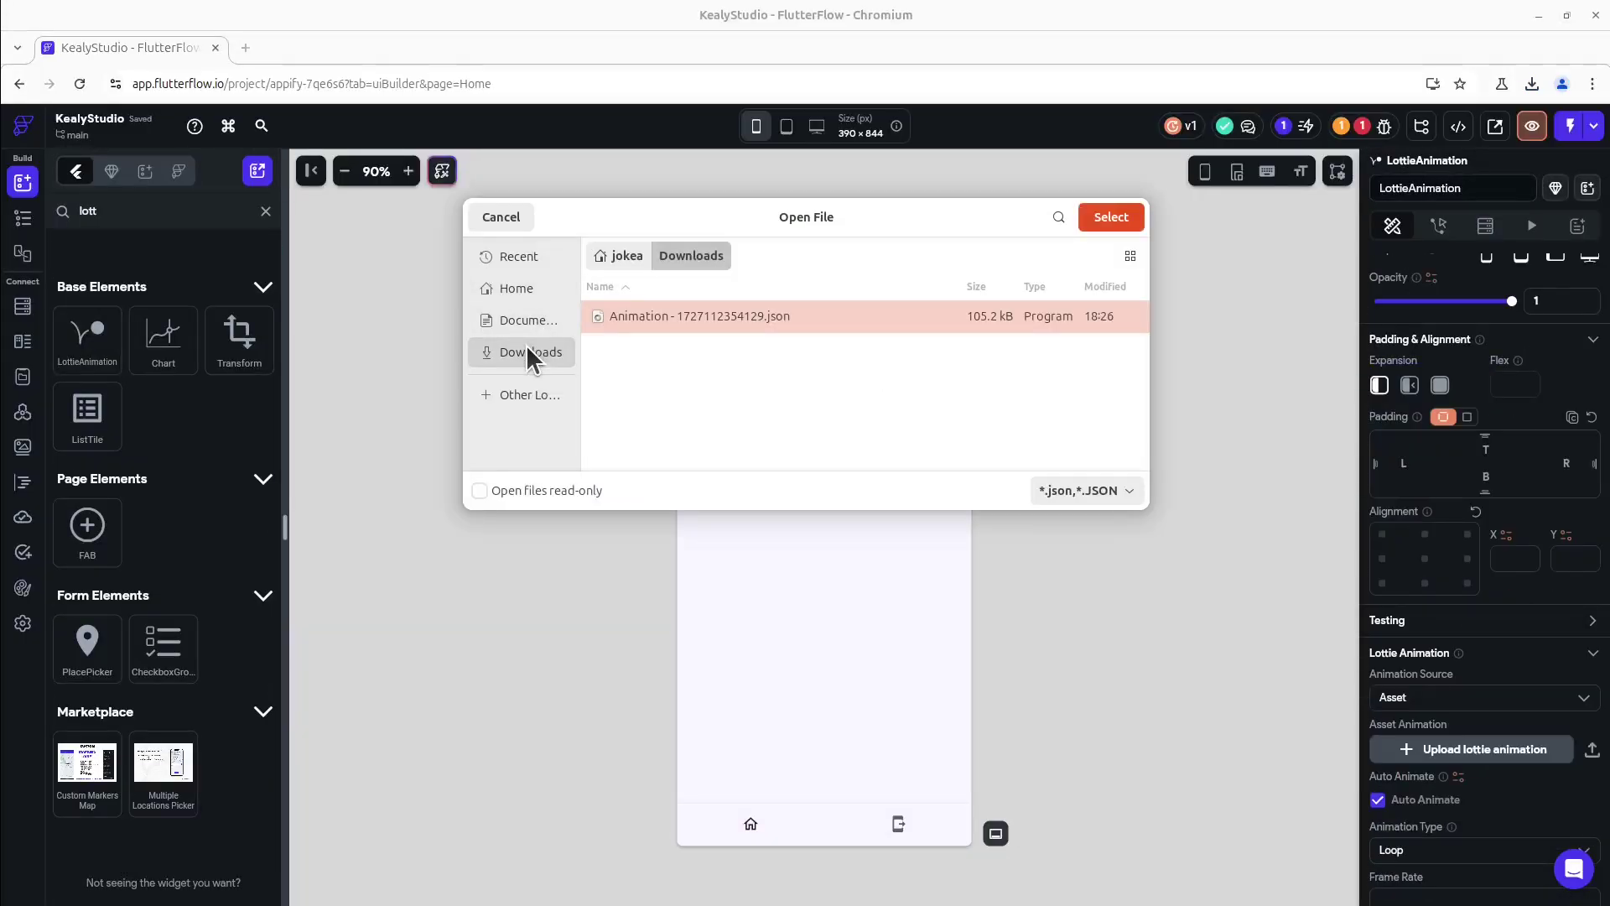
{"action": "double_click", "coordinate": [647, 316]}
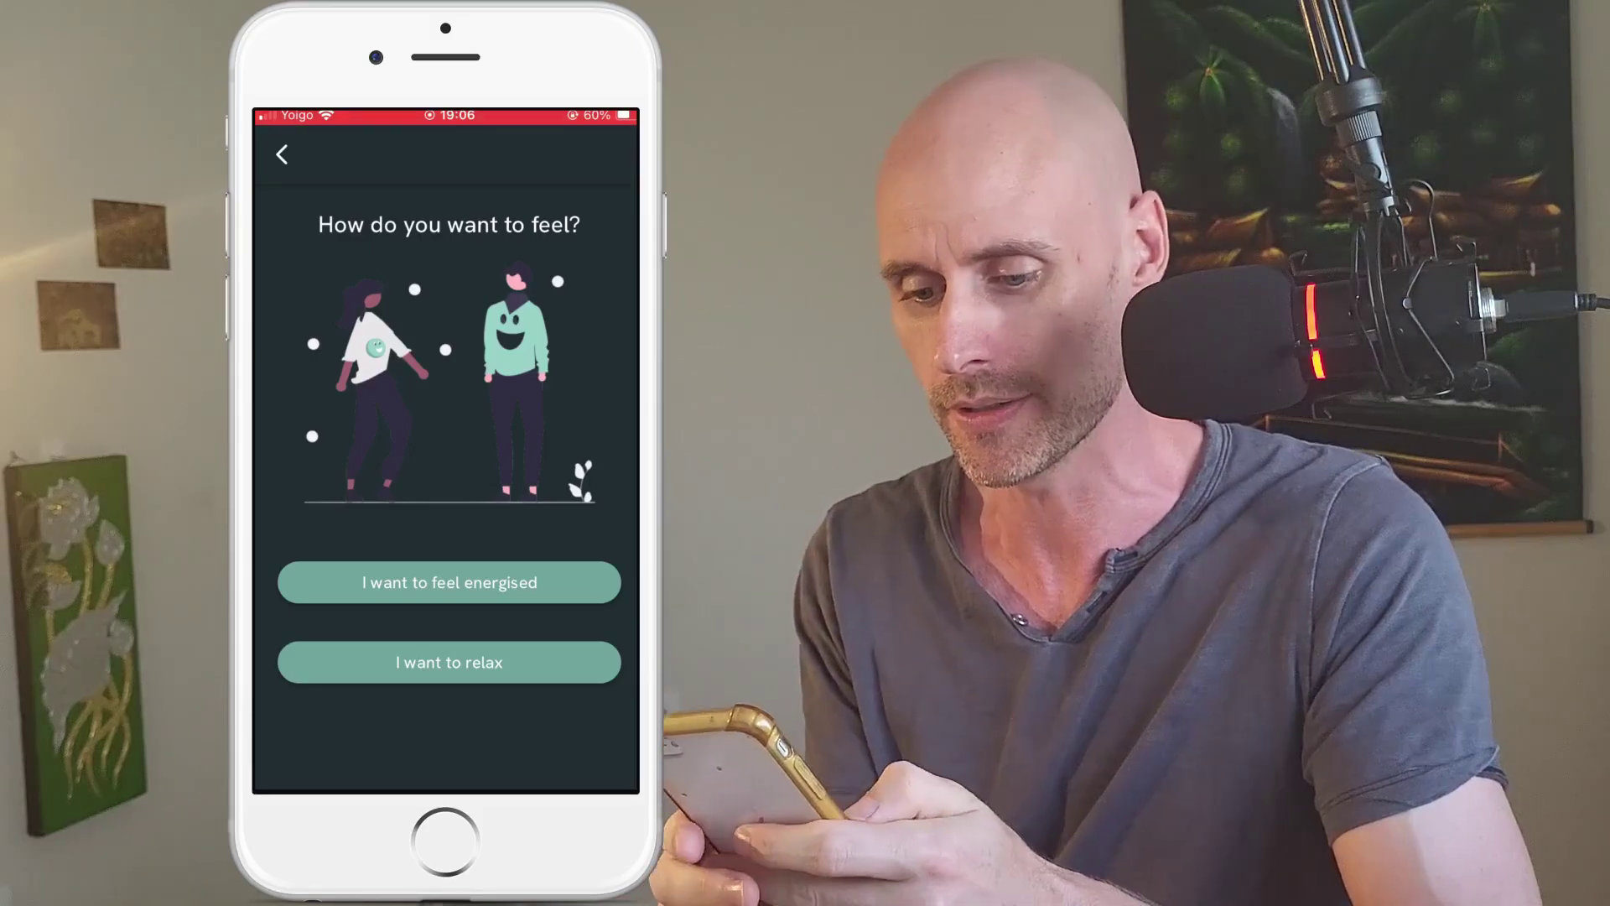
- Choose 'I want to relax', open 'No Sleep Deep Rest', and scroll through its page
{"action": "left_click", "coordinate": [448, 662]}
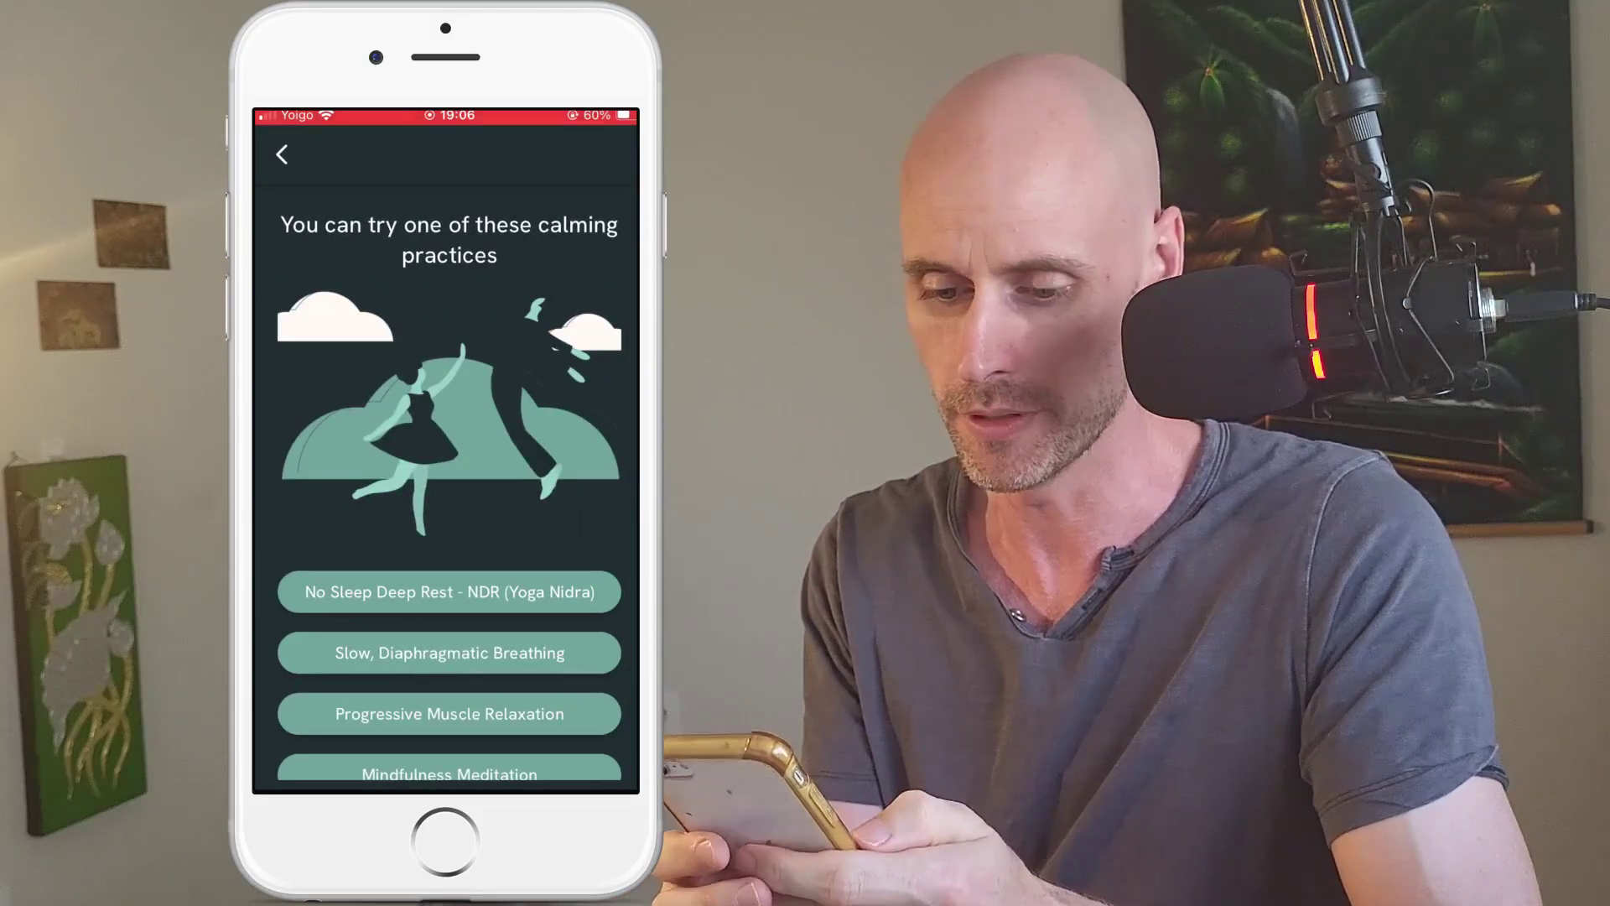
{"action": "left_click", "coordinate": [449, 591]}
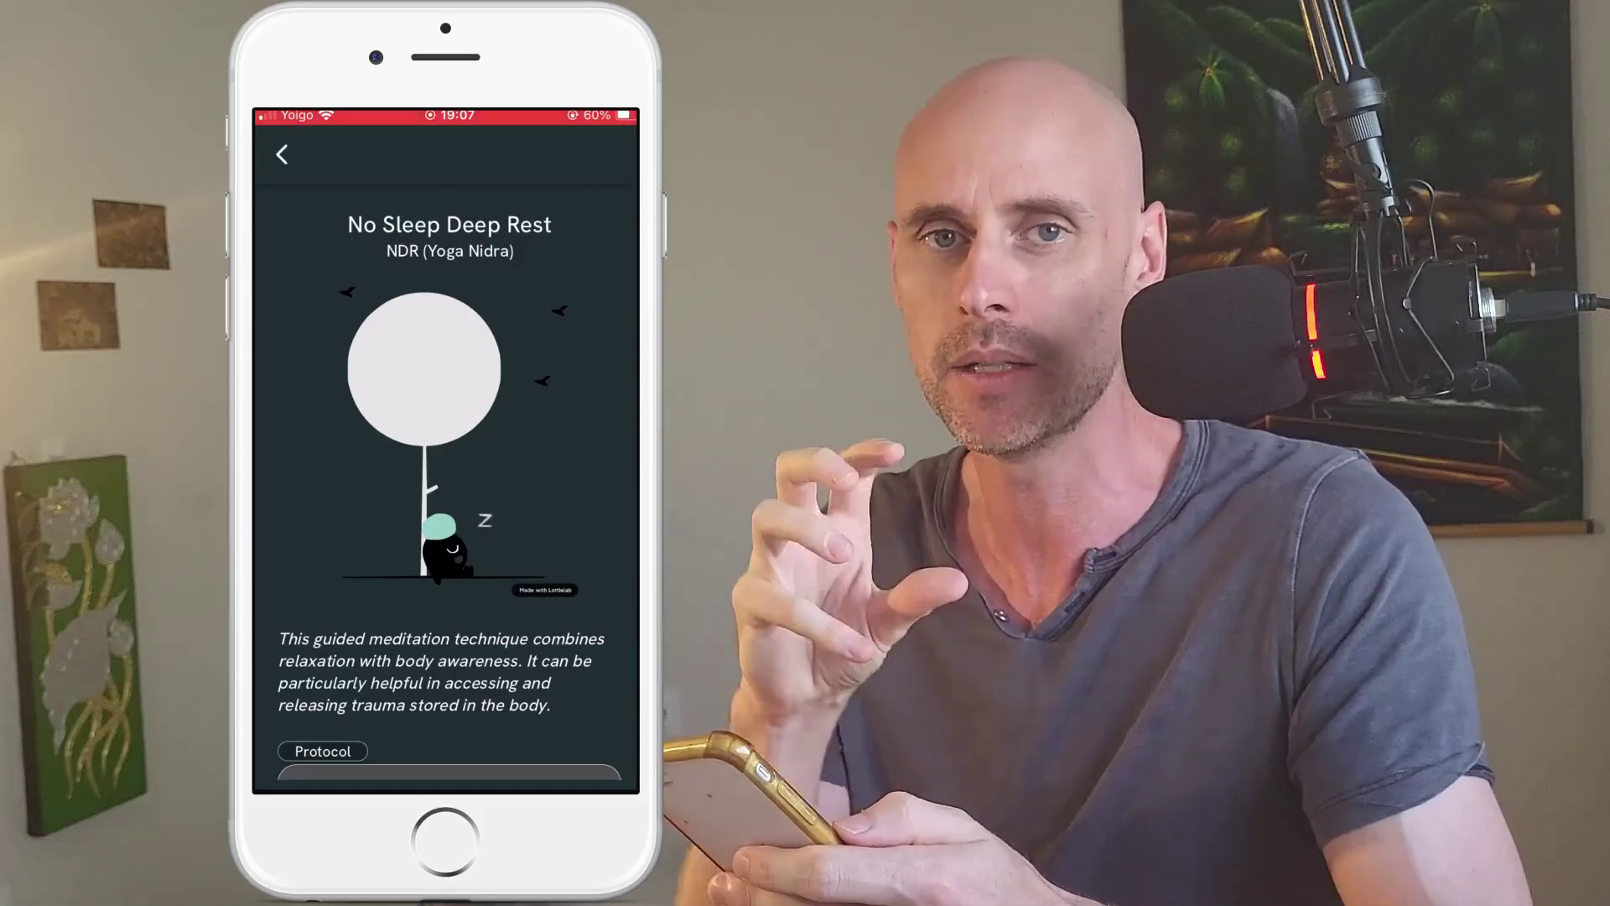
{"action": "scroll", "coordinate": [448, 504], "scroll_direction": "down", "scroll_amount": 5}
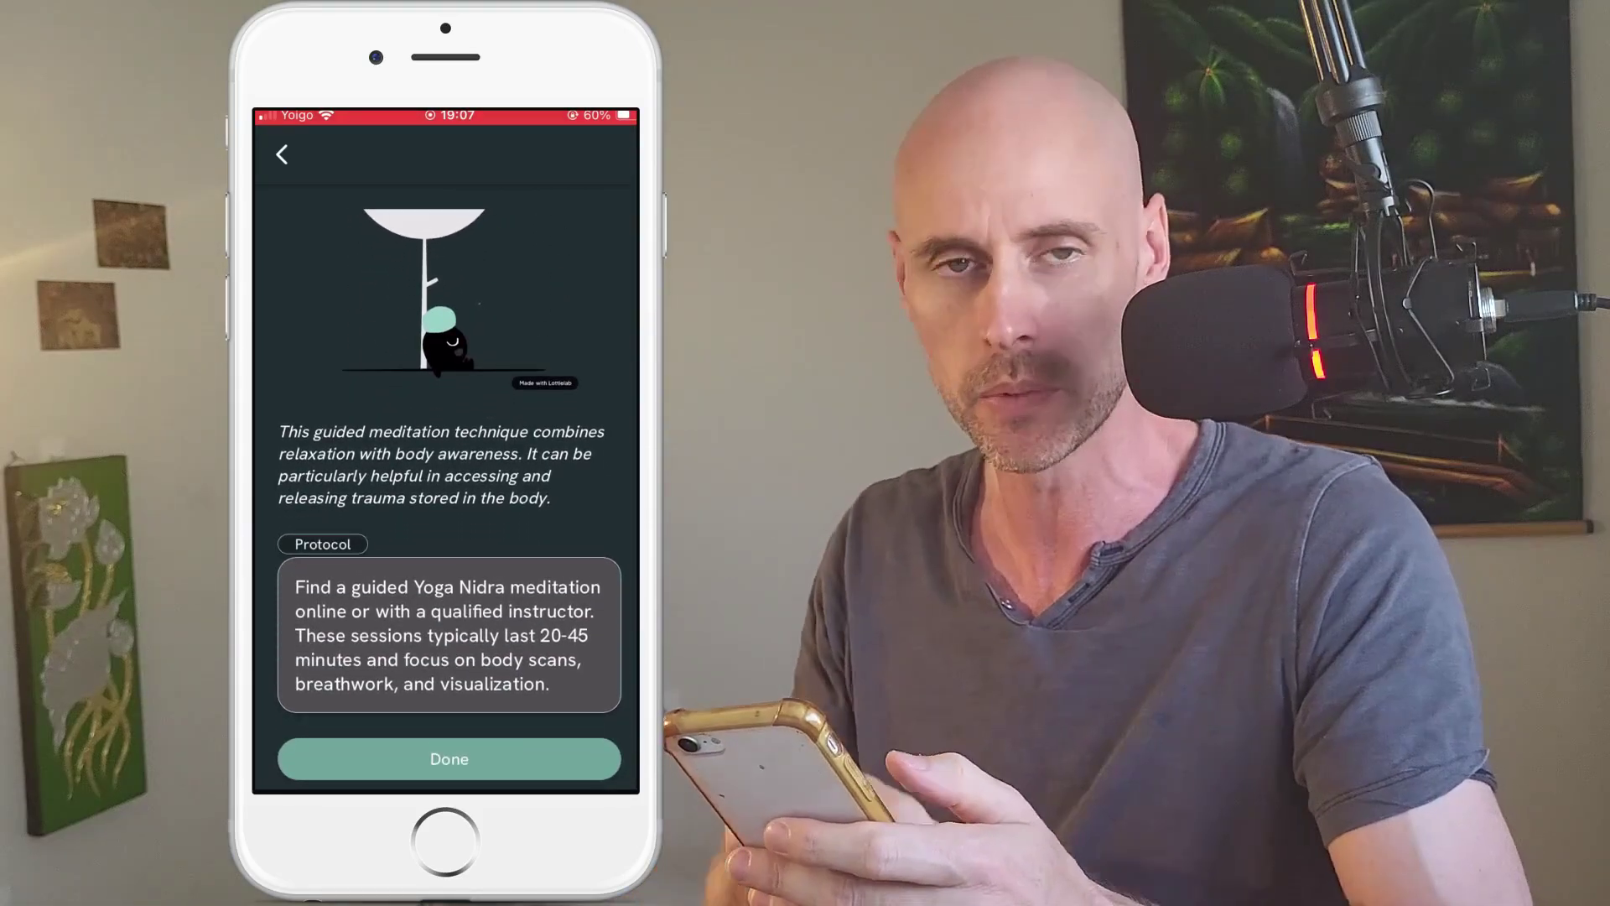
{"action": "scroll", "coordinate": [449, 503], "scroll_direction": "down", "scroll_amount": 1}
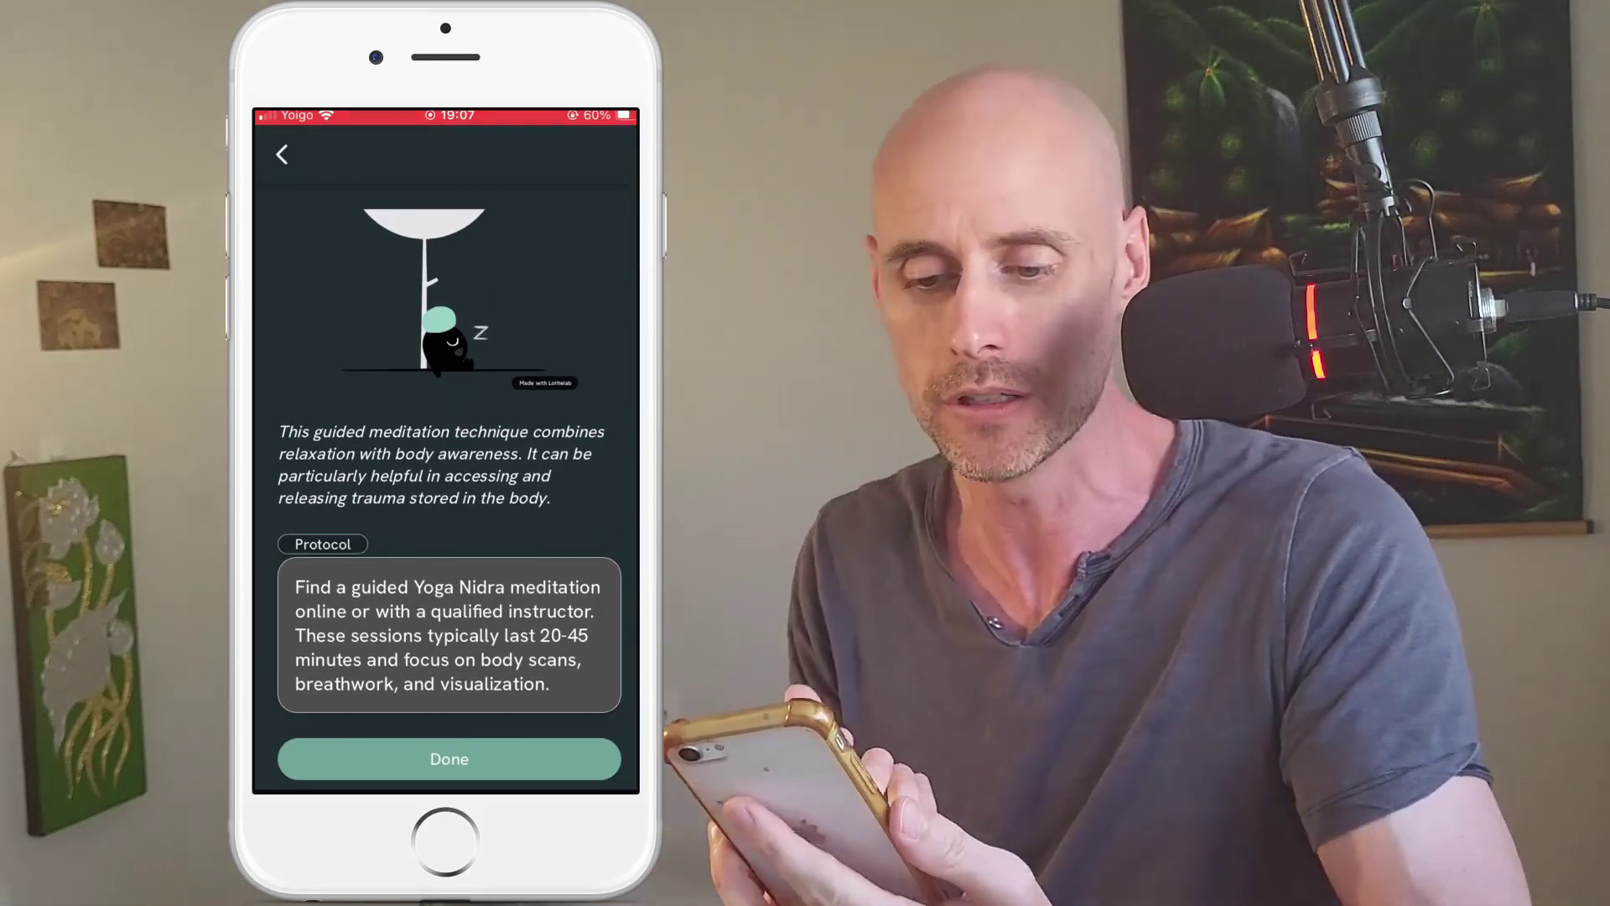
{"action": "scroll", "coordinate": [448, 495], "scroll_direction": "up", "scroll_amount": 3}
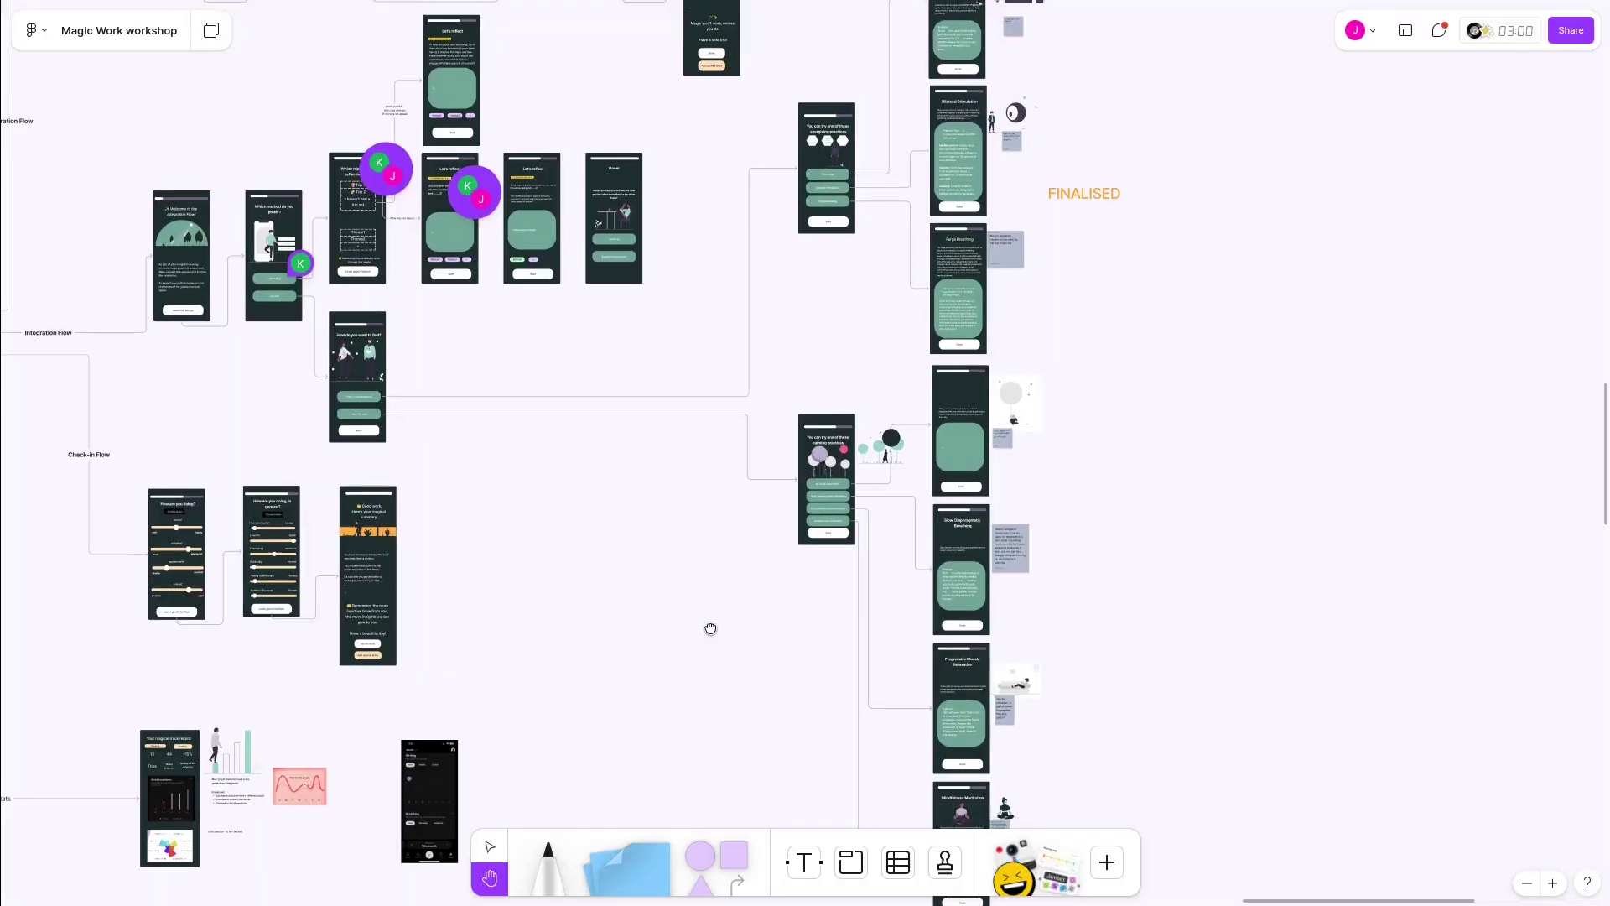
- Navigate the Magic Work board to the guided-meditation frame and select the monster-under-tree illustration
{"action": "left_click_drag", "start_coordinate": [708, 629], "coordinate": [676, 676]}
{"action": "key", "text": "v"}
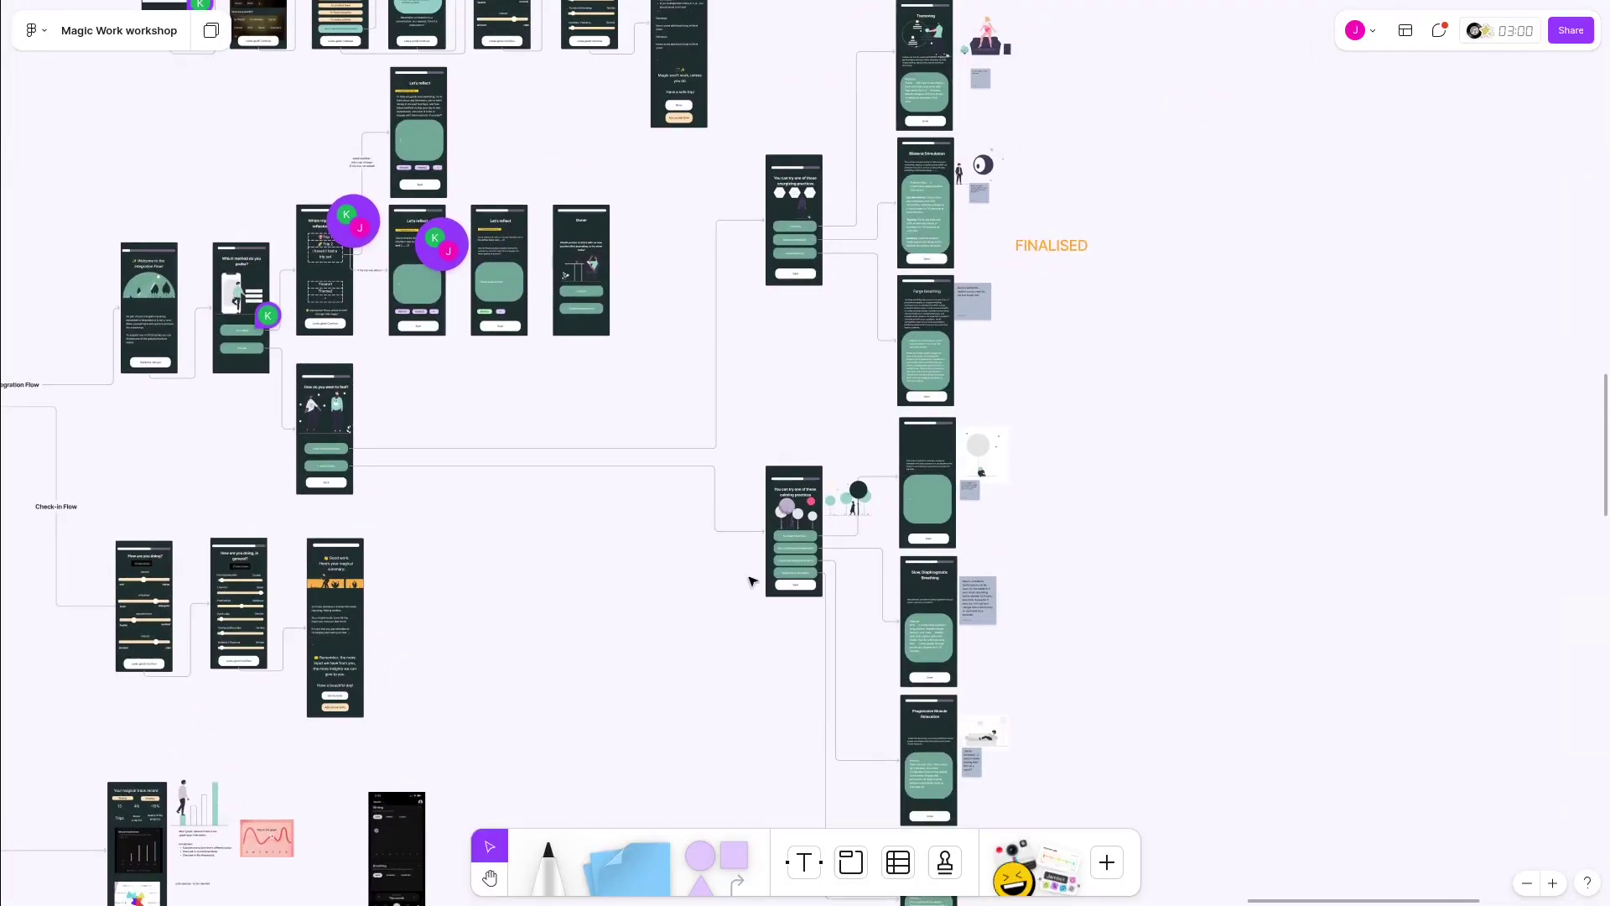
{"action": "scroll", "coordinate": [820, 511], "scroll_direction": "up", "scroll_amount": 3}
{"action": "scroll", "coordinate": [1232, 478], "scroll_direction": "up", "scroll_amount": 3}
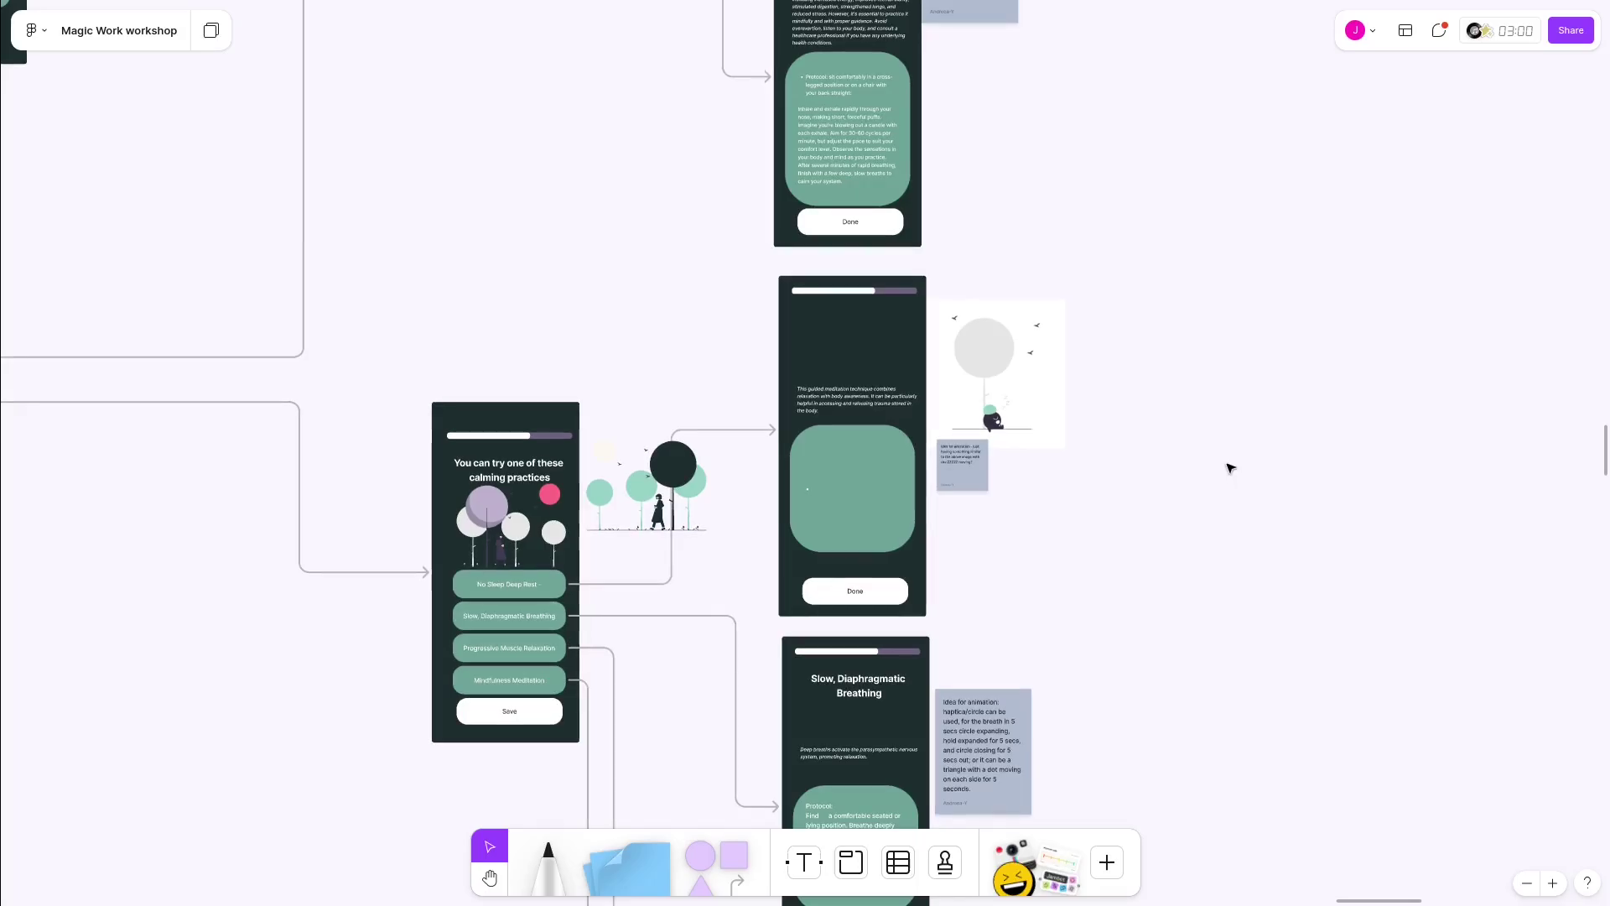
{"action": "scroll", "coordinate": [1224, 445], "scroll_direction": "up", "scroll_amount": 3}
{"action": "scroll", "coordinate": [1091, 465], "scroll_direction": "up", "scroll_amount": 2}
{"action": "scroll", "coordinate": [981, 487], "scroll_direction": "down", "scroll_amount": 5}
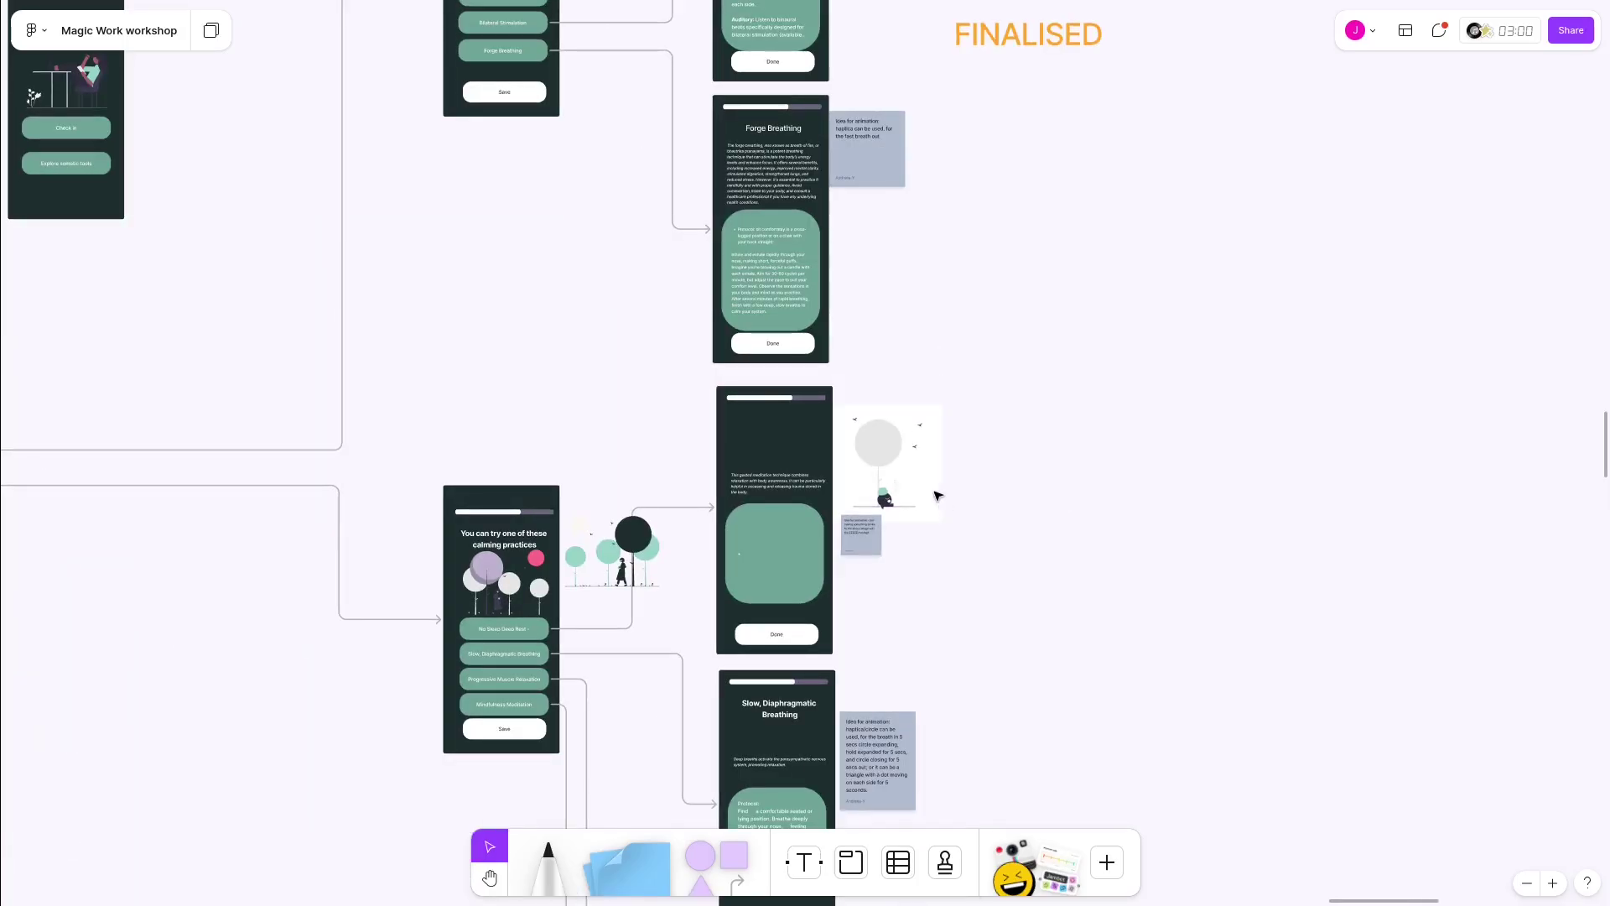
{"action": "scroll", "coordinate": [937, 485], "scroll_direction": "up", "scroll_amount": 5}
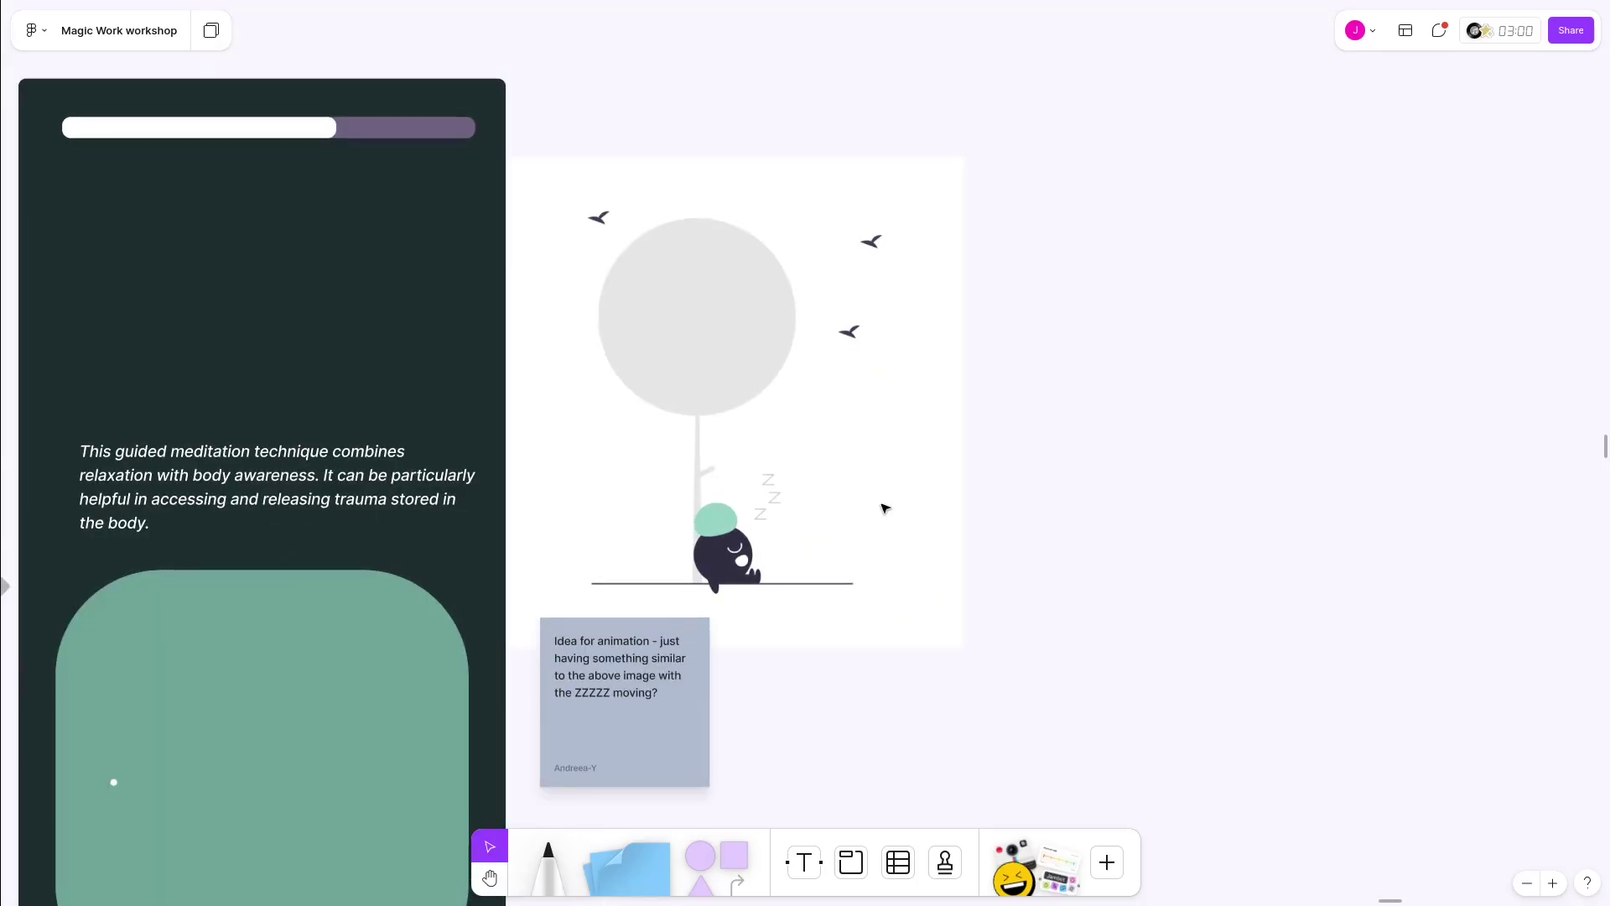
{"action": "left_click", "coordinate": [885, 507]}
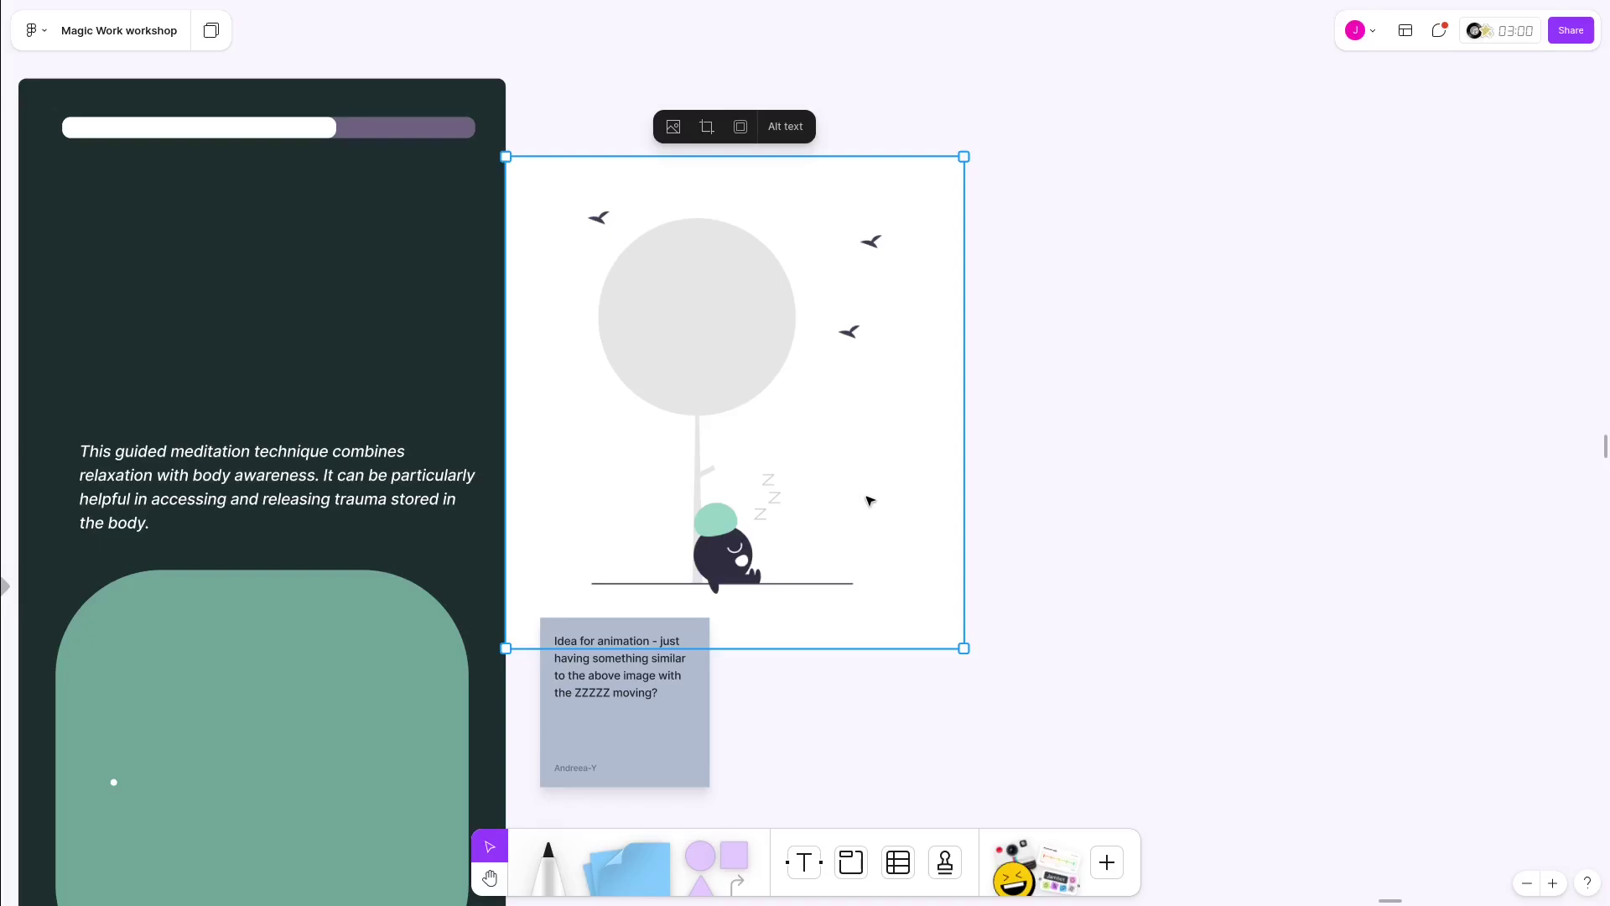
- Export the selected illustration as a PNG using Export selection
{"action": "right_click", "coordinate": [868, 500]}
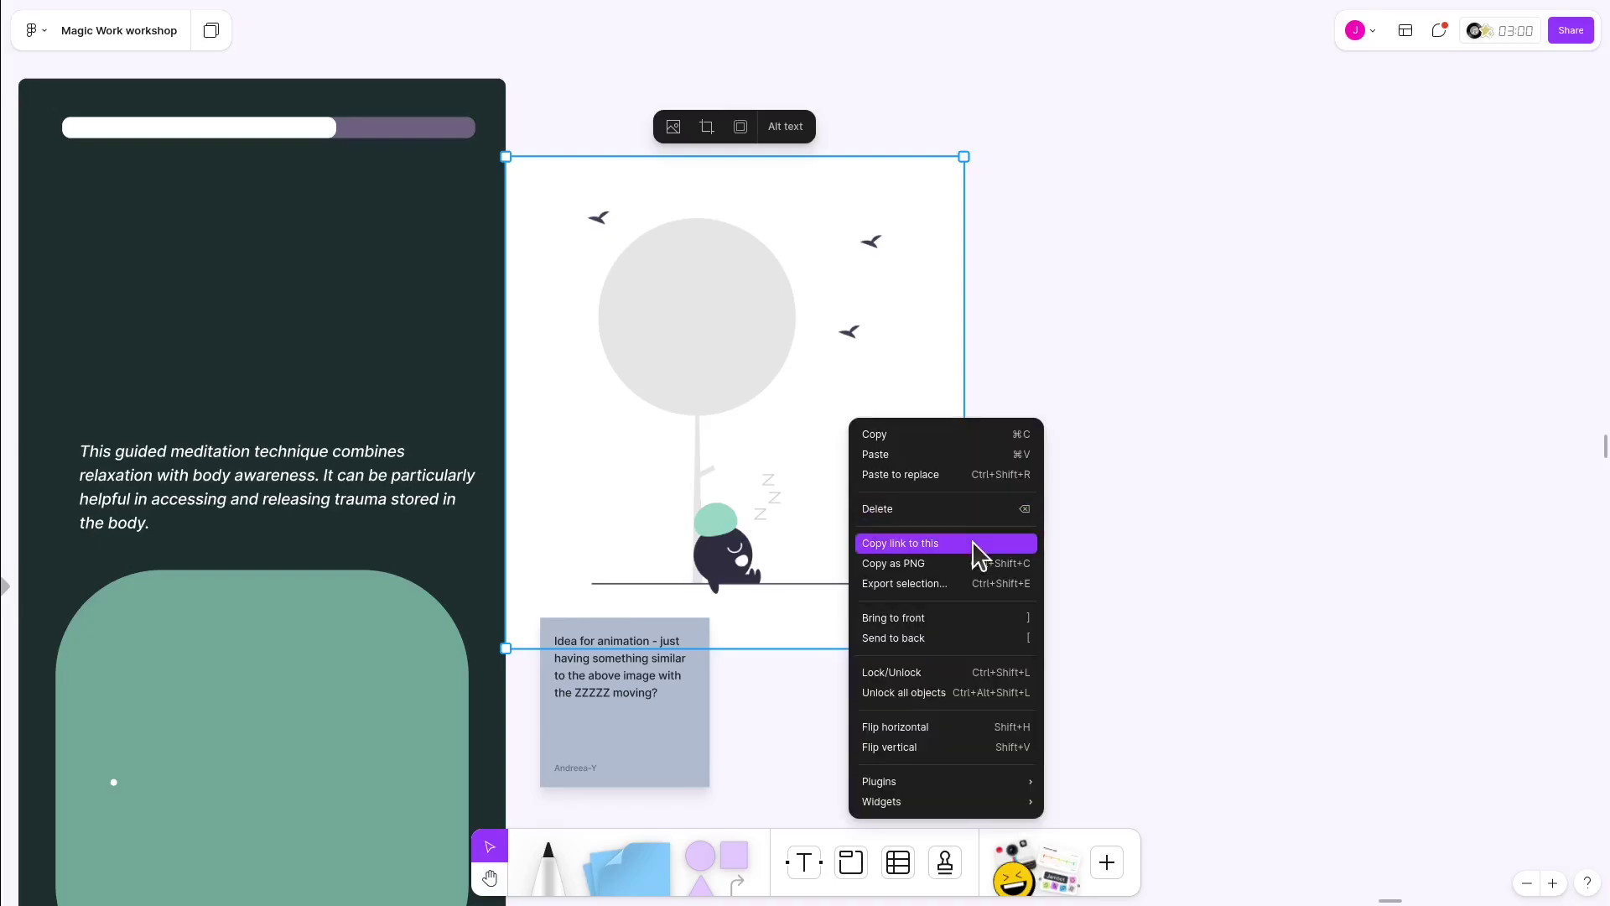
{"action": "left_click", "coordinate": [957, 583]}
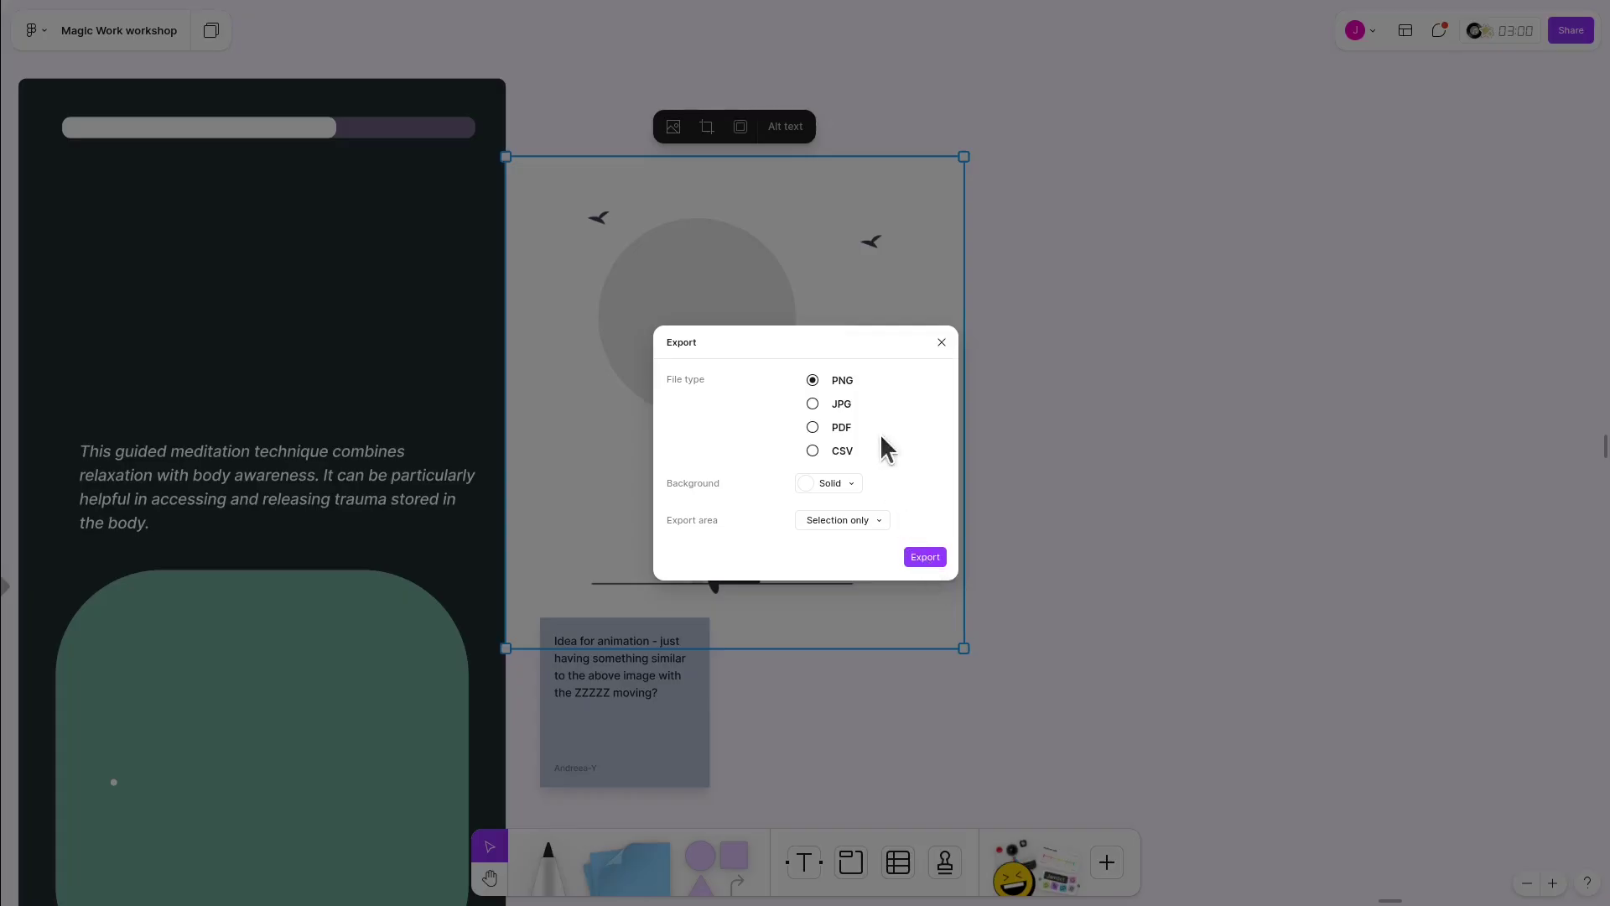
{"action": "left_click", "coordinate": [925, 557]}
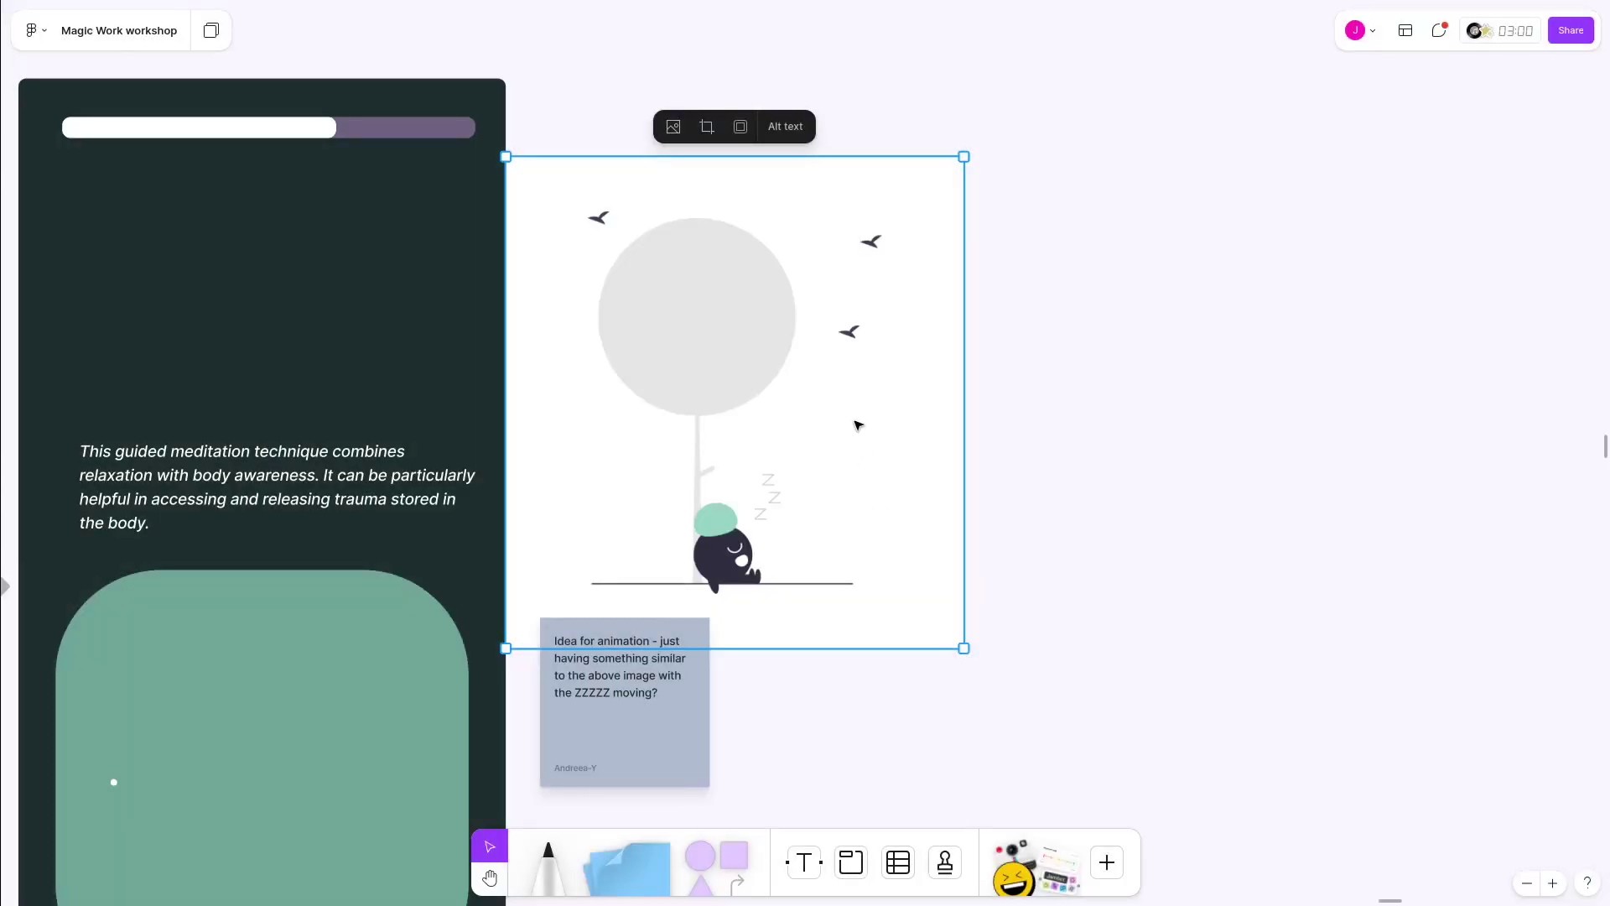
- Leave full screen and drop the exported PNG into remove.bg, then go to iLoveIMG's crop page
{"action": "left_click", "coordinate": [1054, 408]}
{"action": "key", "text": "F11"}
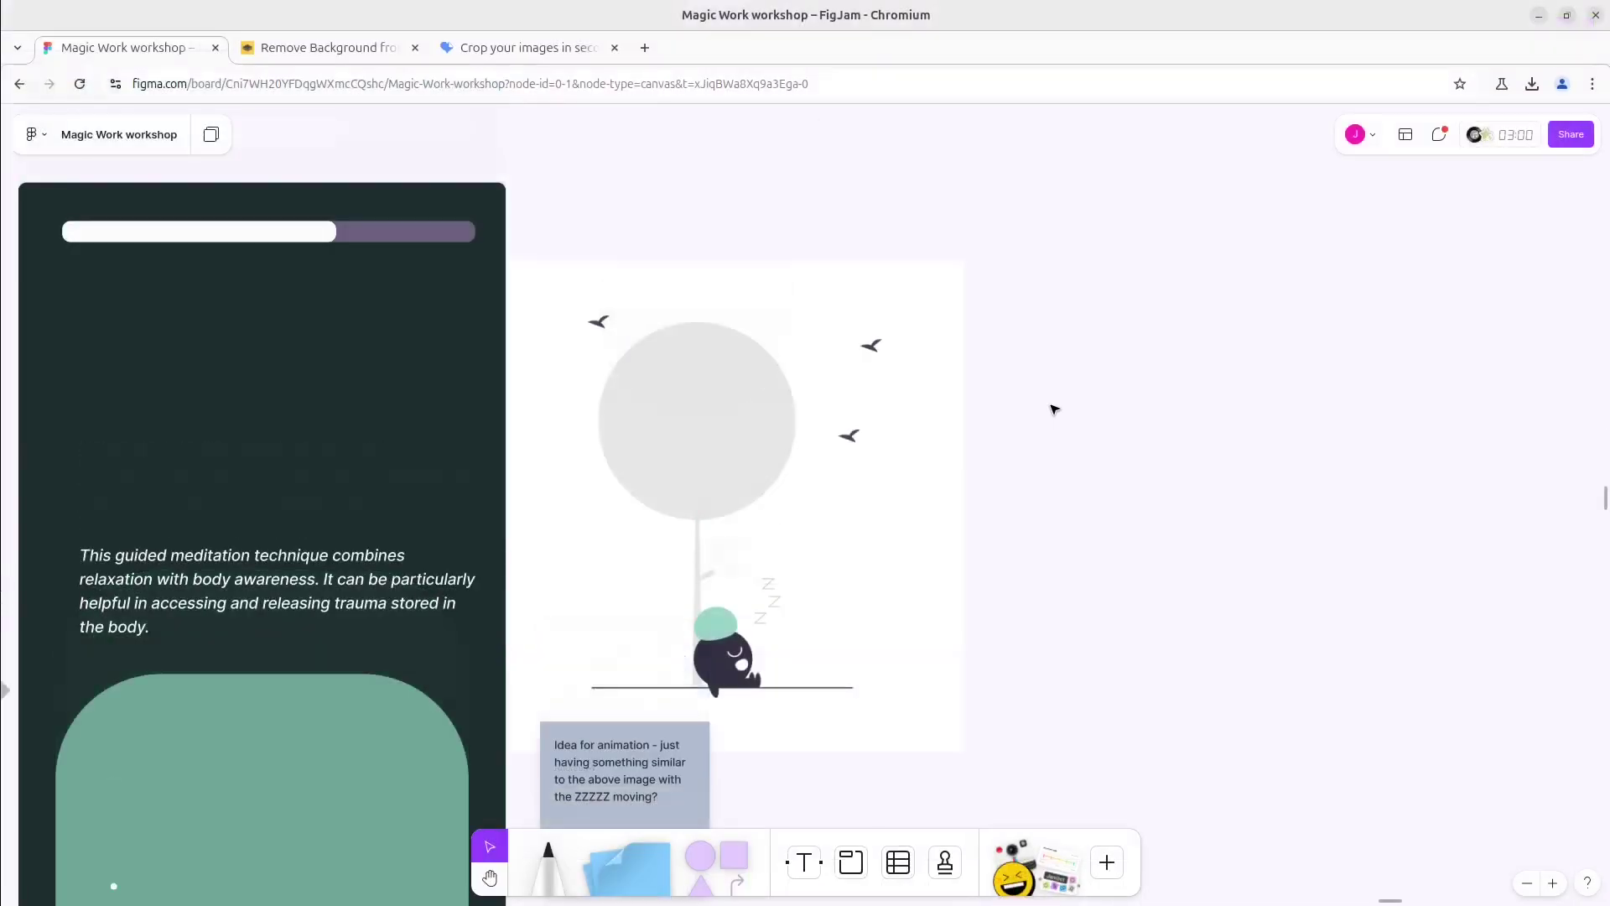
{"action": "key", "text": "ctrl+Tab"}
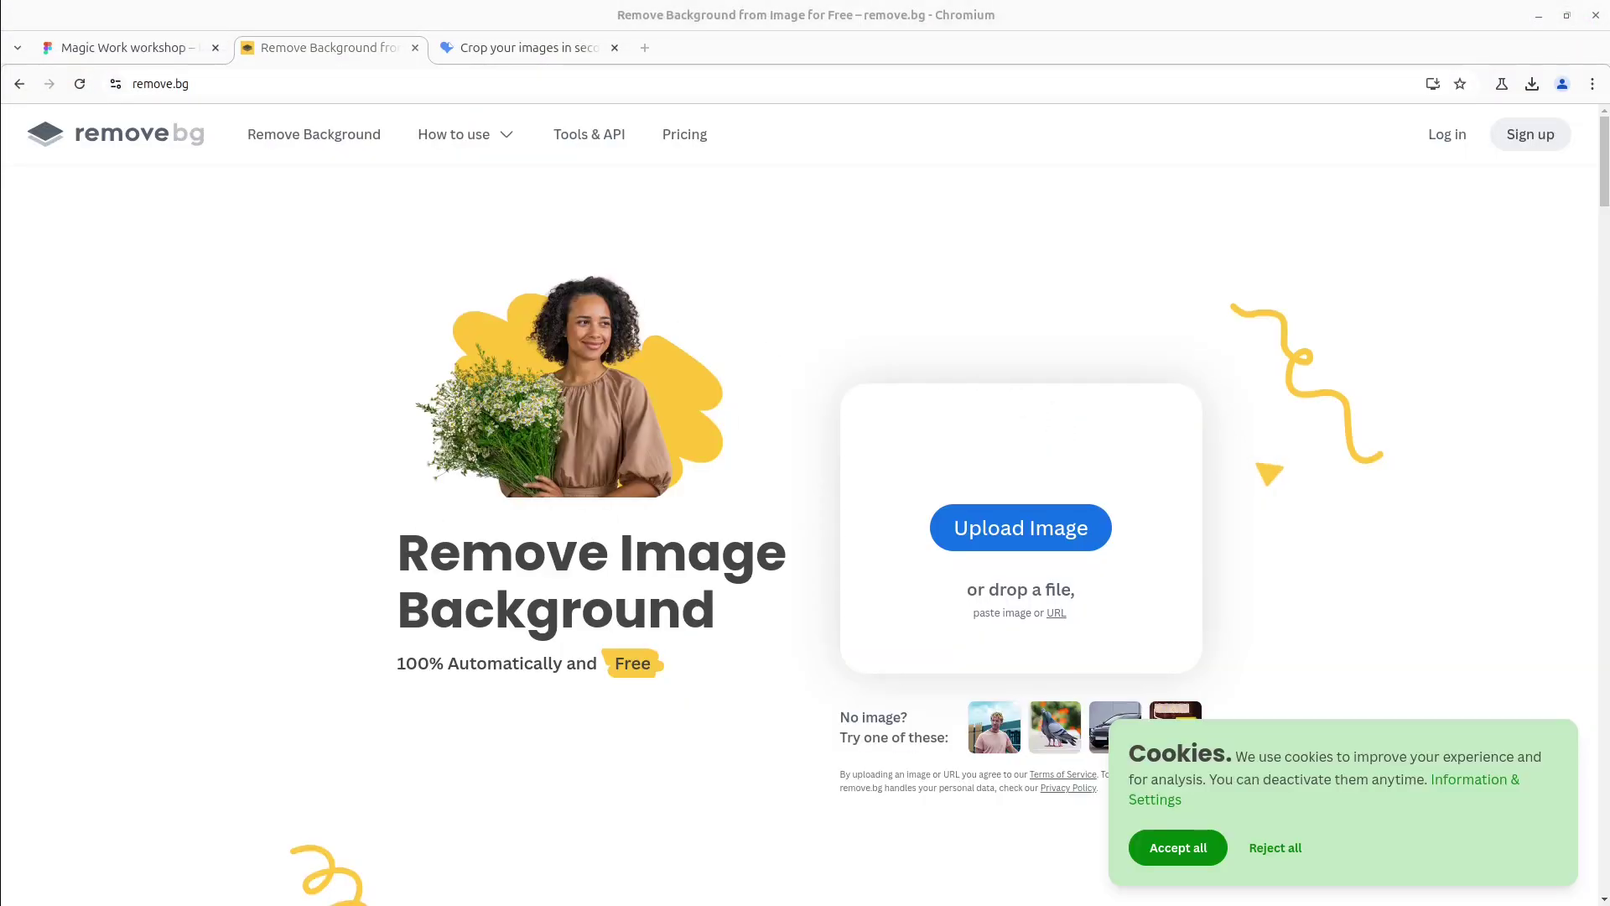
{"action": "left_click_drag", "start_coordinate": [360, 531], "coordinate": [564, 477]}
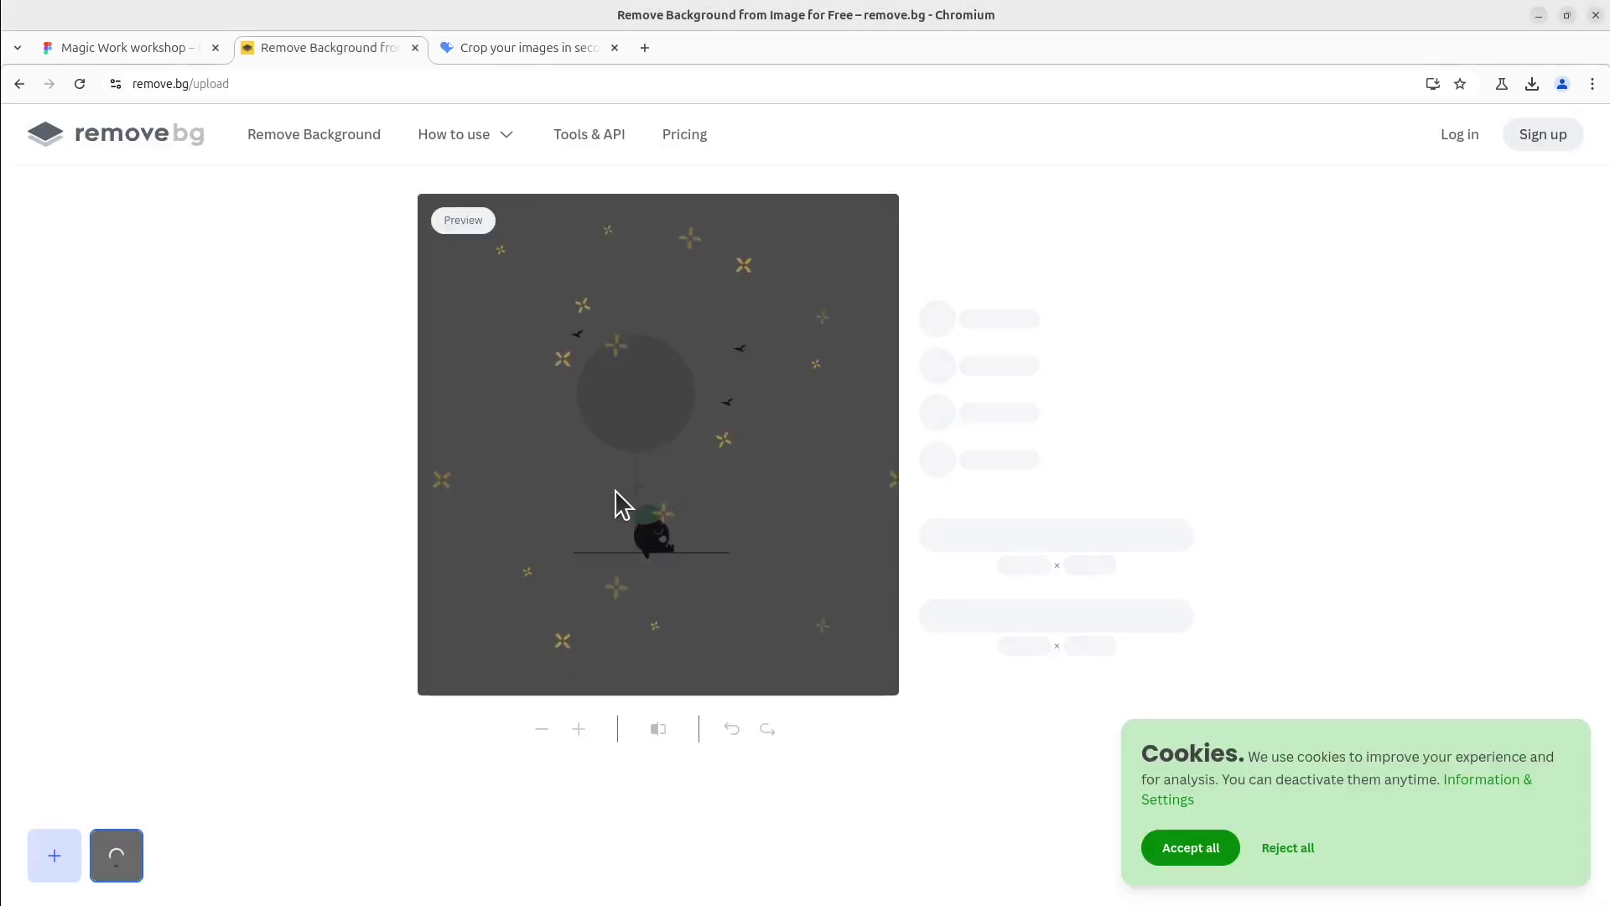
{"action": "key", "text": "ctrl+Tab"}
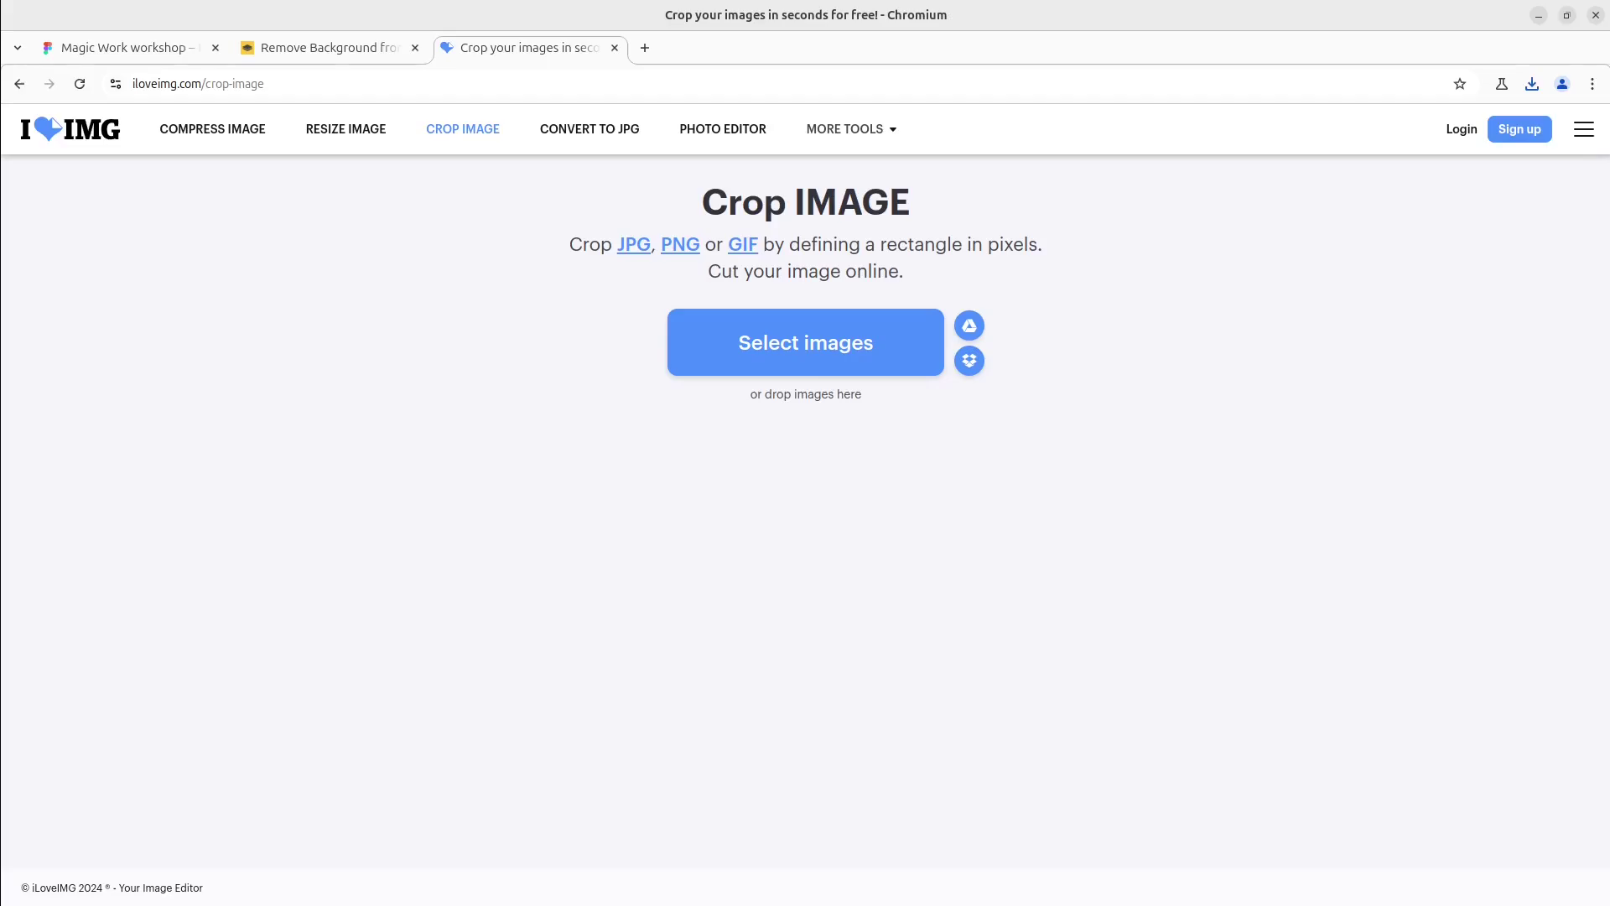
- Load the image into iLoveIMG Crop, fit the box around tree and monster, and crop to 219×261 px
{"action": "left_click_drag", "start_coordinate": [1006, 587], "coordinate": [837, 414]}
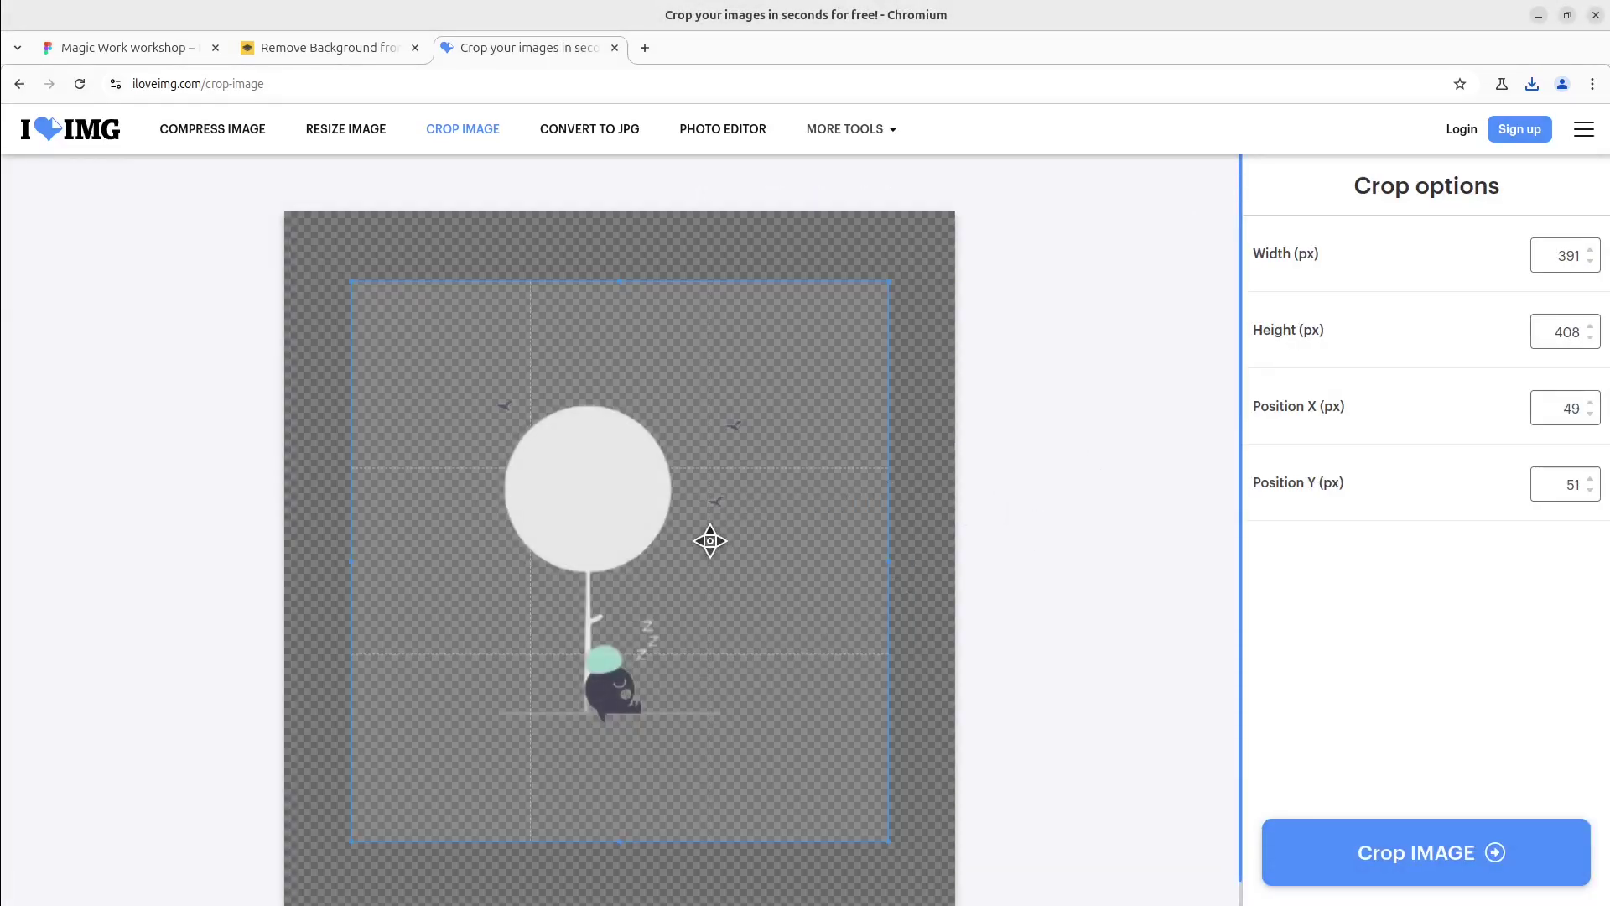
{"action": "left_click_drag", "start_coordinate": [708, 540], "coordinate": [769, 621]}
{"action": "left_click_drag", "start_coordinate": [417, 341], "coordinate": [452, 351]}
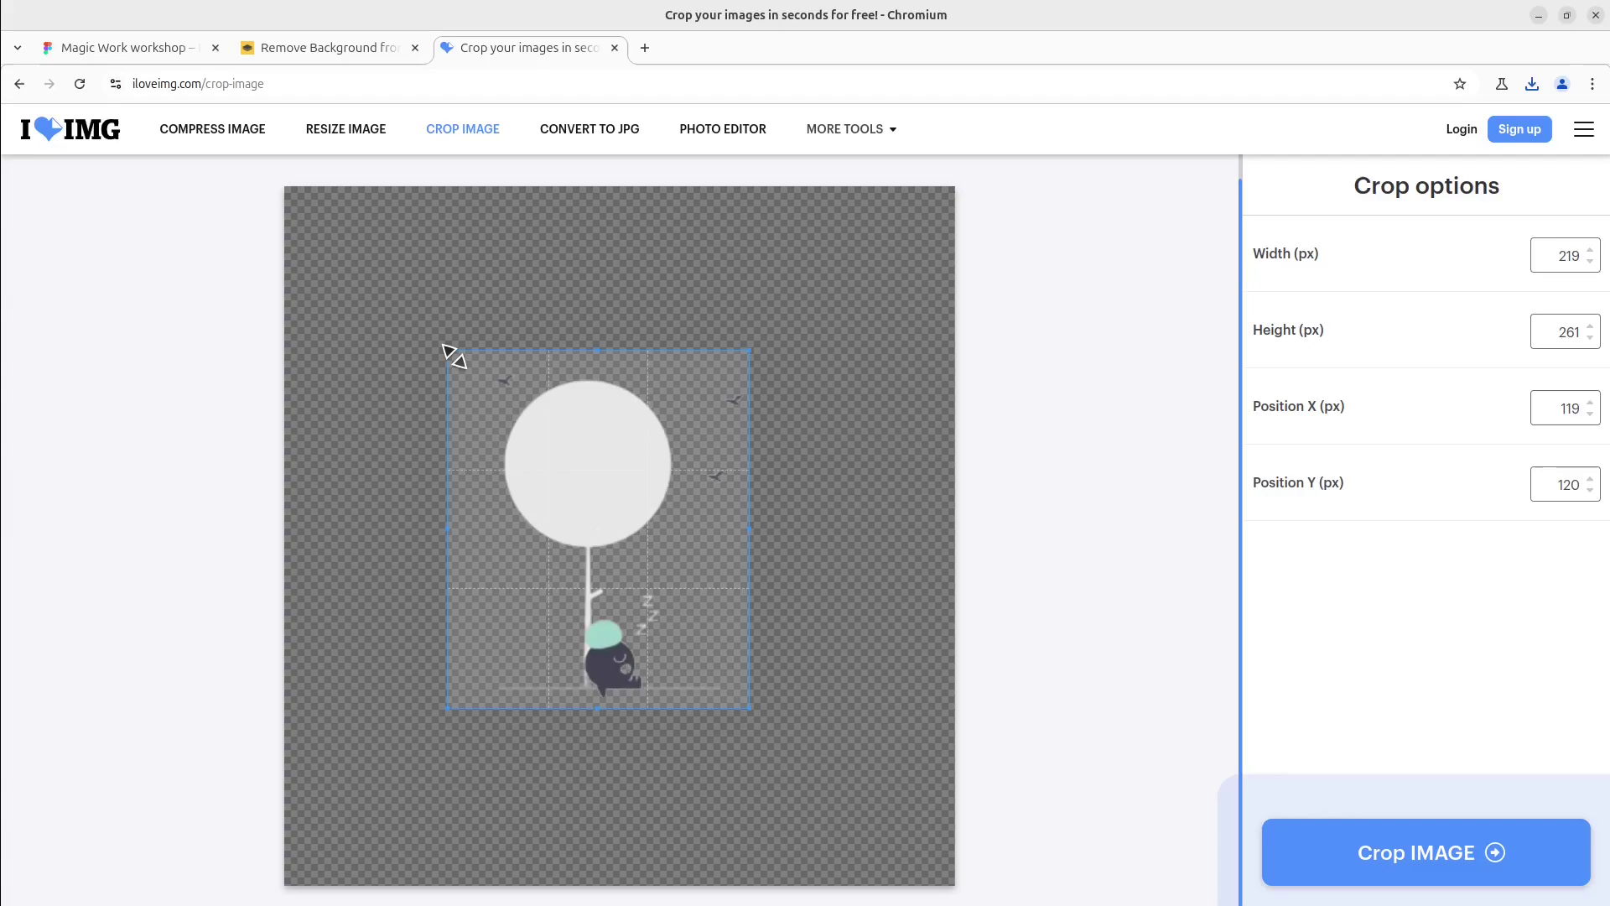
{"action": "left_click", "coordinate": [1358, 852]}
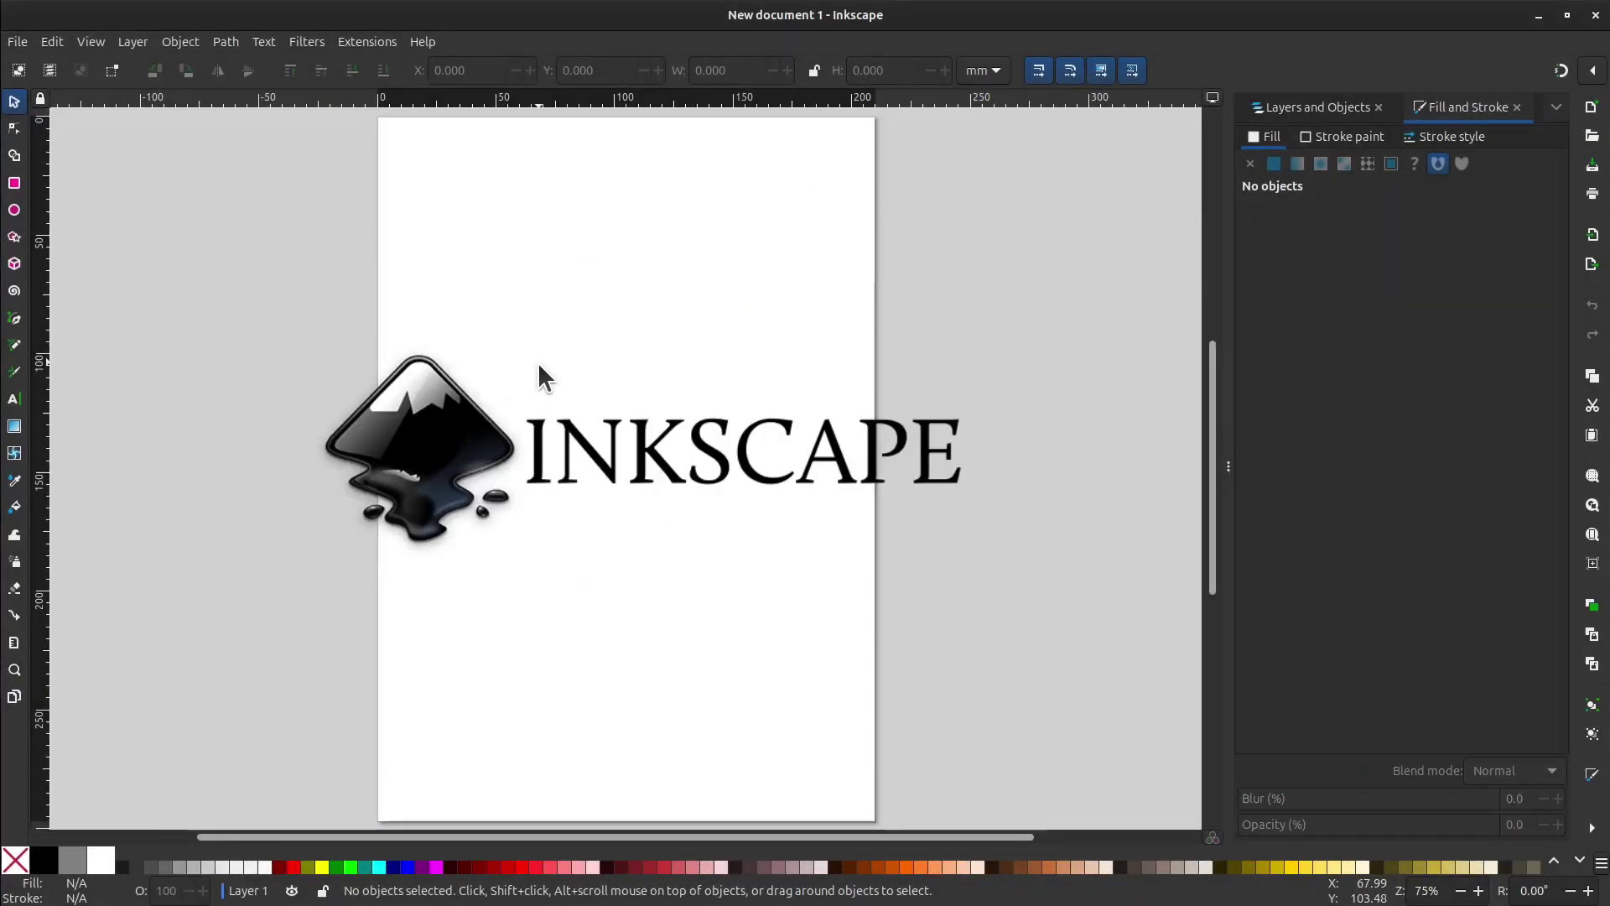
- Scroll the blank new Inkscape document
{"action": "scroll", "coordinate": [591, 282], "scroll_direction": "up", "scroll_amount": 2}
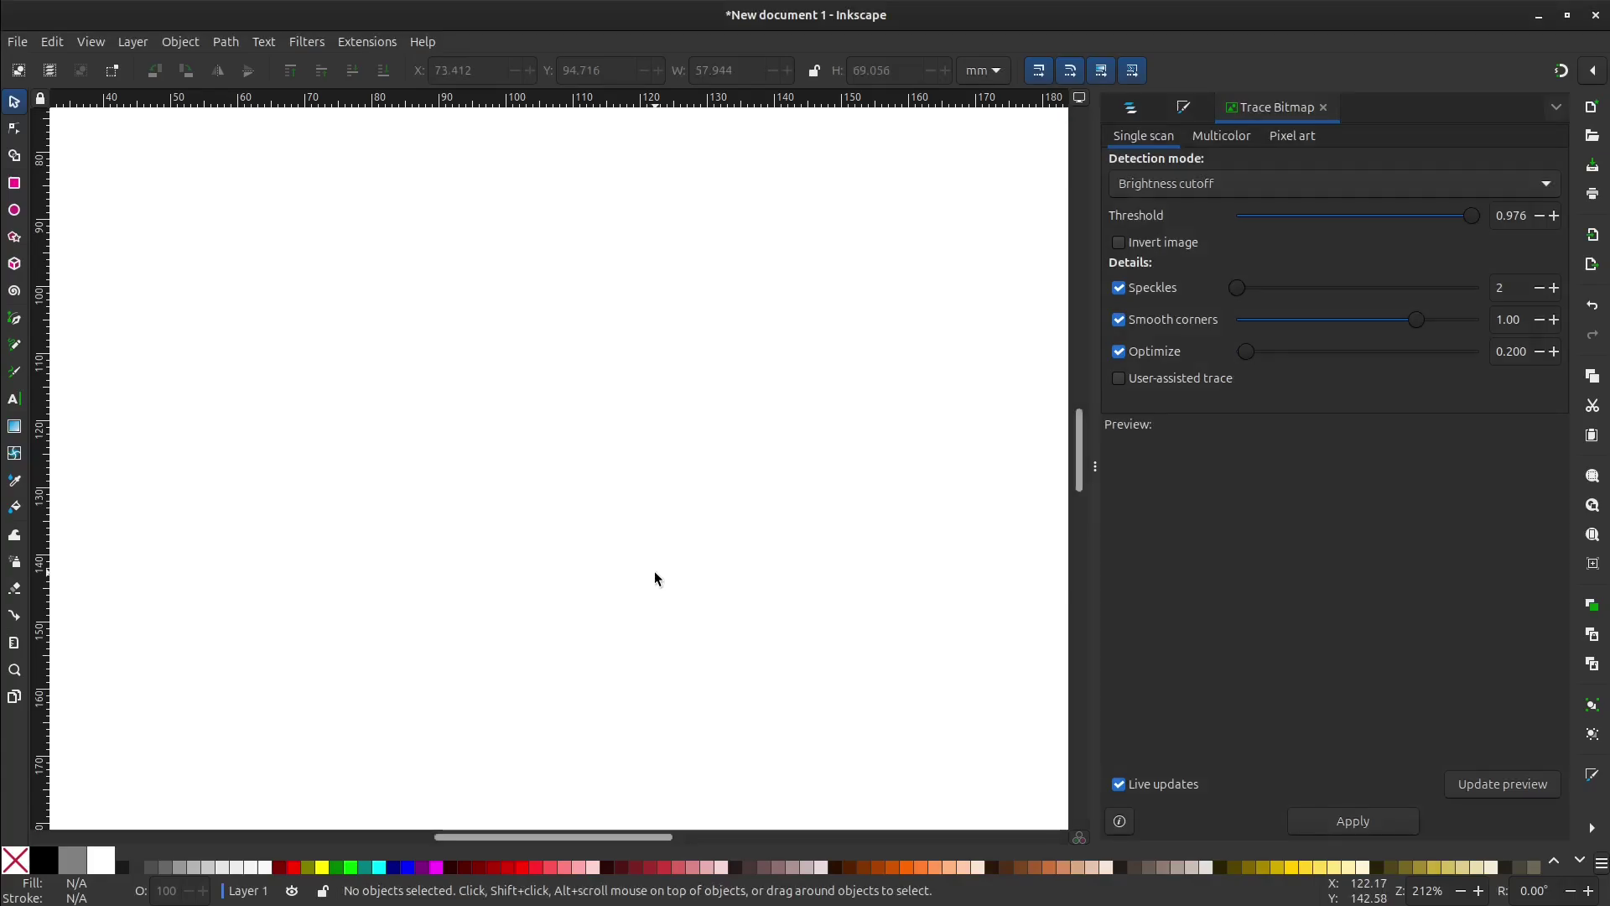
- Restore the image, trace it with Brightness cutoff at threshold 0.958, and move the path beside it
{"action": "key", "text": "ctrl+z"}
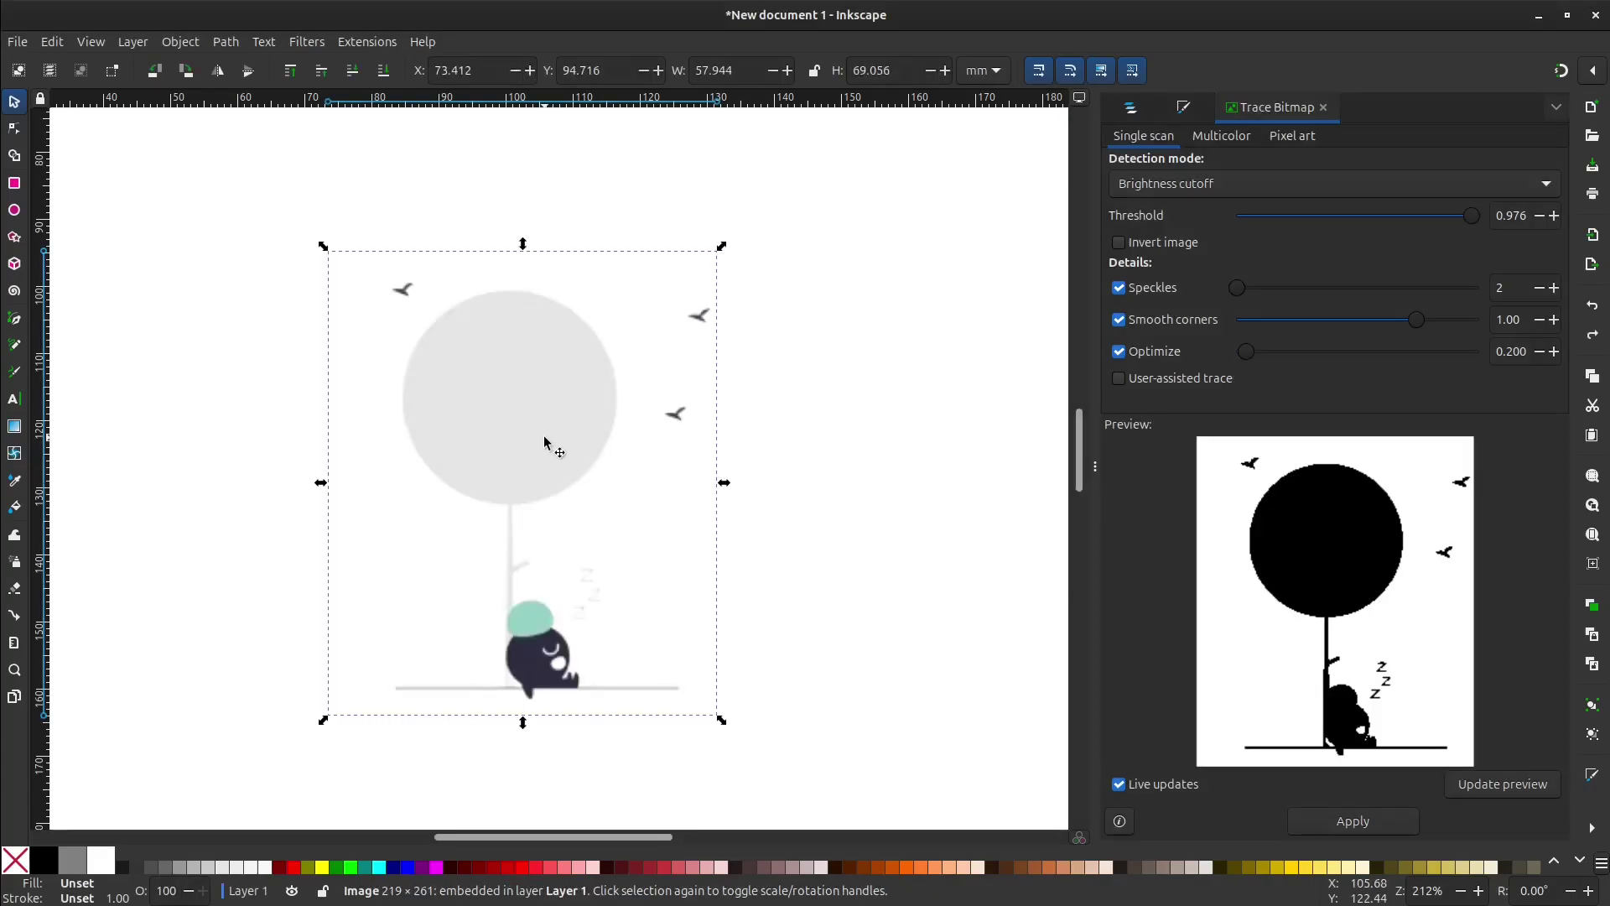
{"action": "left_click", "coordinate": [176, 42]}
{"action": "mouse_move", "coordinate": [228, 44]}
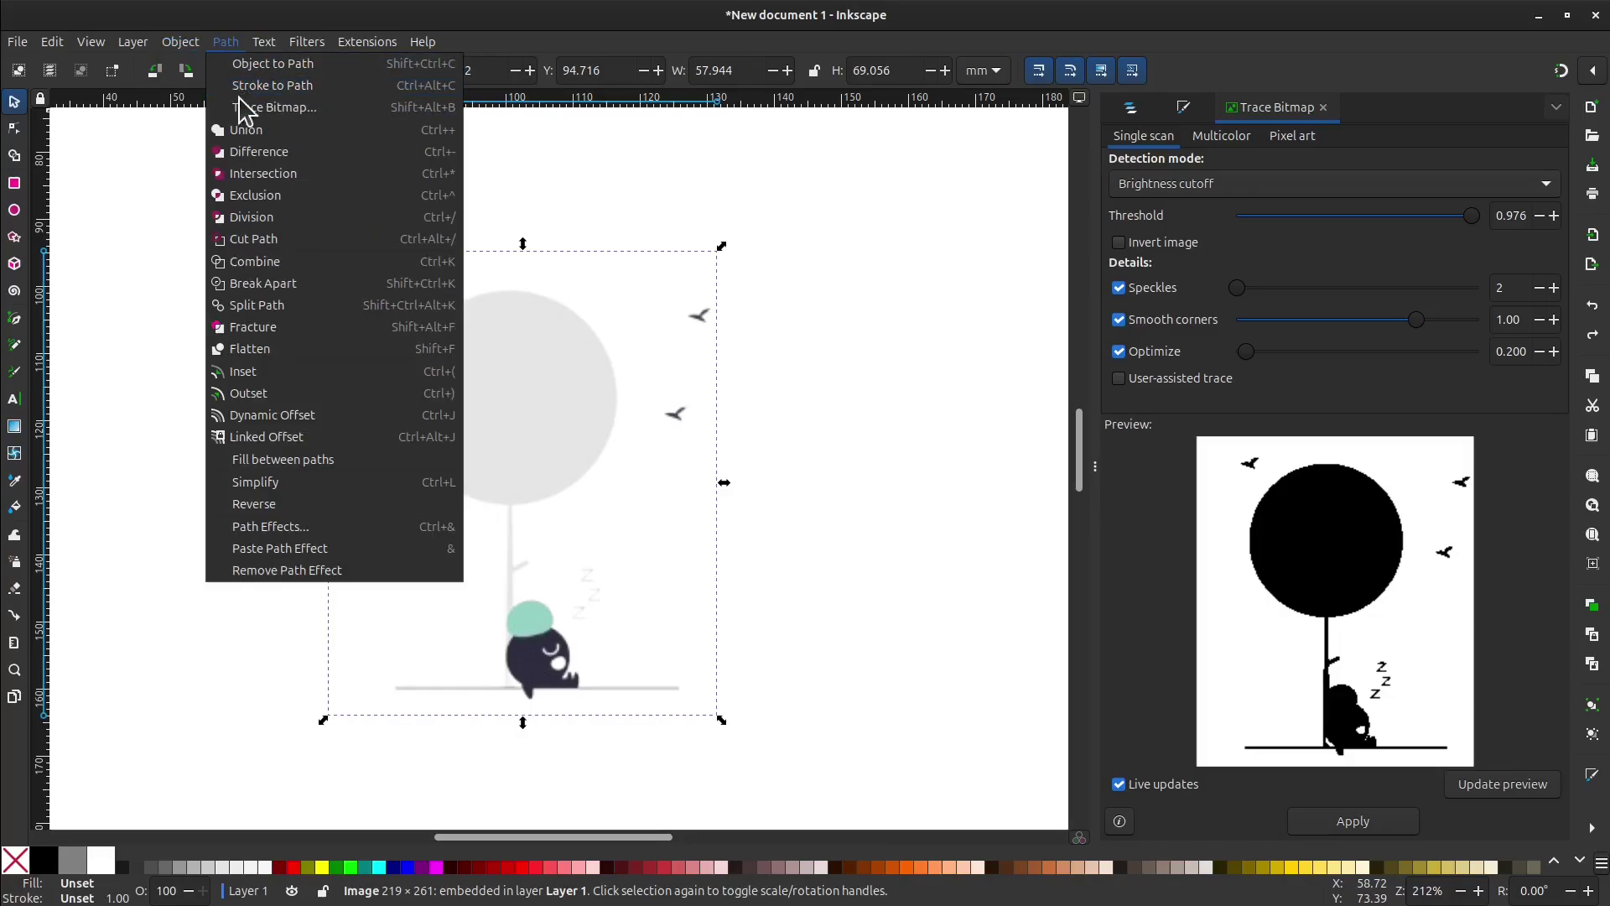
{"action": "left_click", "coordinate": [270, 107]}
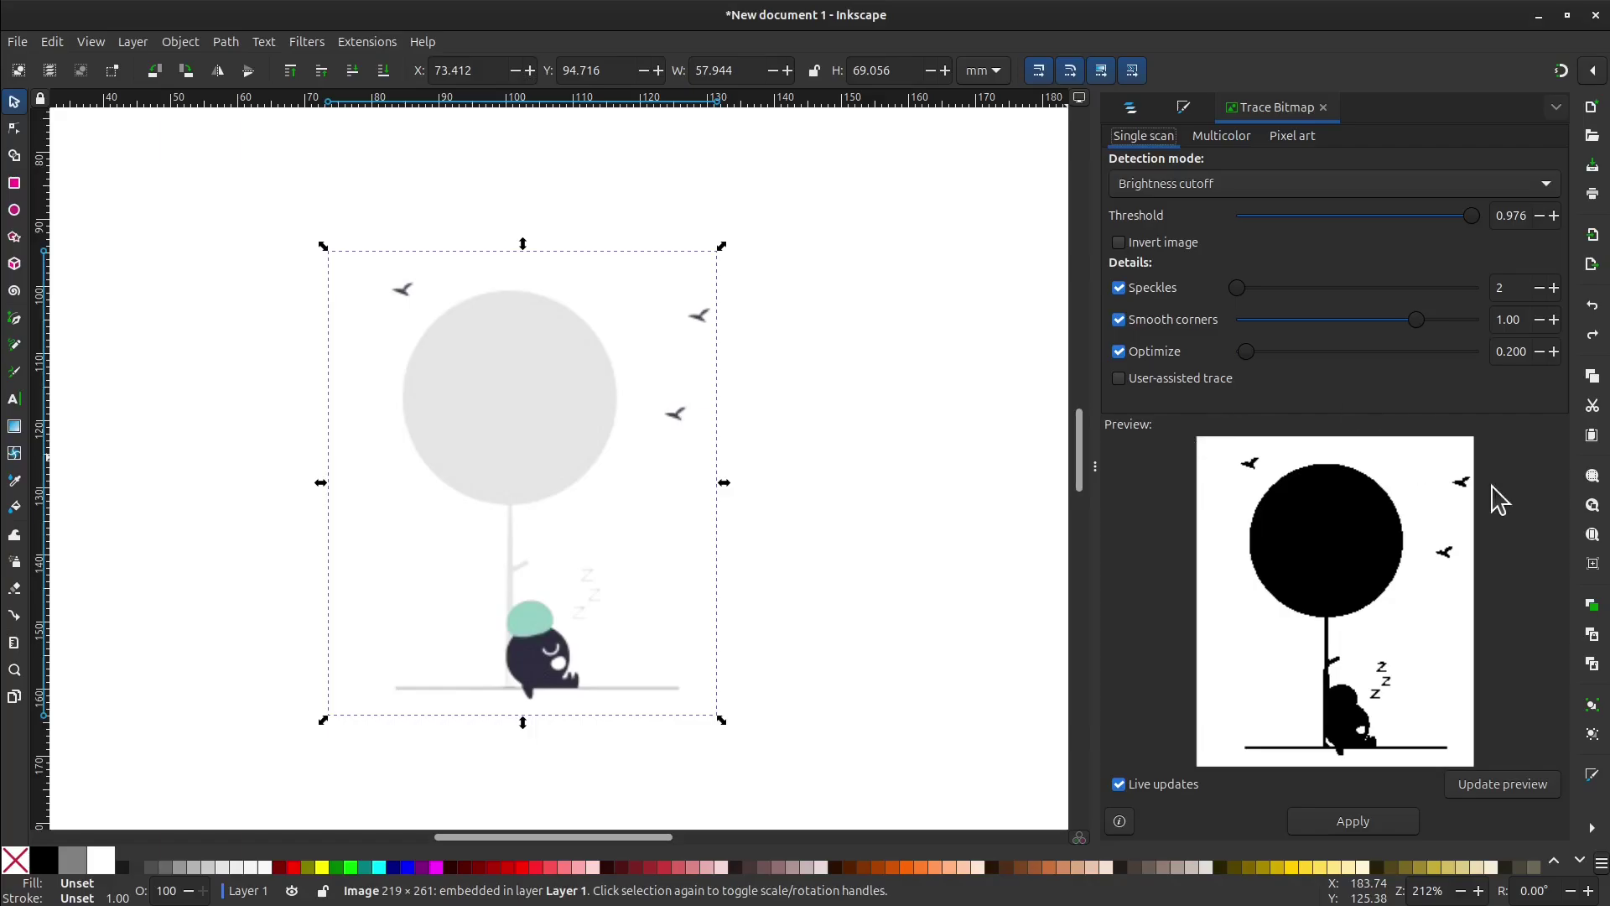
{"action": "left_click", "coordinate": [1307, 186]}
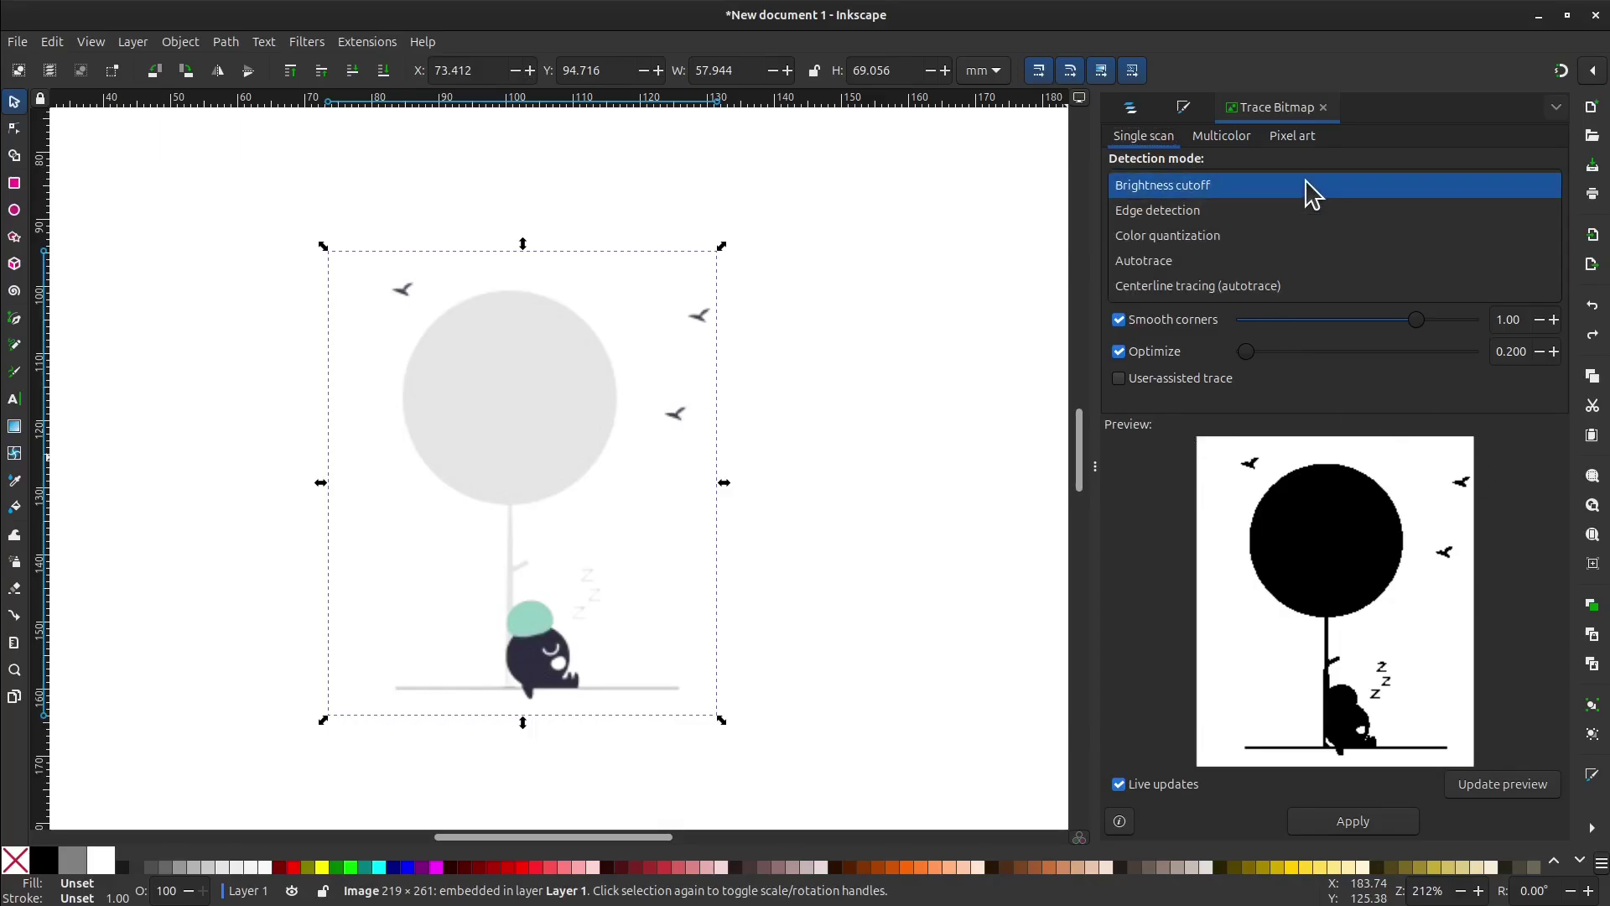
{"action": "left_click", "coordinate": [1256, 189]}
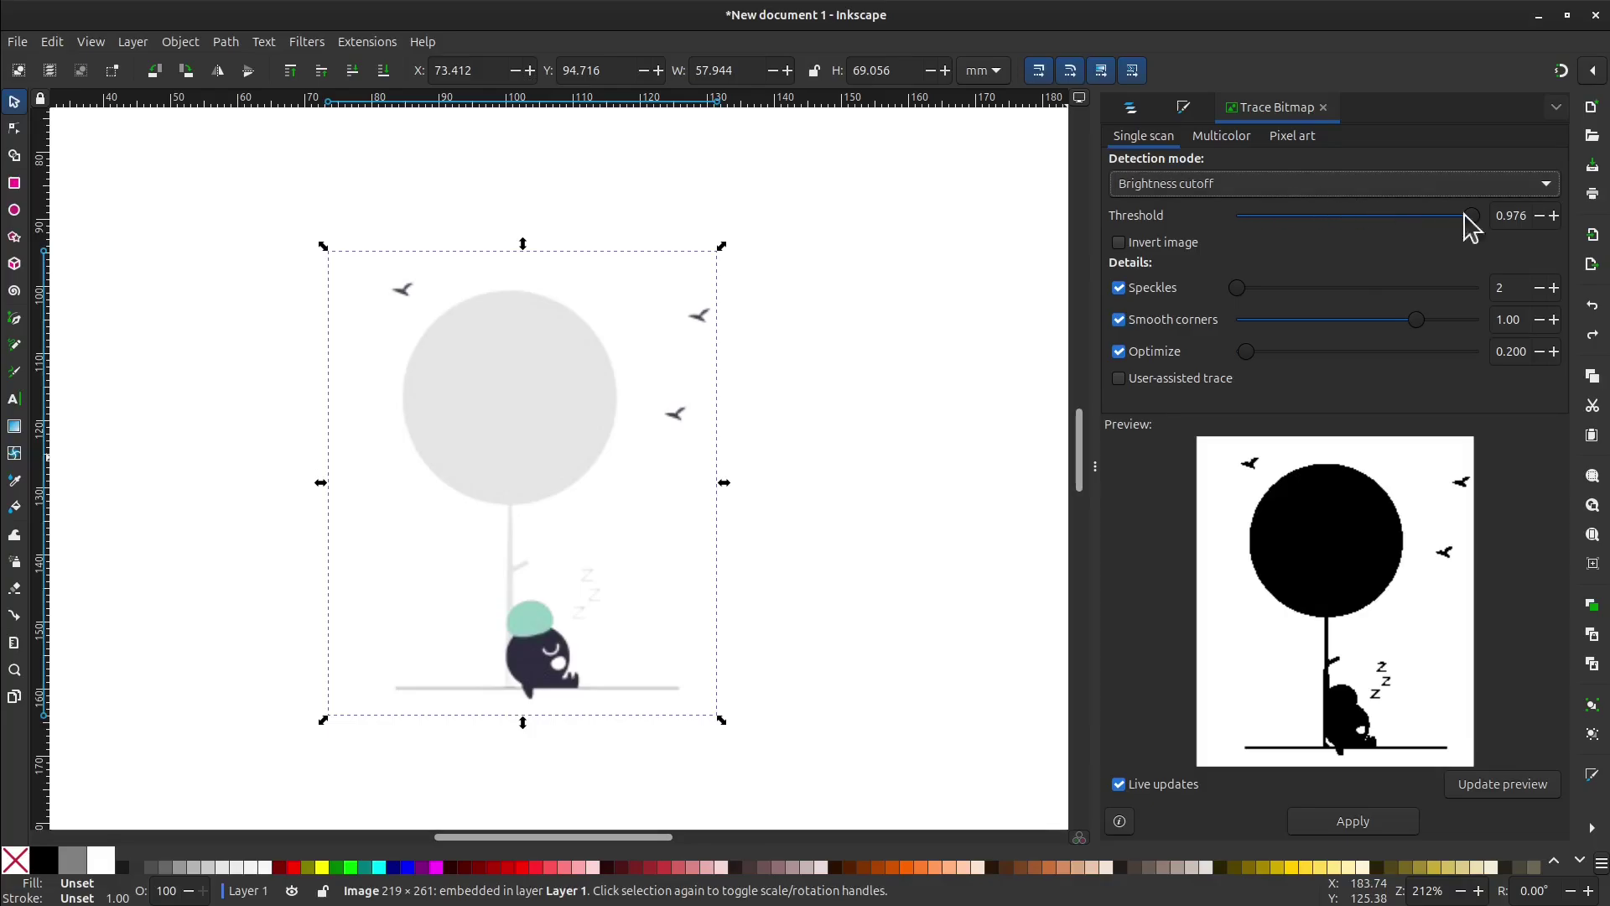
{"action": "mouse_move", "coordinate": [1471, 218]}
{"action": "left_mouse_down"}
{"action": "mouse_move", "coordinate": [1255, 244]}
{"action": "mouse_move", "coordinate": [1471, 242]}
{"action": "left_mouse_up"}
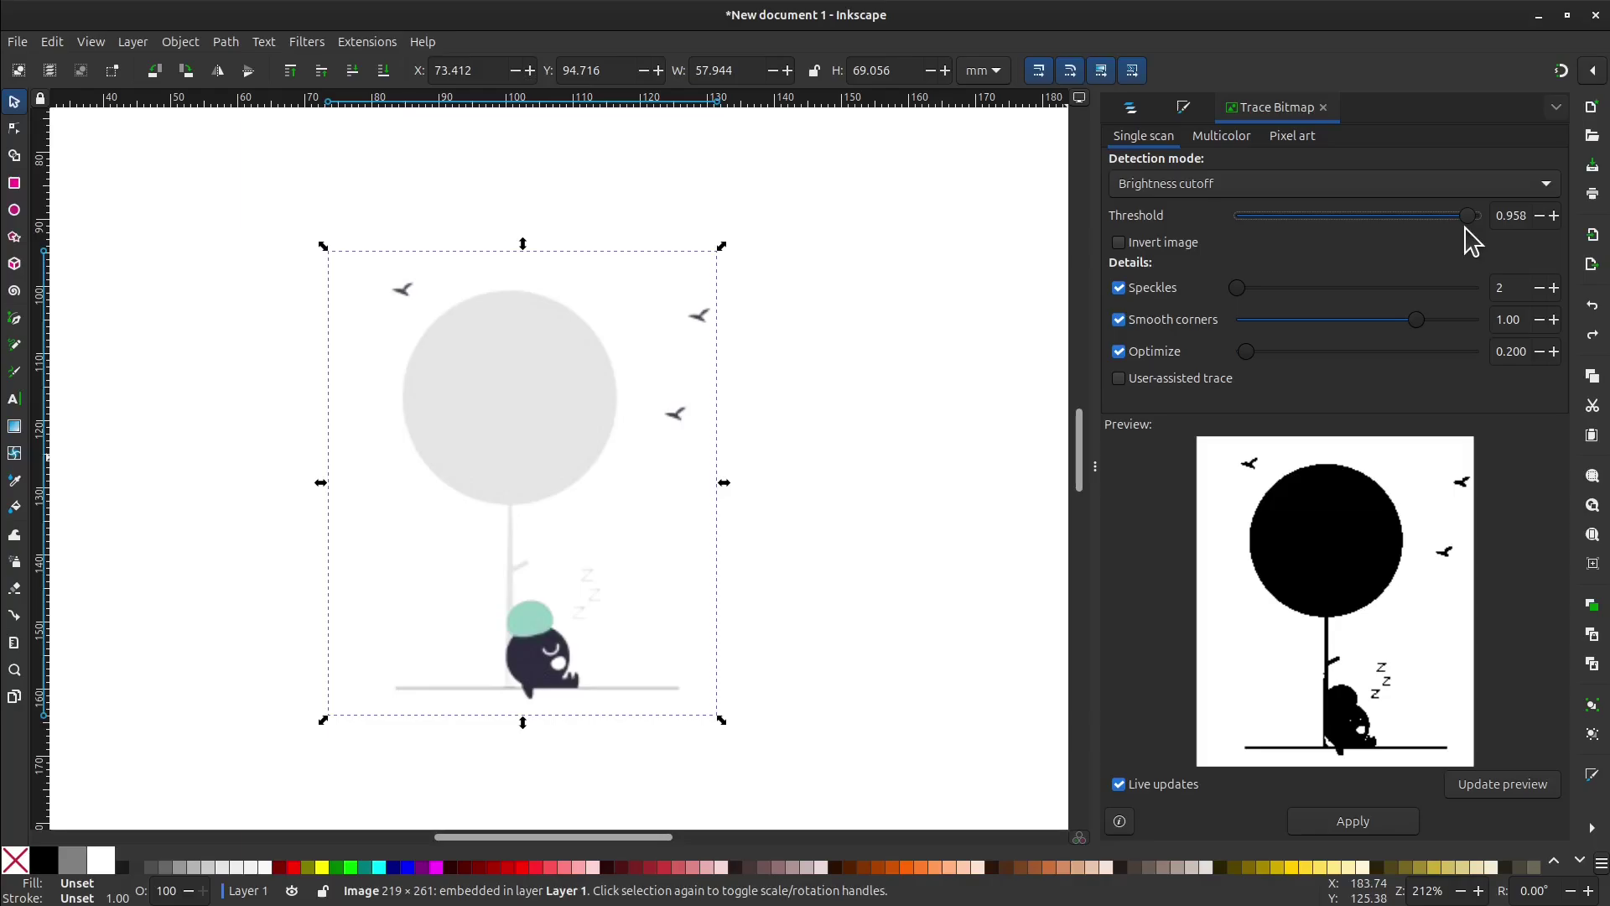
{"action": "left_click", "coordinate": [1342, 822]}
{"action": "left_click_drag", "start_coordinate": [536, 443], "coordinate": [302, 453]}
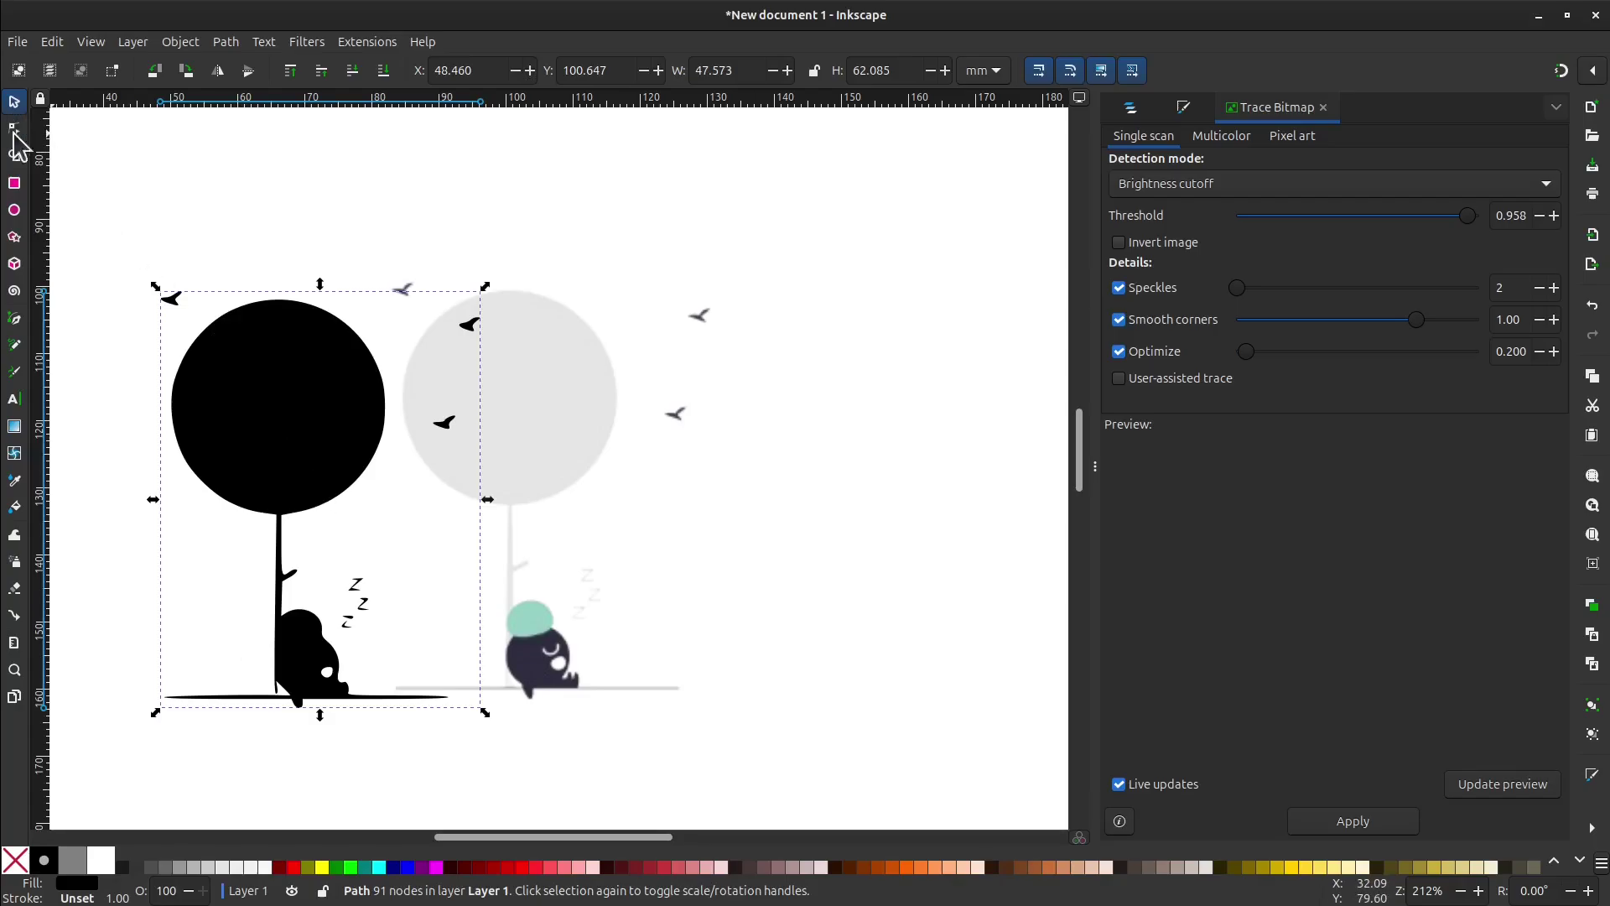
- Delete the original bitmap and move the traced vector path into its place
{"action": "left_click", "coordinate": [577, 447]}
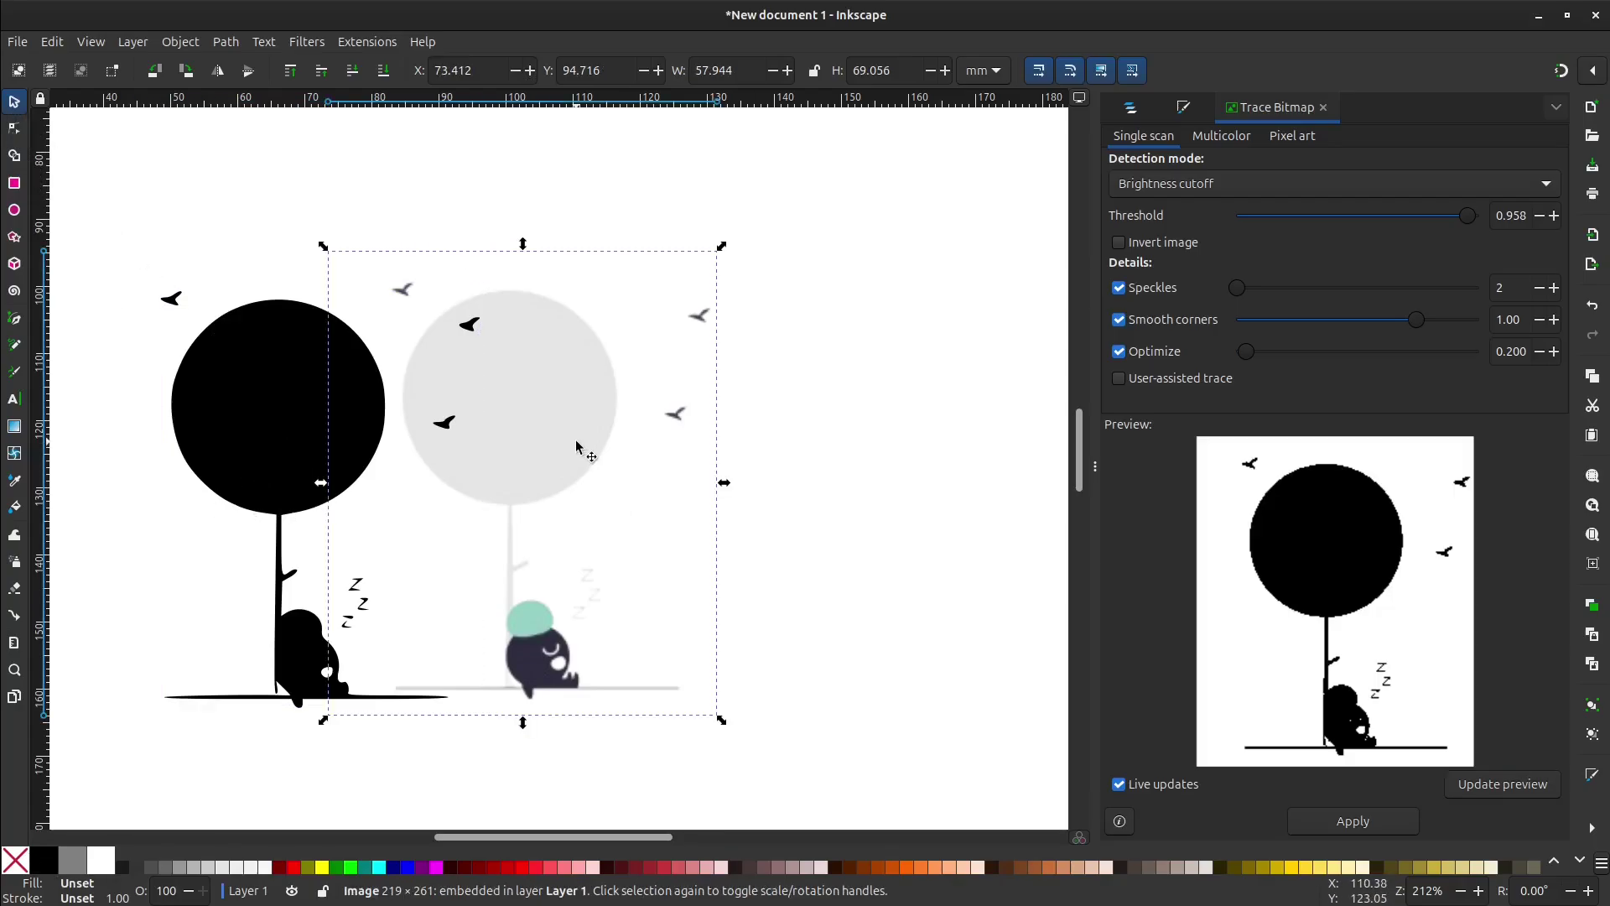
{"action": "key", "text": "Delete"}
{"action": "left_click_drag", "start_coordinate": [256, 413], "coordinate": [471, 400]}
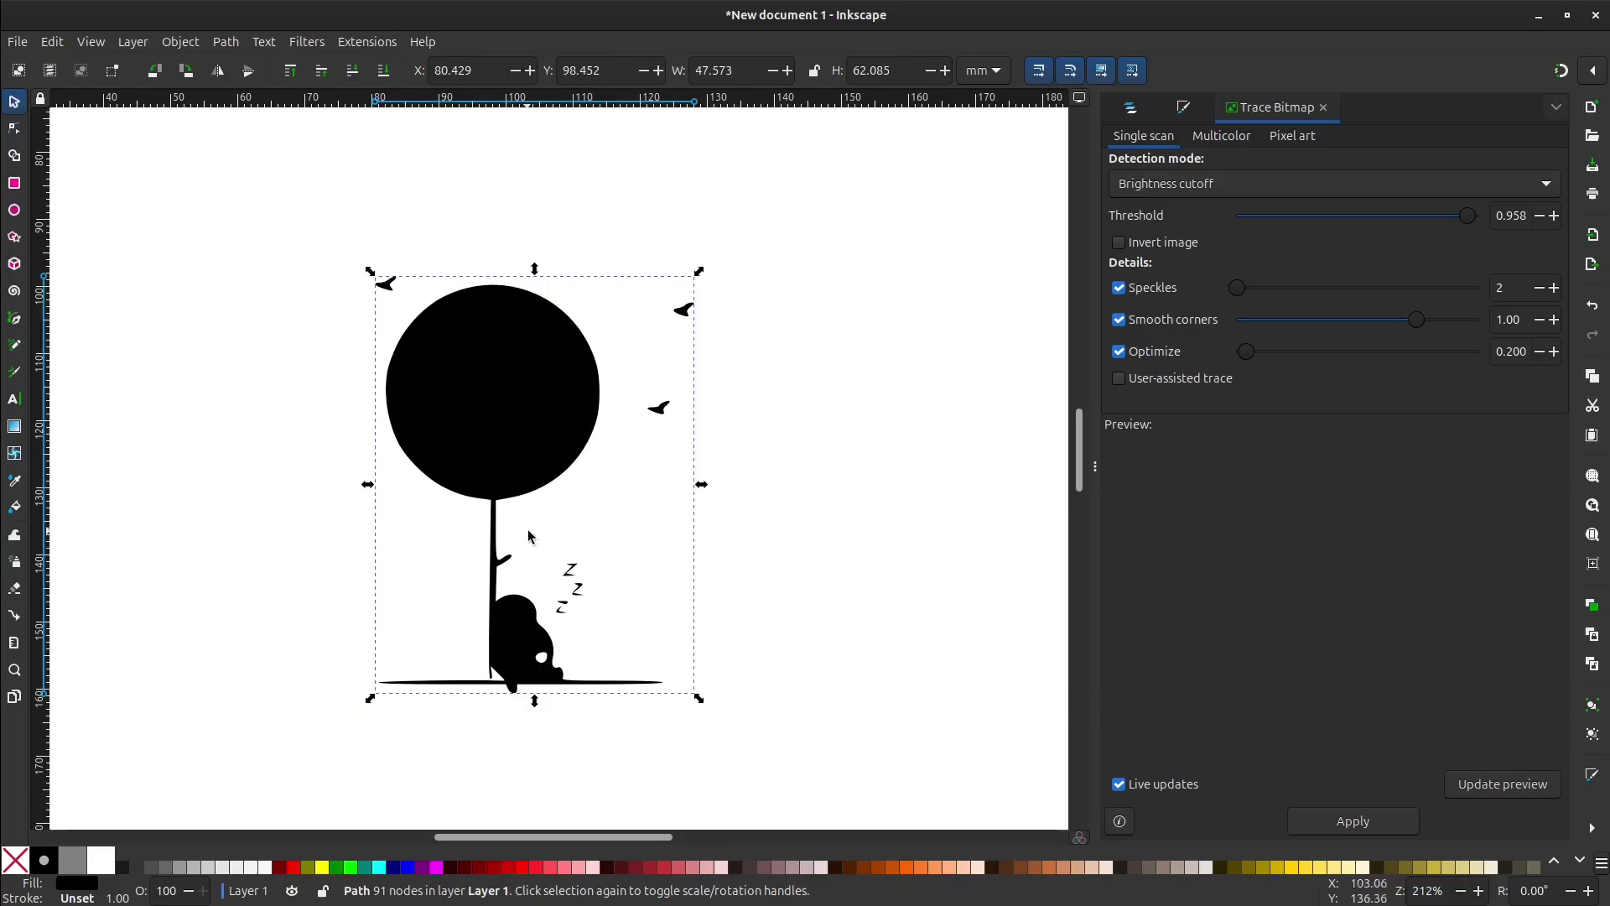
{"action": "scroll", "coordinate": [520, 478], "scroll_direction": "up", "scroll_amount": 2}
{"action": "scroll", "coordinate": [503, 504], "scroll_direction": "down", "scroll_amount": 1}
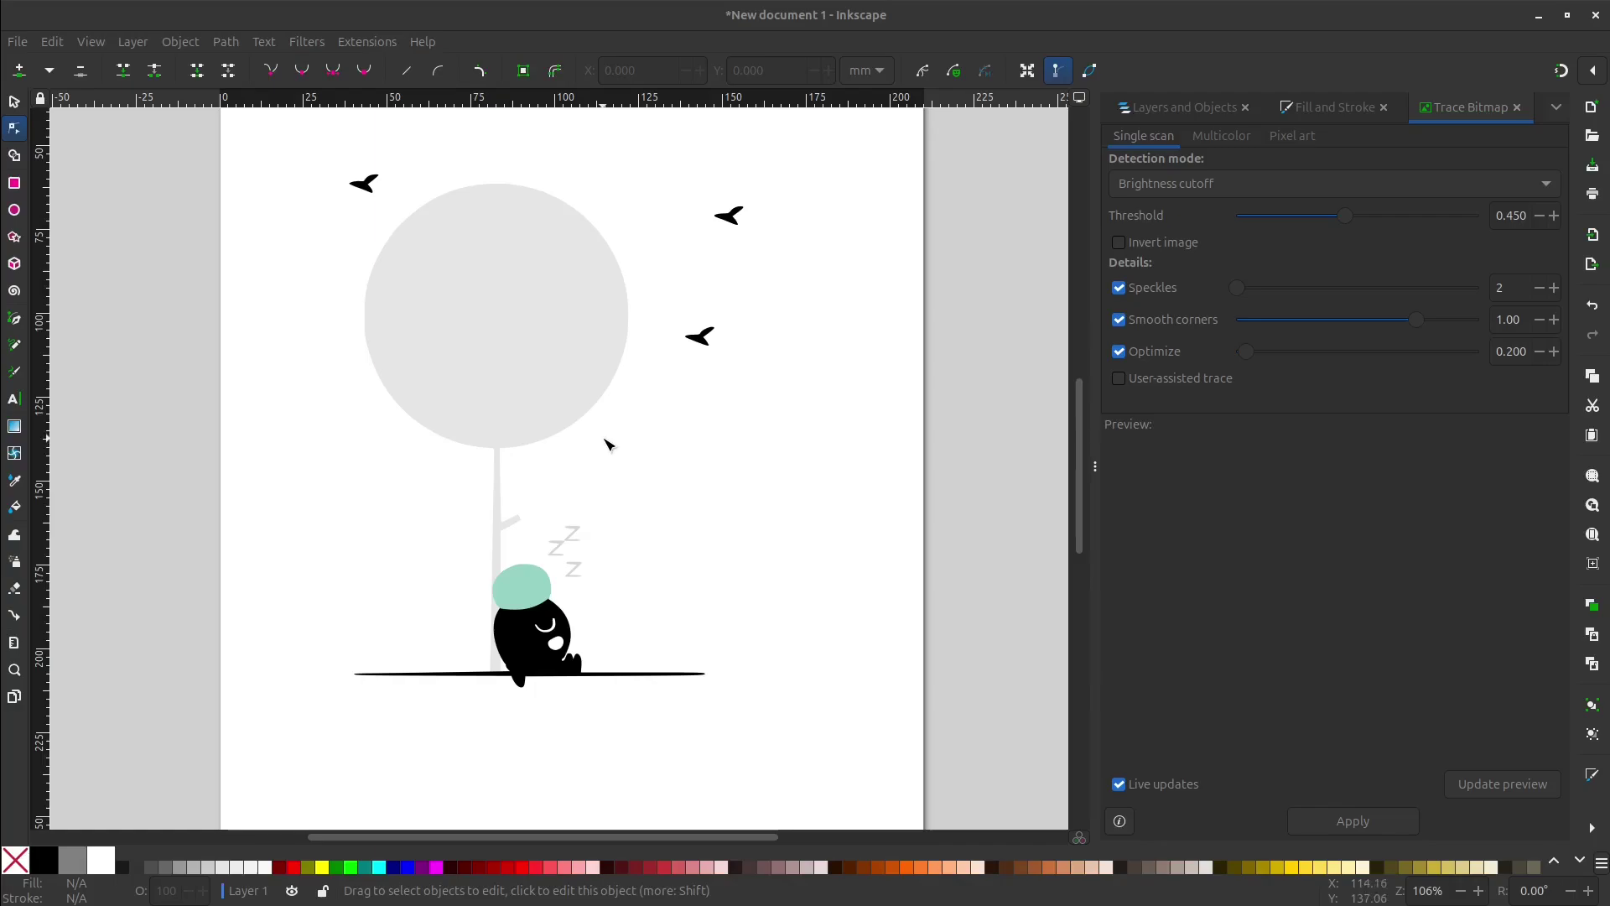
- Try moving a canopy node and bending its handle, then undo both changes
{"action": "left_click", "coordinate": [579, 423]}
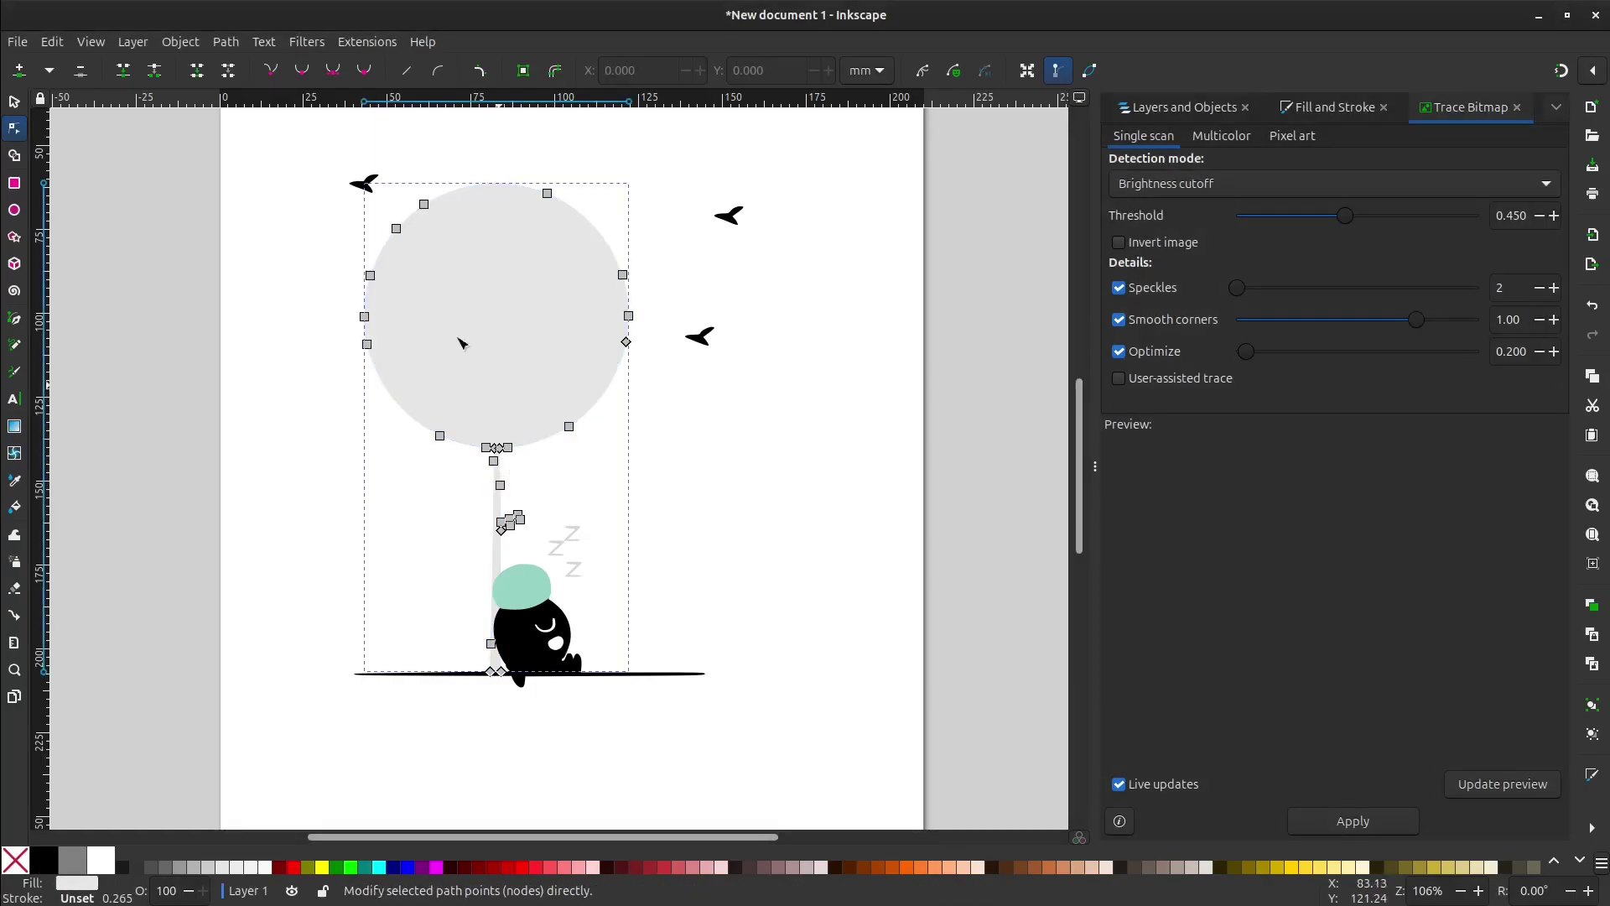
{"action": "left_click_drag", "start_coordinate": [370, 274], "coordinate": [288, 270]}
{"action": "left_click_drag", "start_coordinate": [364, 333], "coordinate": [453, 374]}
{"action": "key", "text": "ctrl+z"}
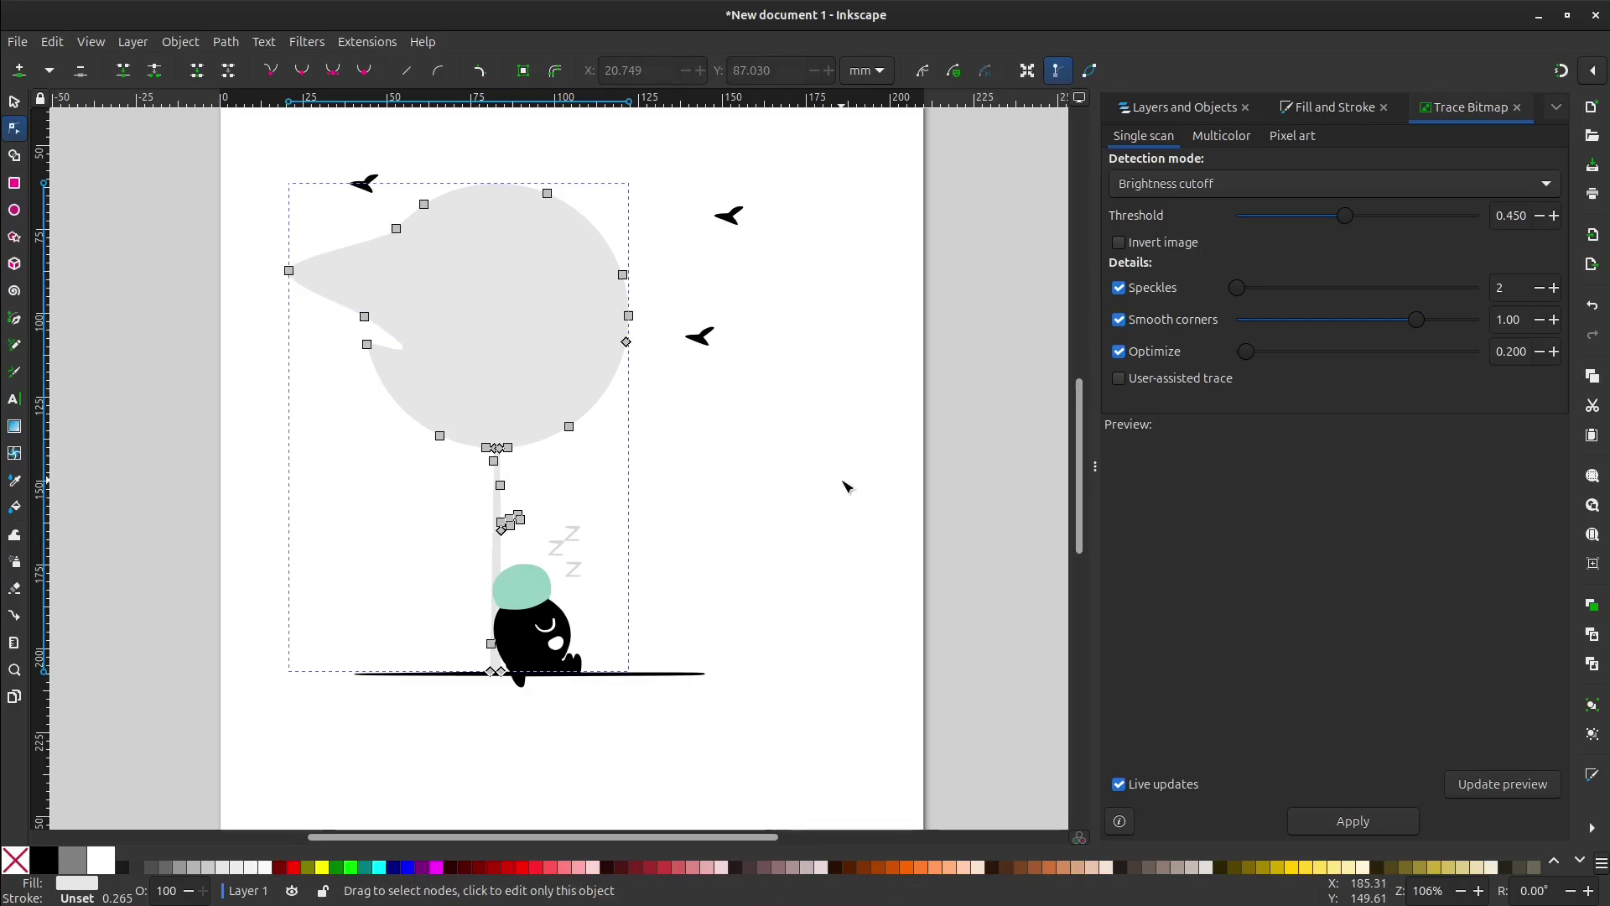
{"action": "key", "text": "ctrl+z"}
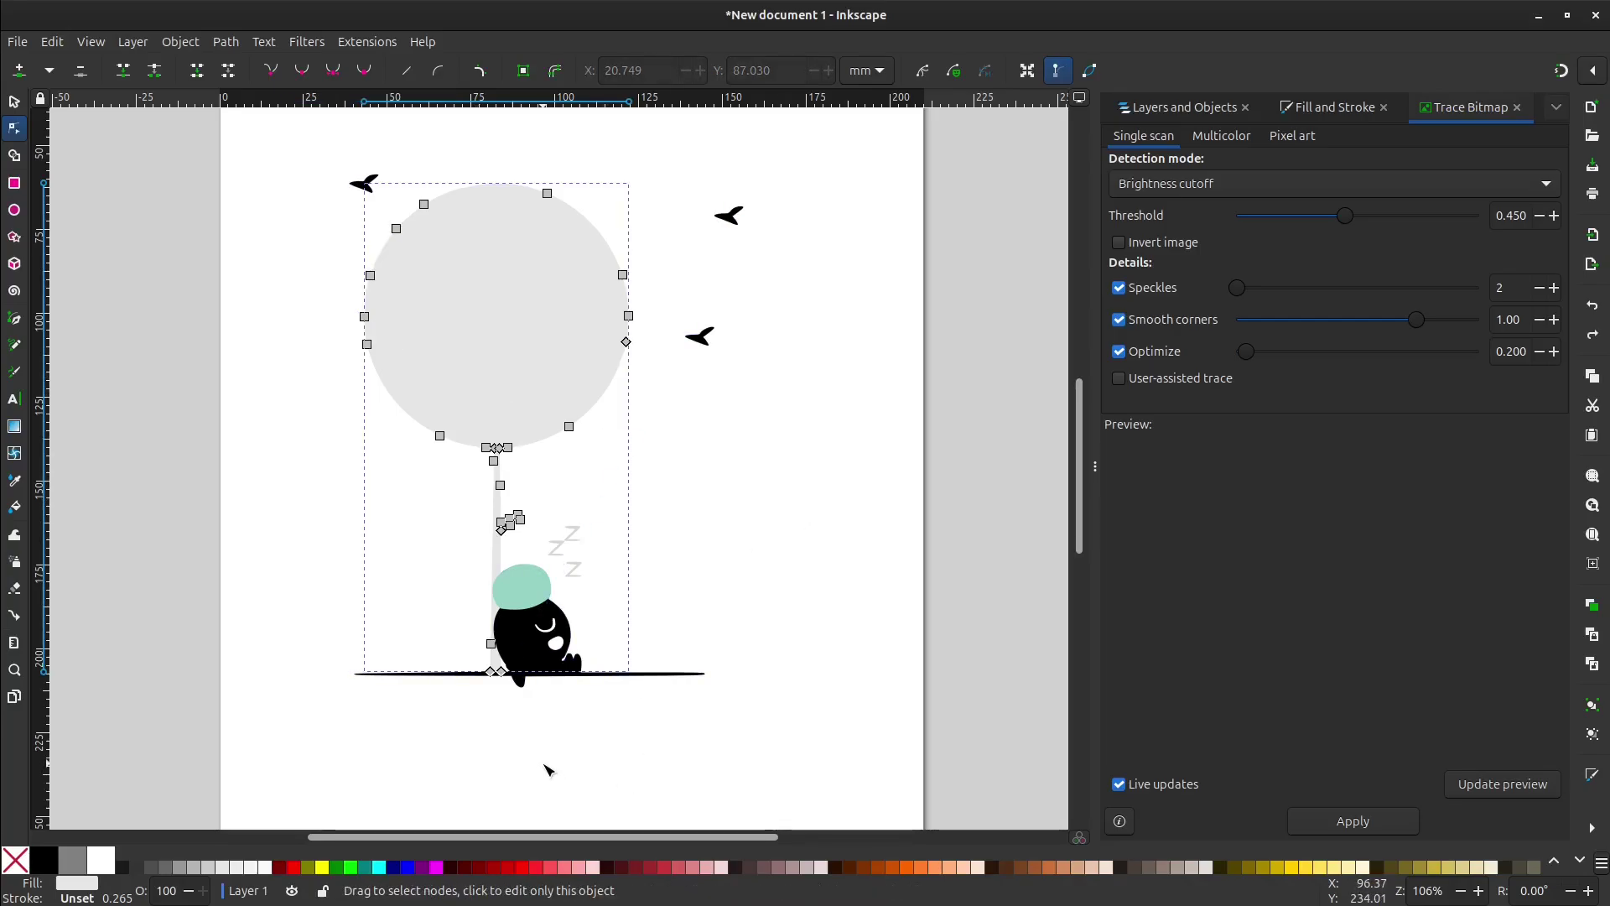
- Deselect the canopy path and bring up the Activities overview to reach the browser
{"action": "left_click", "coordinate": [546, 765]}
{"action": "left_click", "coordinate": [528, 333]}
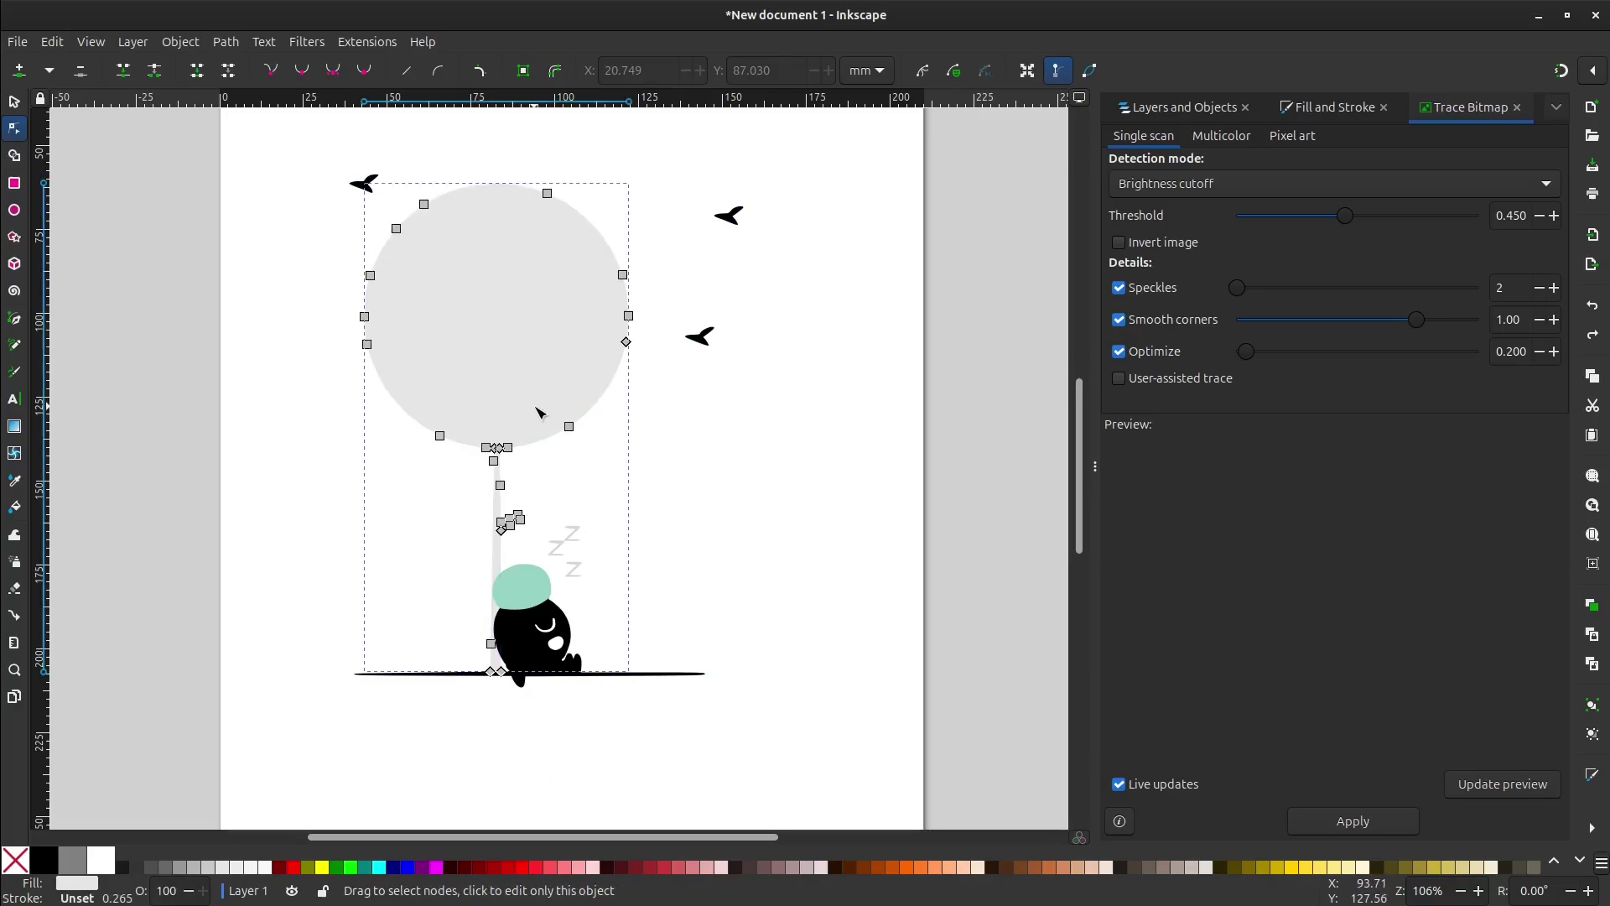
{"action": "left_click", "coordinate": [721, 608]}
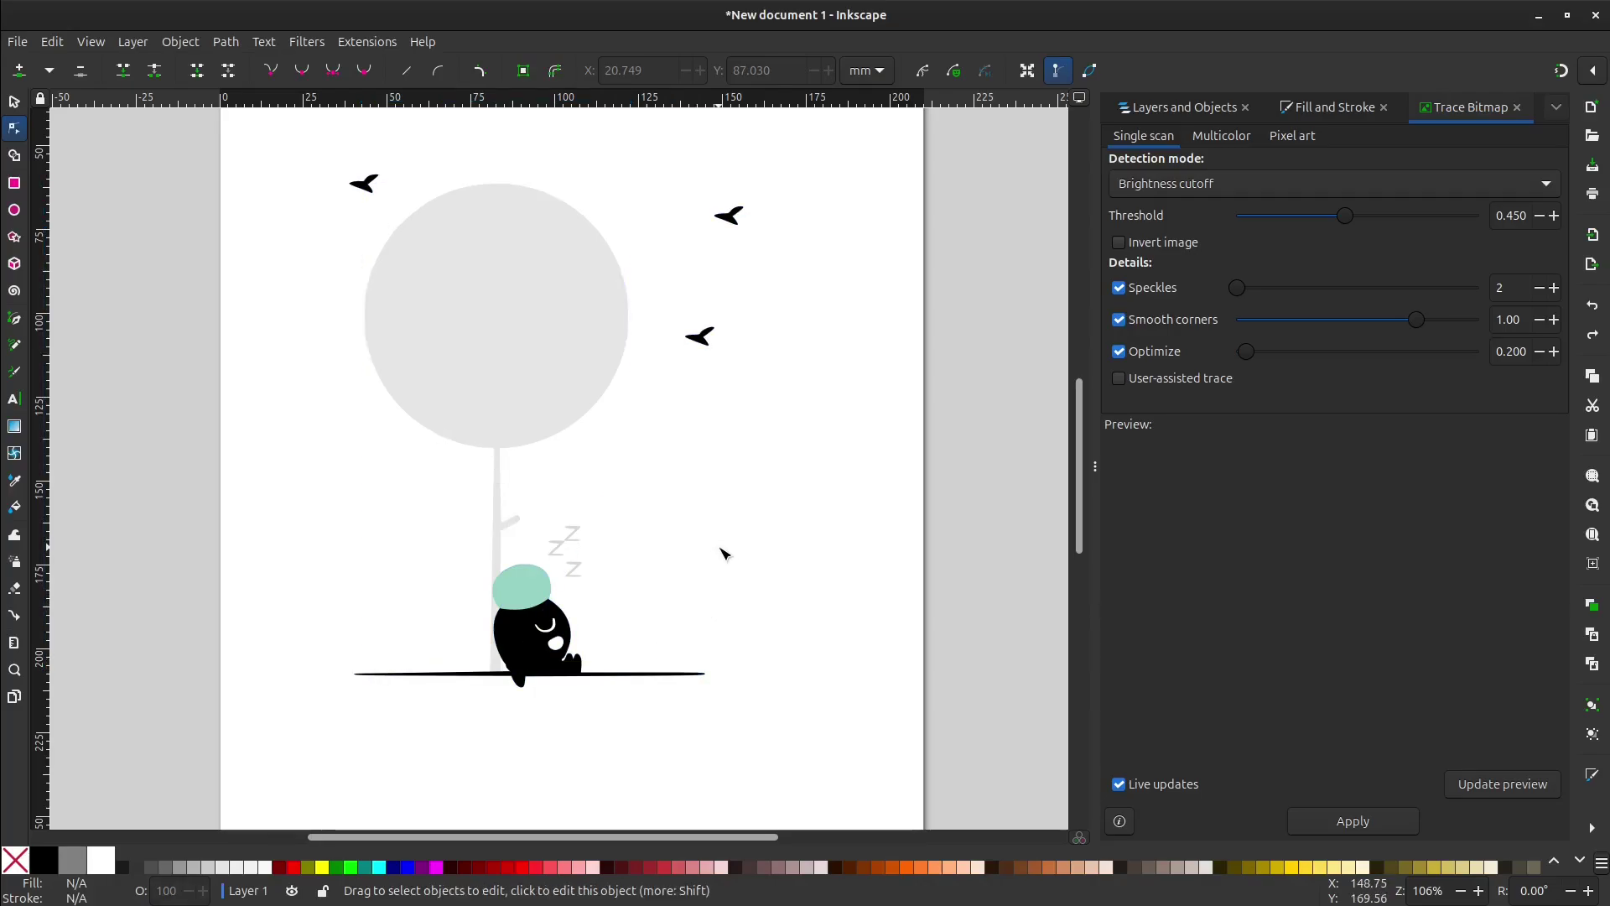
{"action": "key", "text": "super"}
- Switch to the browser and bring up the Lottielab tab
{"action": "left_click", "coordinate": [268, 436]}
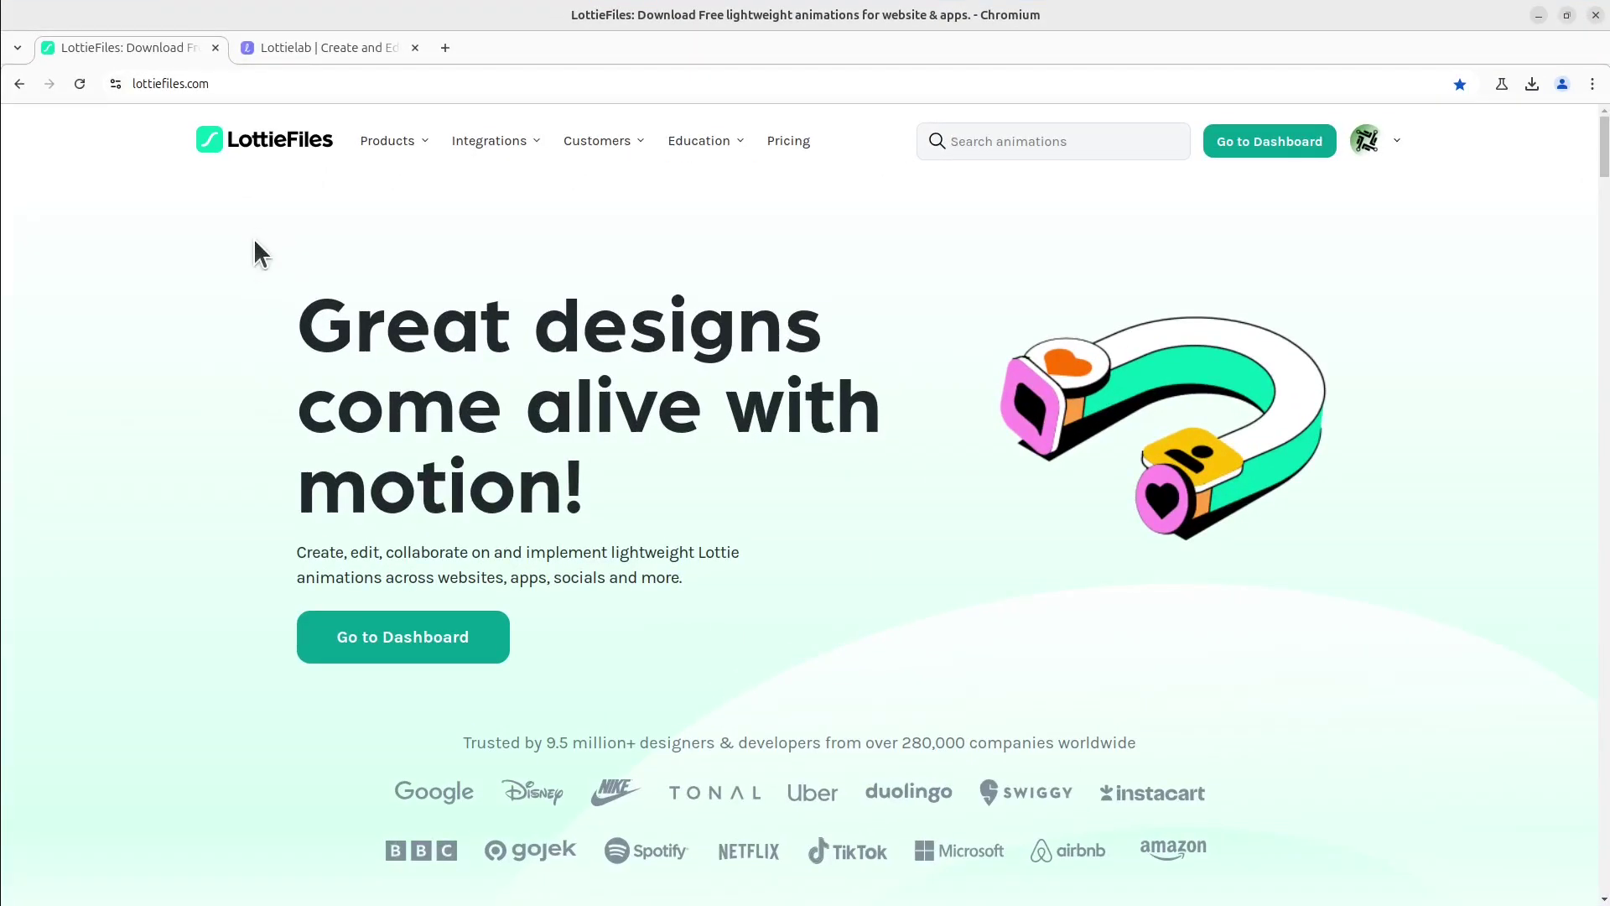
{"action": "left_click", "coordinate": [290, 47]}
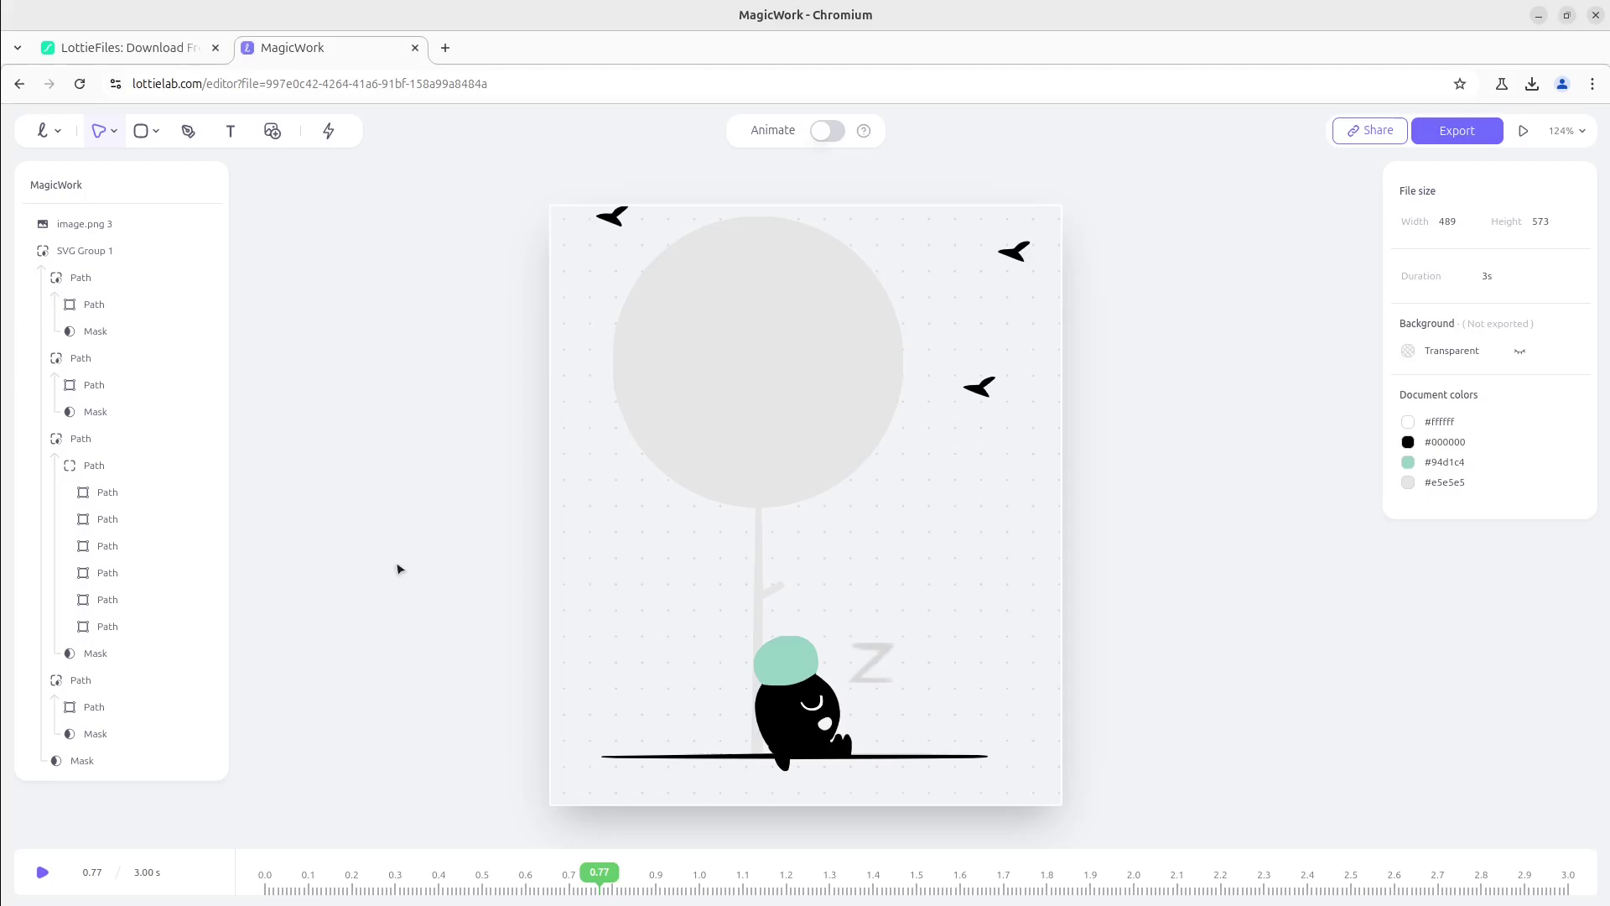
- Select the Z image layer, check it at 1.53 s and 2.66 s, then play the animation
{"action": "left_click", "coordinate": [861, 648]}
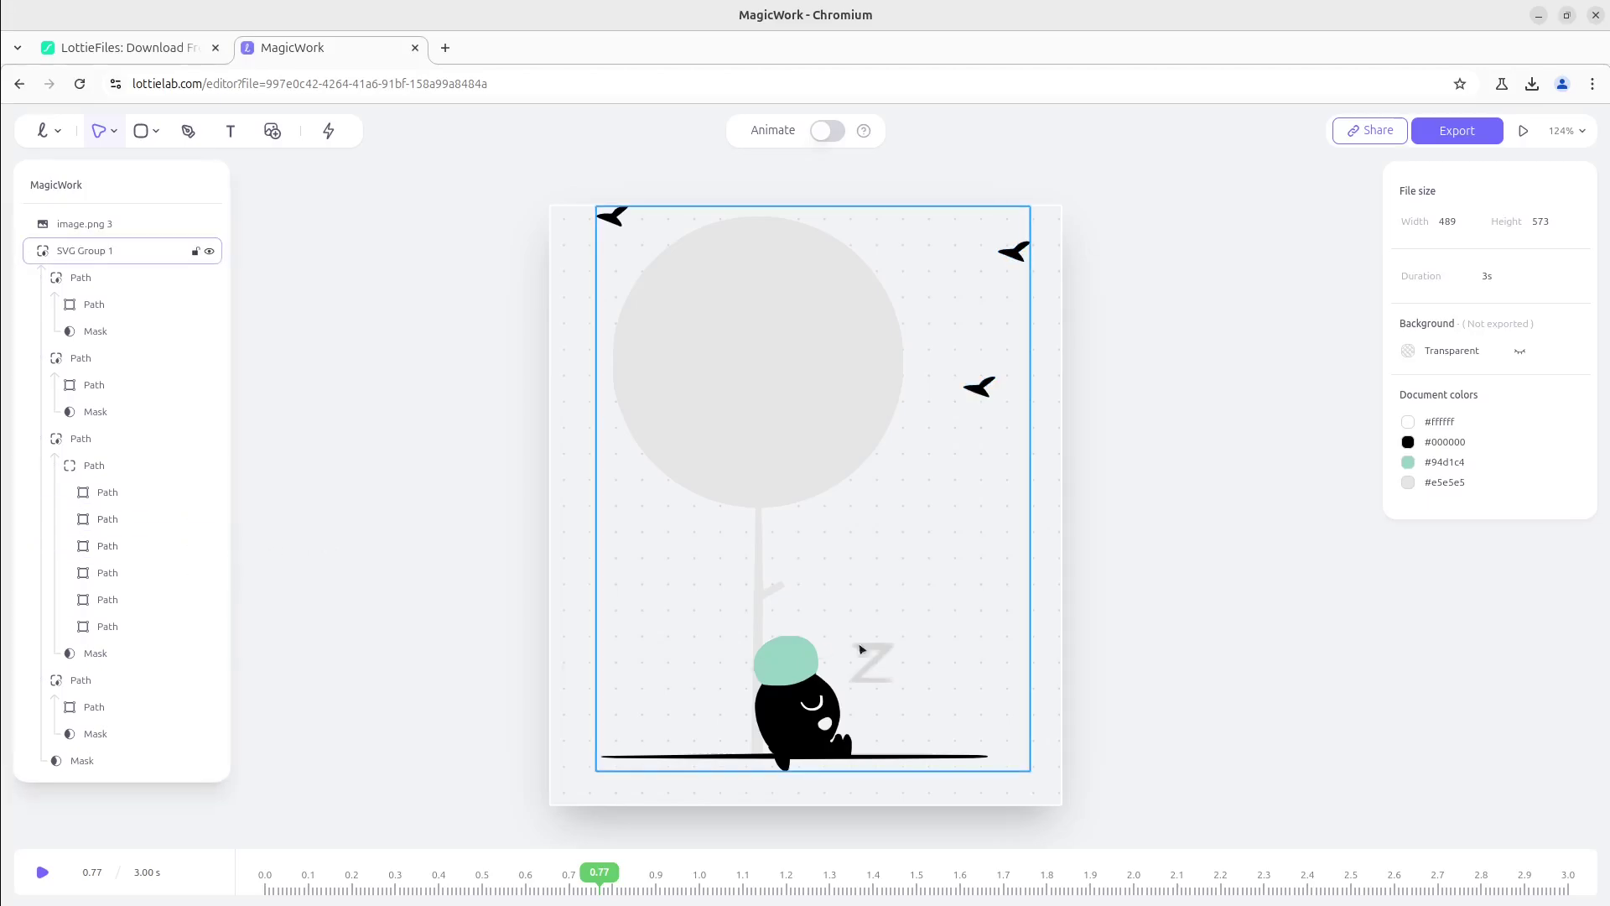
{"action": "left_click", "coordinate": [864, 650]}
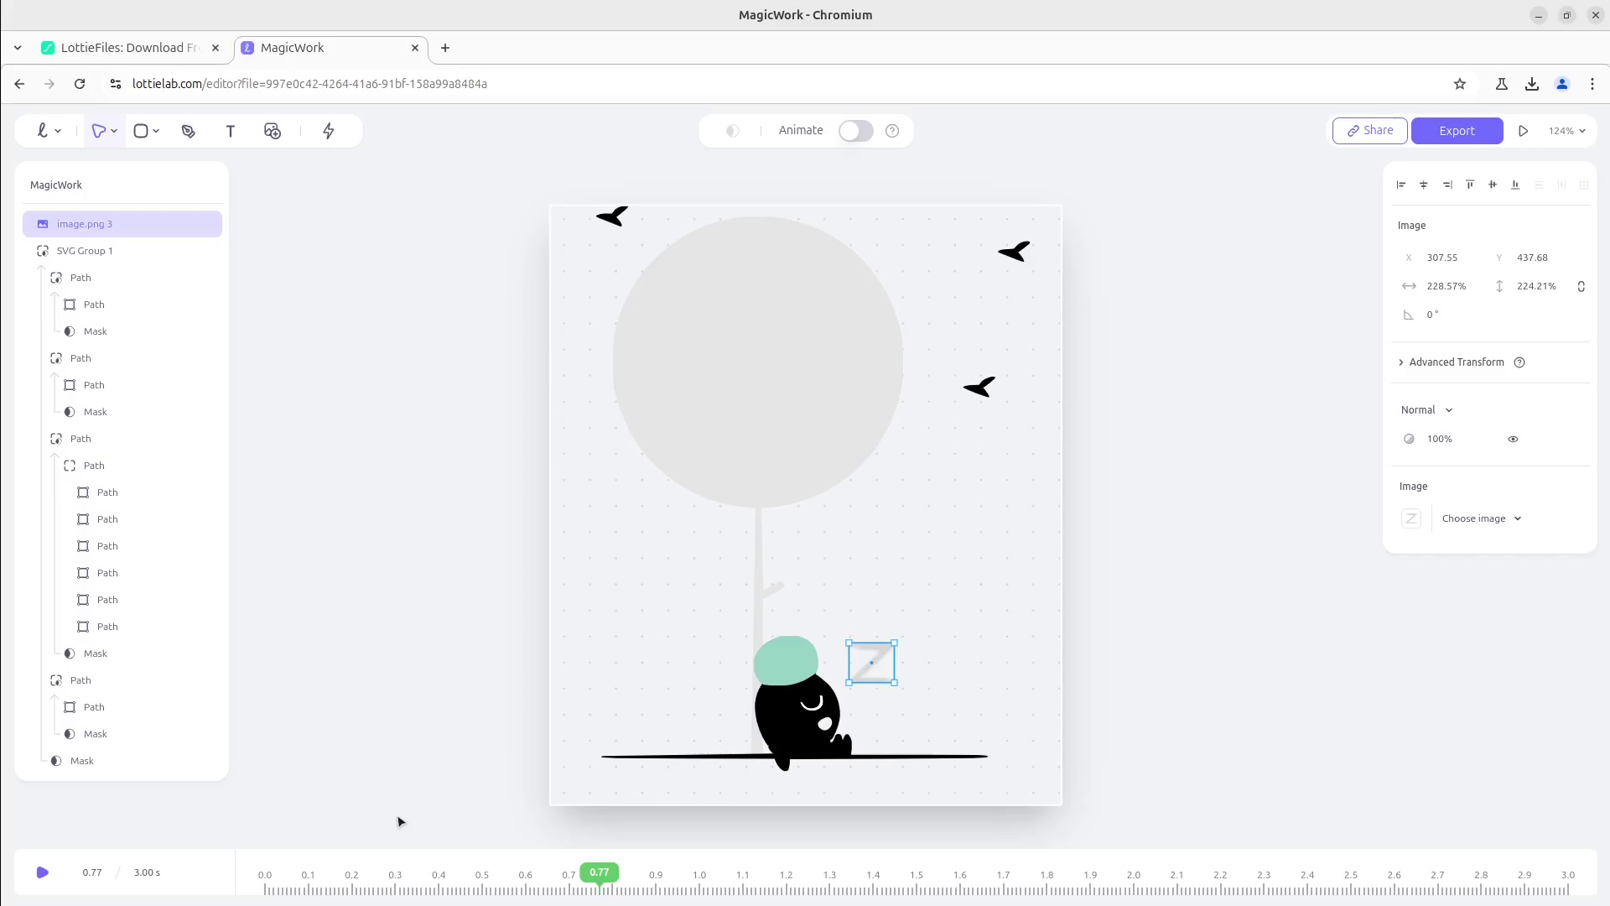
{"action": "left_click", "coordinate": [931, 872]}
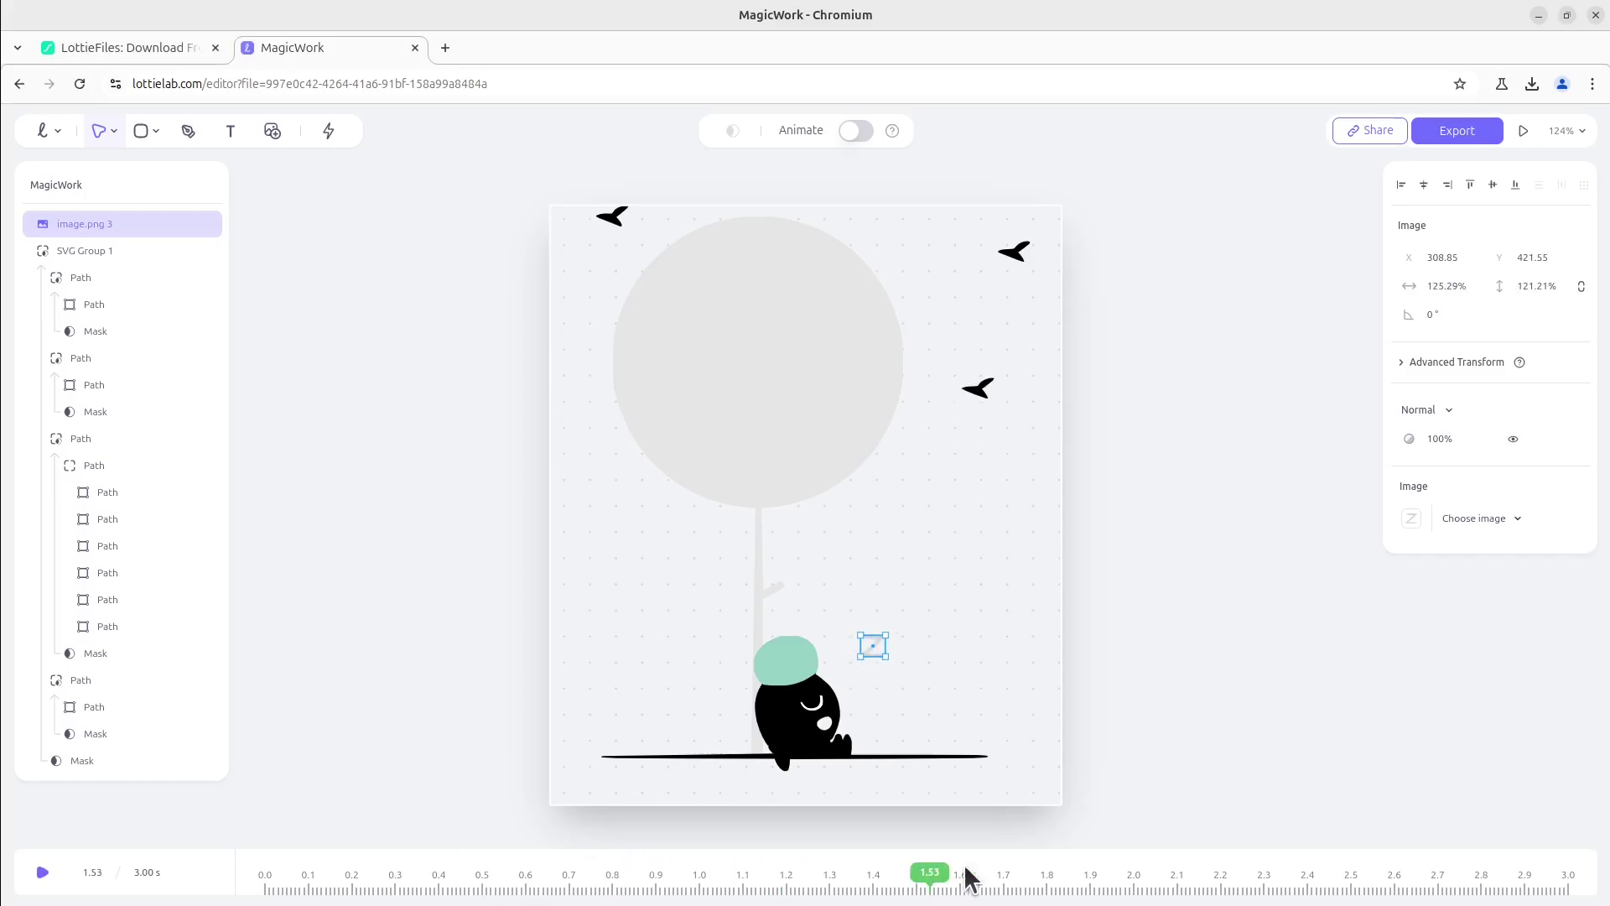
{"action": "left_click", "coordinate": [1237, 878]}
{"action": "left_click", "coordinate": [1423, 879]}
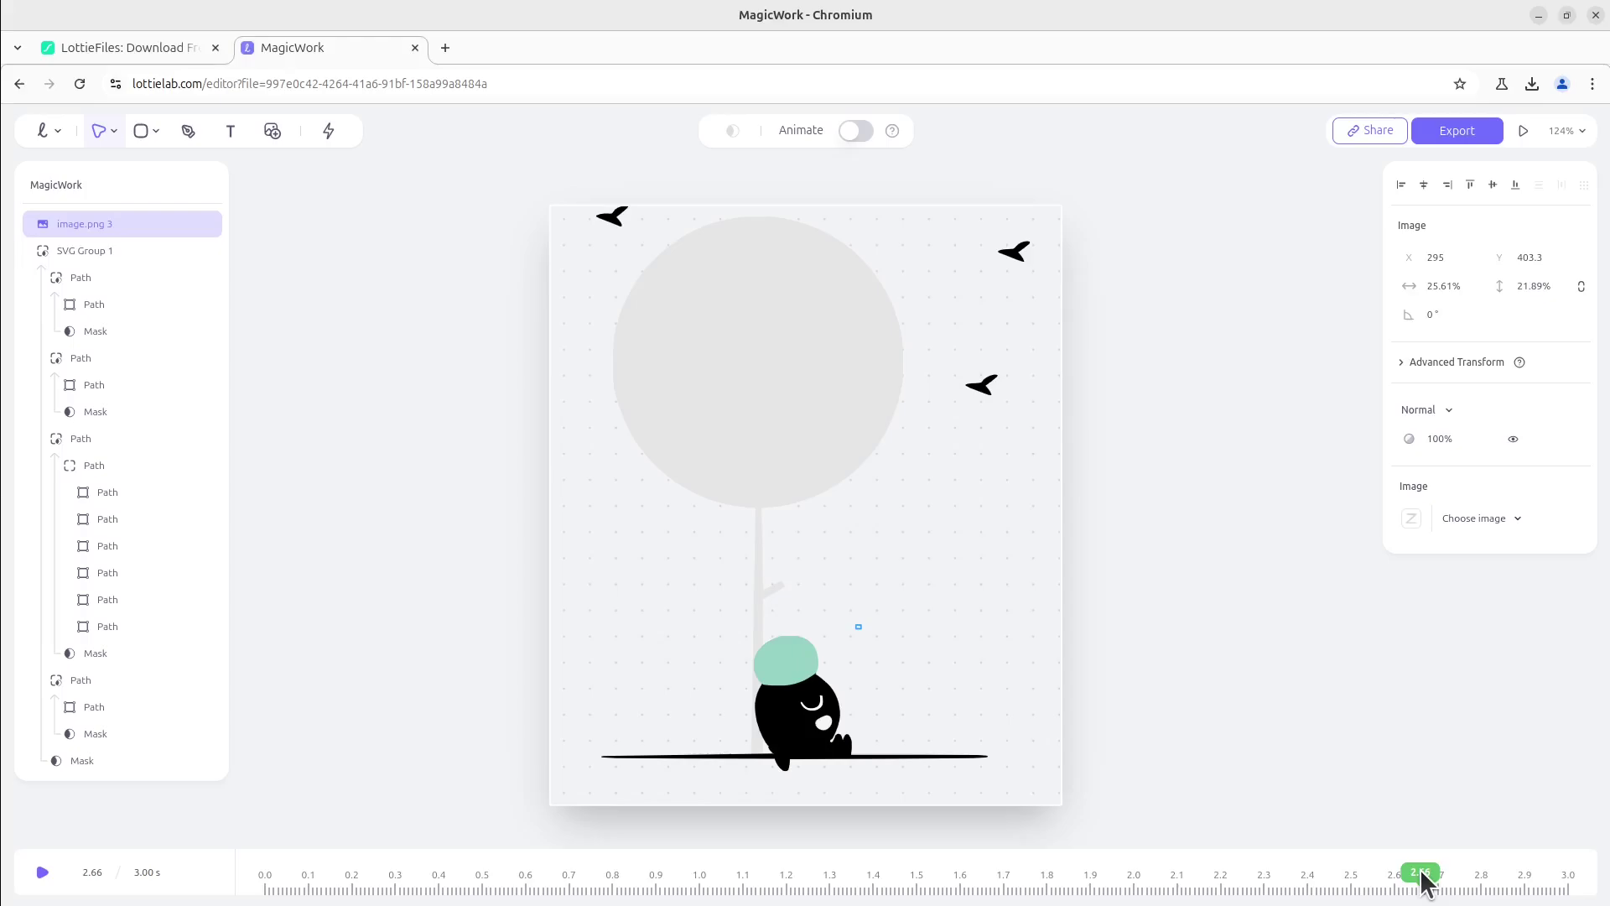
{"action": "left_click", "coordinate": [43, 872]}
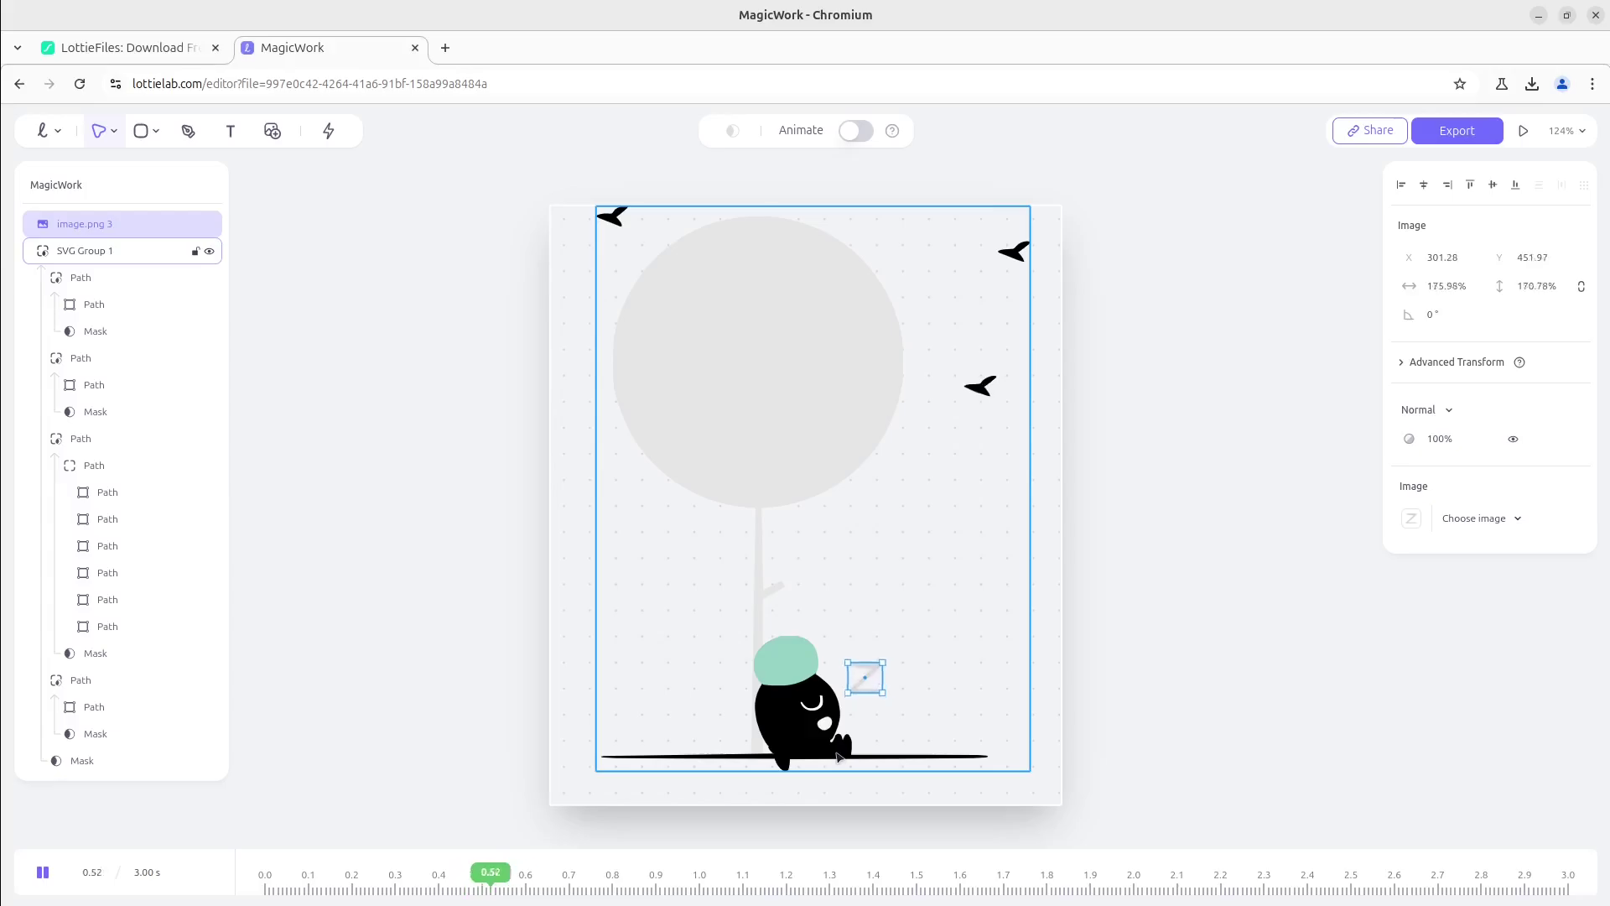
{"action": "scroll", "coordinate": [860, 720], "scroll_direction": "up", "scroll_amount": 3}
{"action": "scroll", "coordinate": [860, 720], "scroll_direction": "up", "scroll_amount": 10}
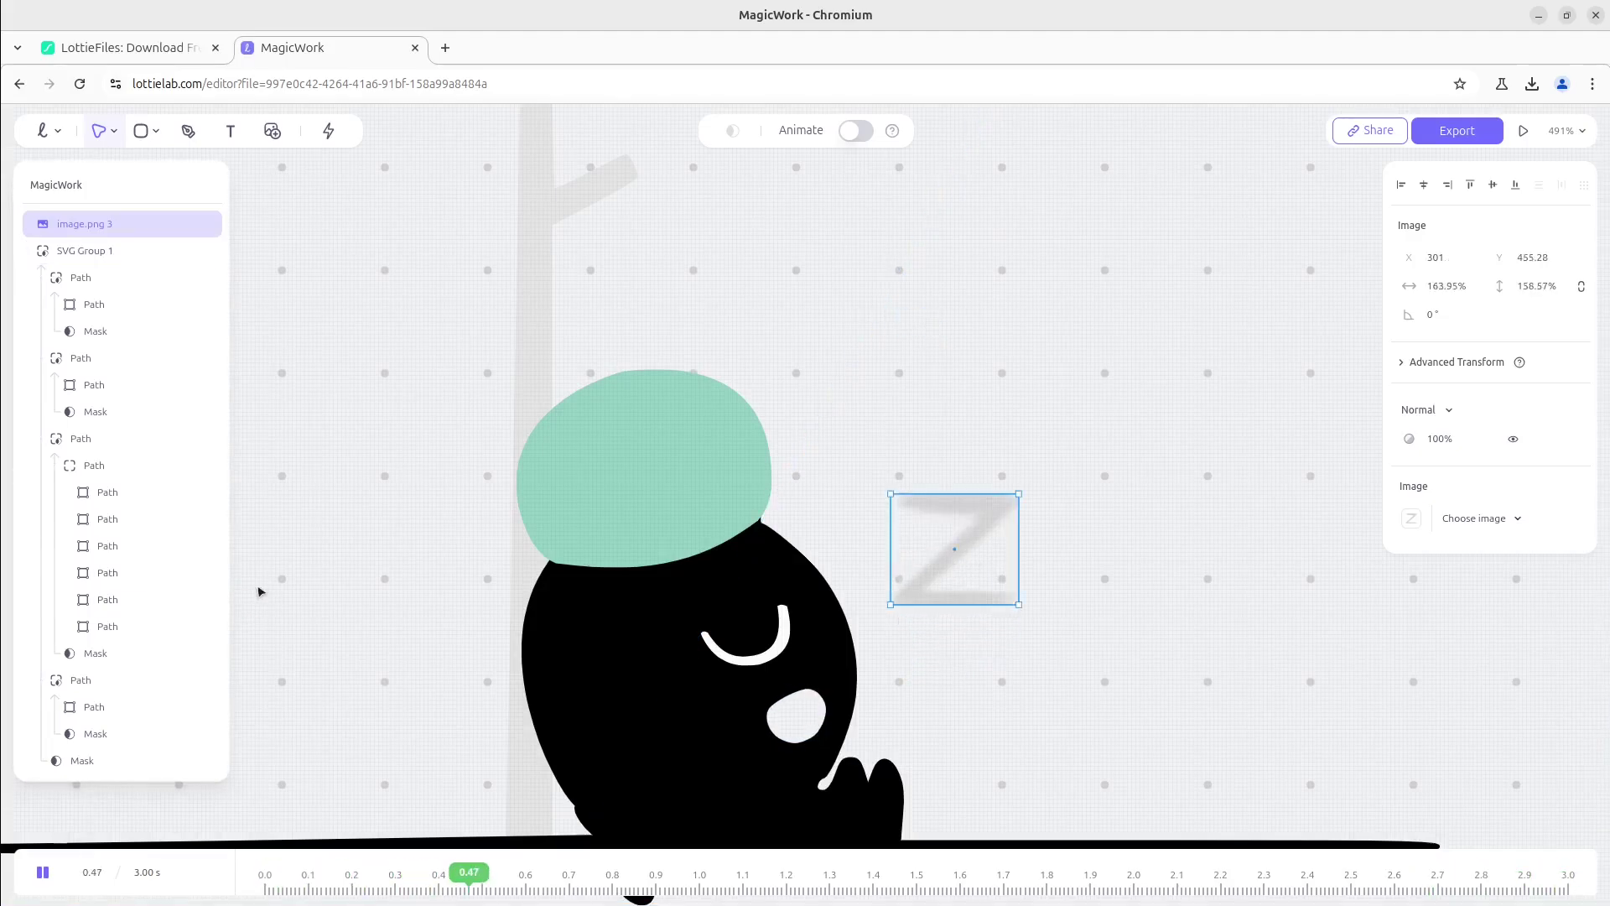
- Zoom in on the eye tear, pause playback, and stretch its path into a long leftward point
{"action": "left_click", "coordinate": [125, 572]}
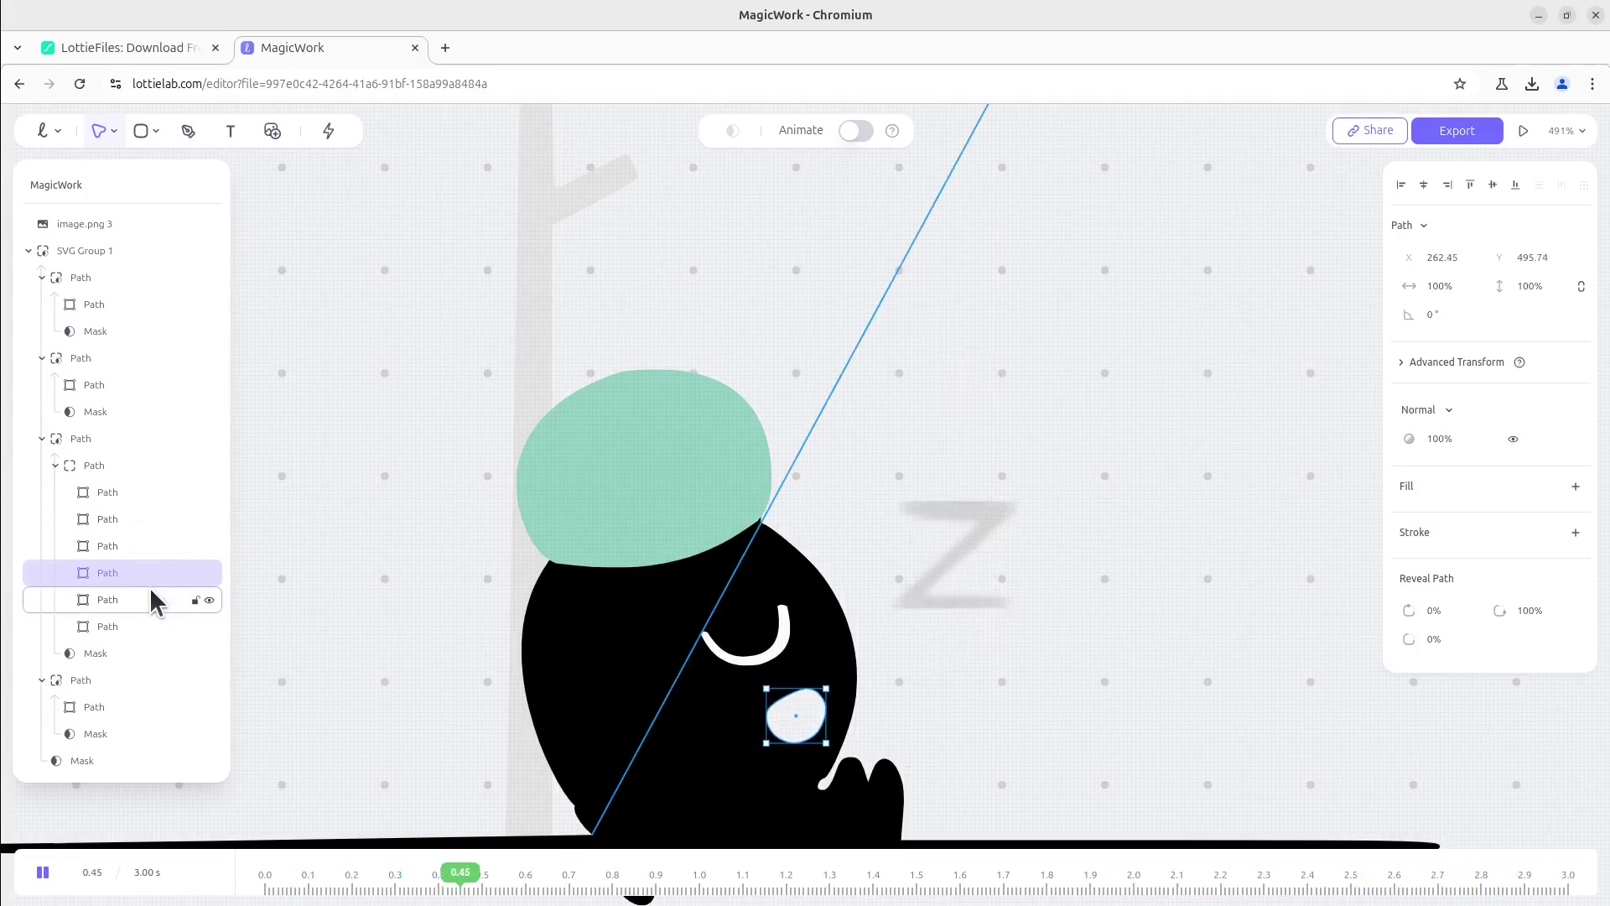
{"action": "scroll", "coordinate": [906, 553], "scroll_direction": "up", "scroll_amount": 15}
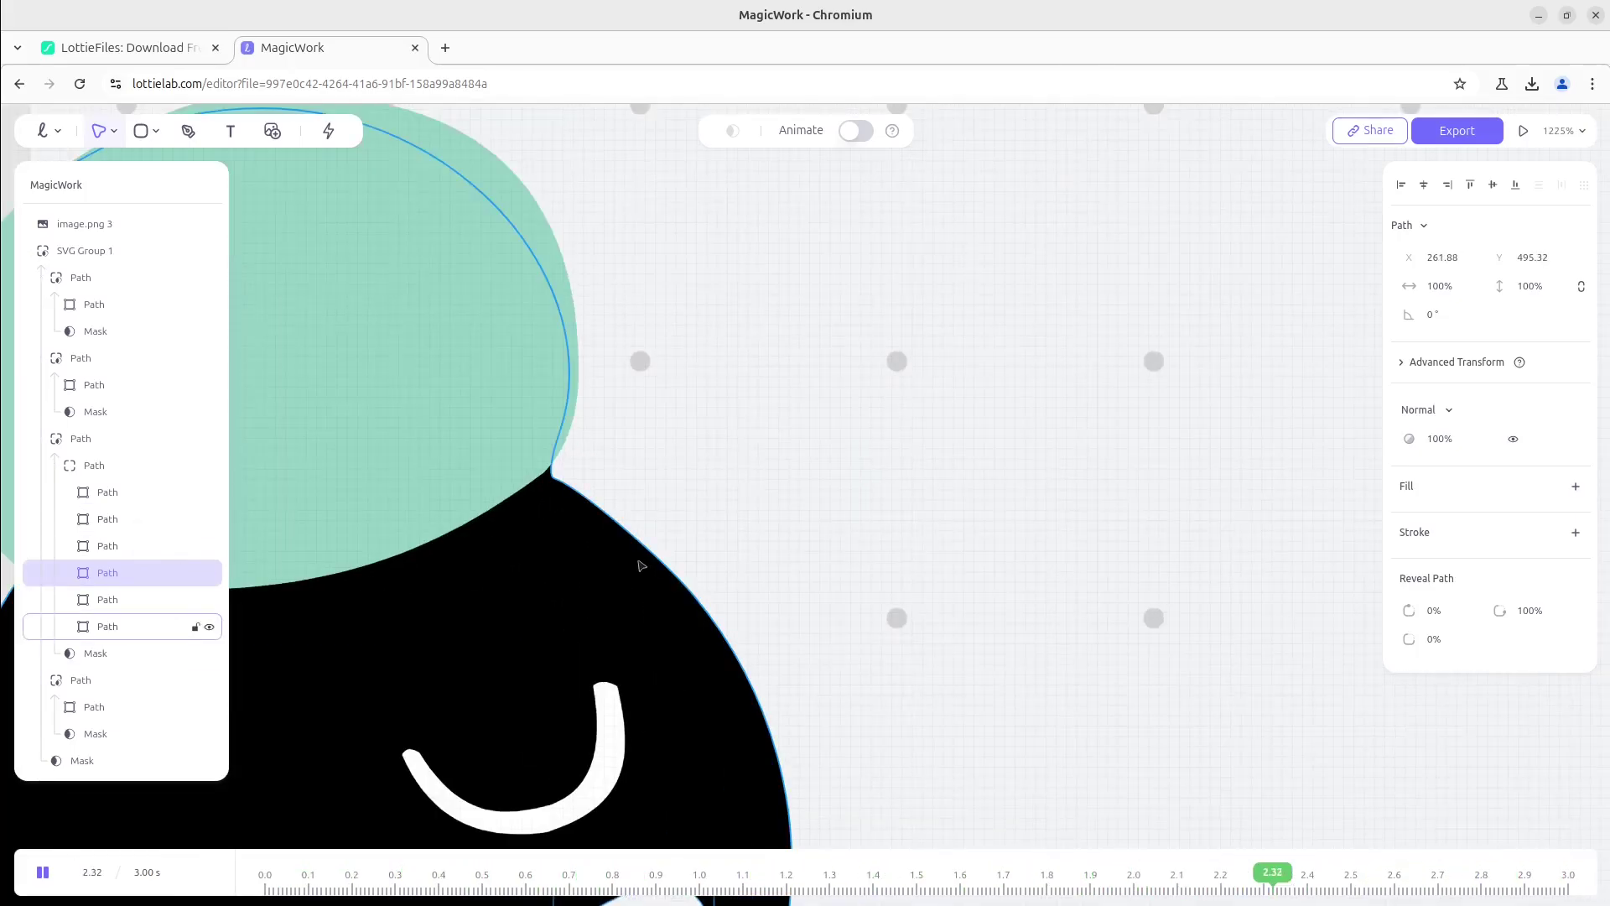
{"action": "scroll", "coordinate": [703, 525], "scroll_direction": "up", "scroll_amount": 5}
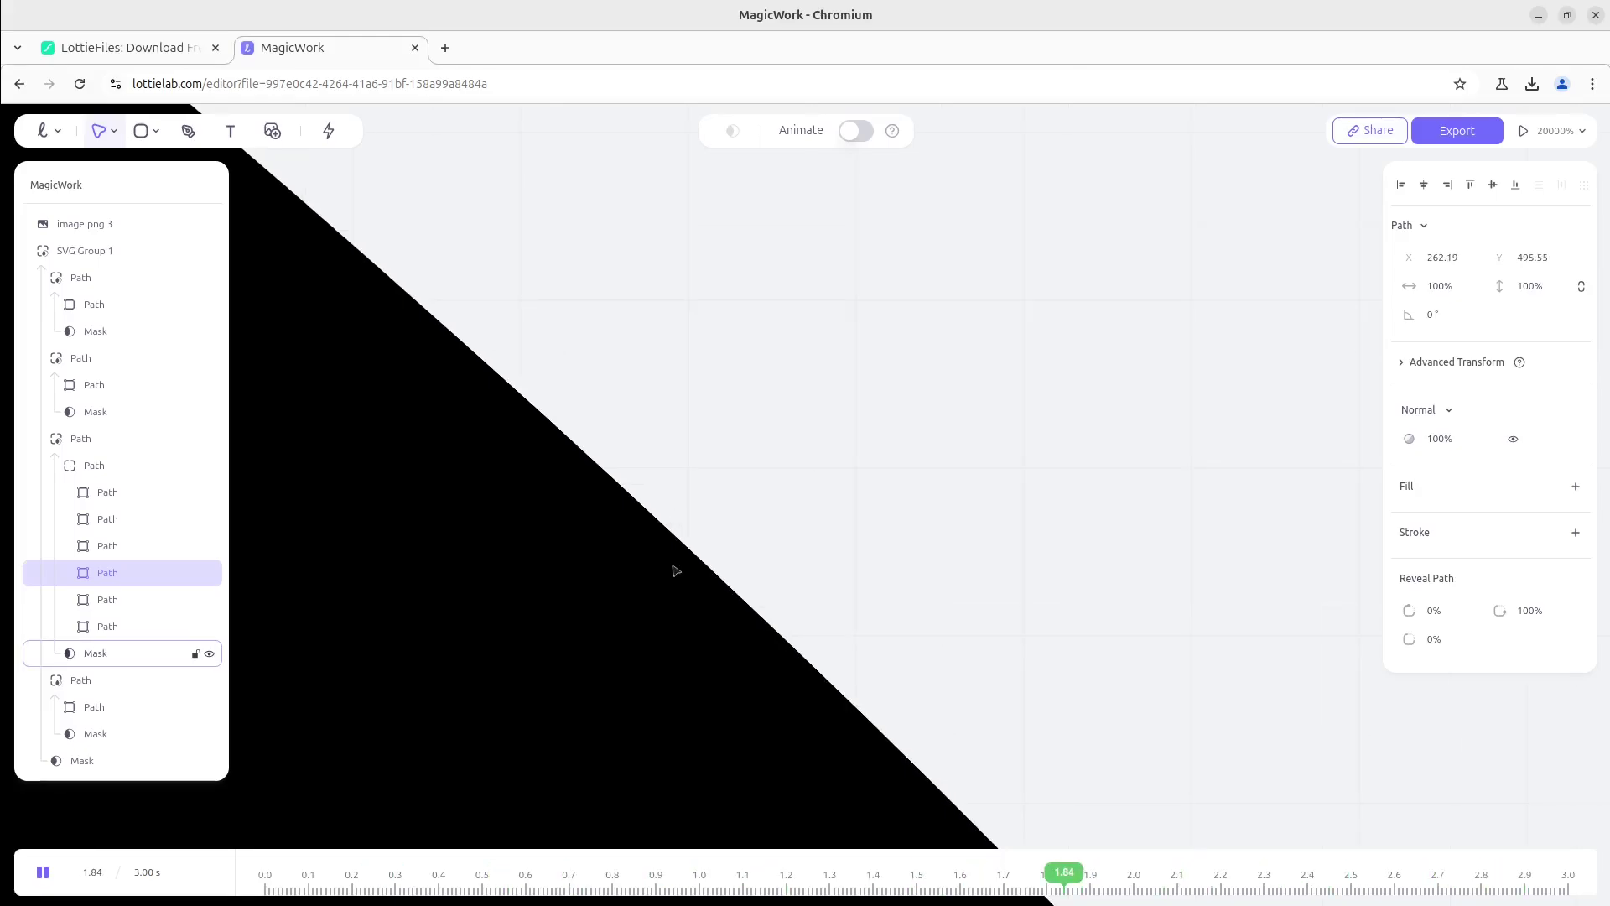
{"action": "scroll", "coordinate": [662, 591], "scroll_direction": "down", "scroll_amount": 8}
{"action": "scroll", "coordinate": [654, 616], "scroll_direction": "down", "scroll_amount": 6}
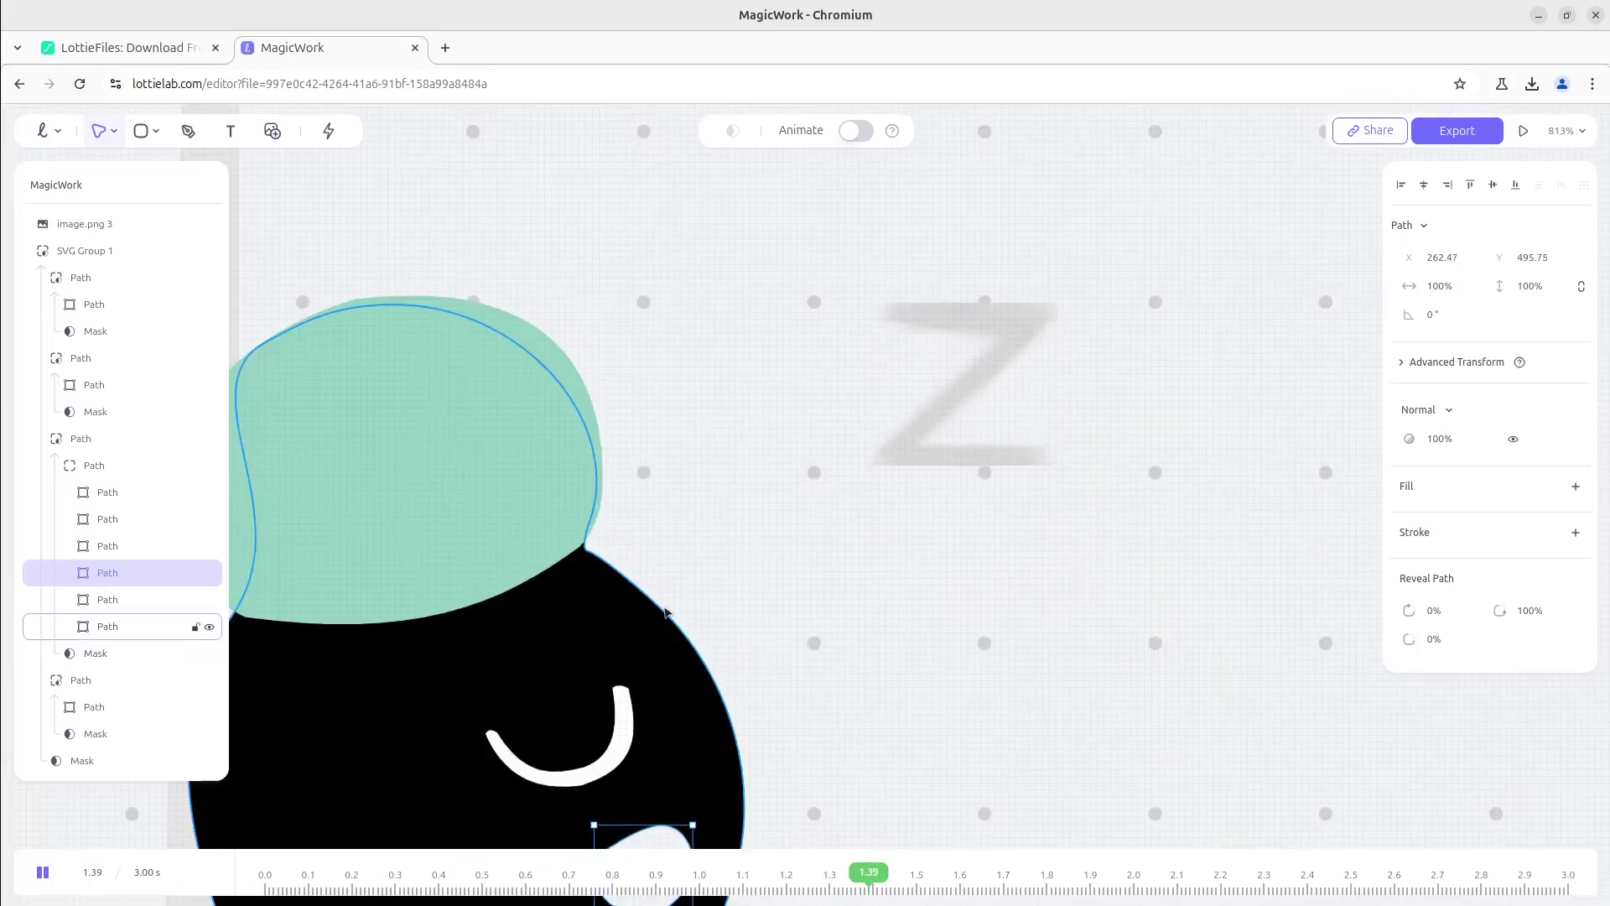
{"action": "scroll", "coordinate": [666, 614], "scroll_direction": "down", "scroll_amount": 3}
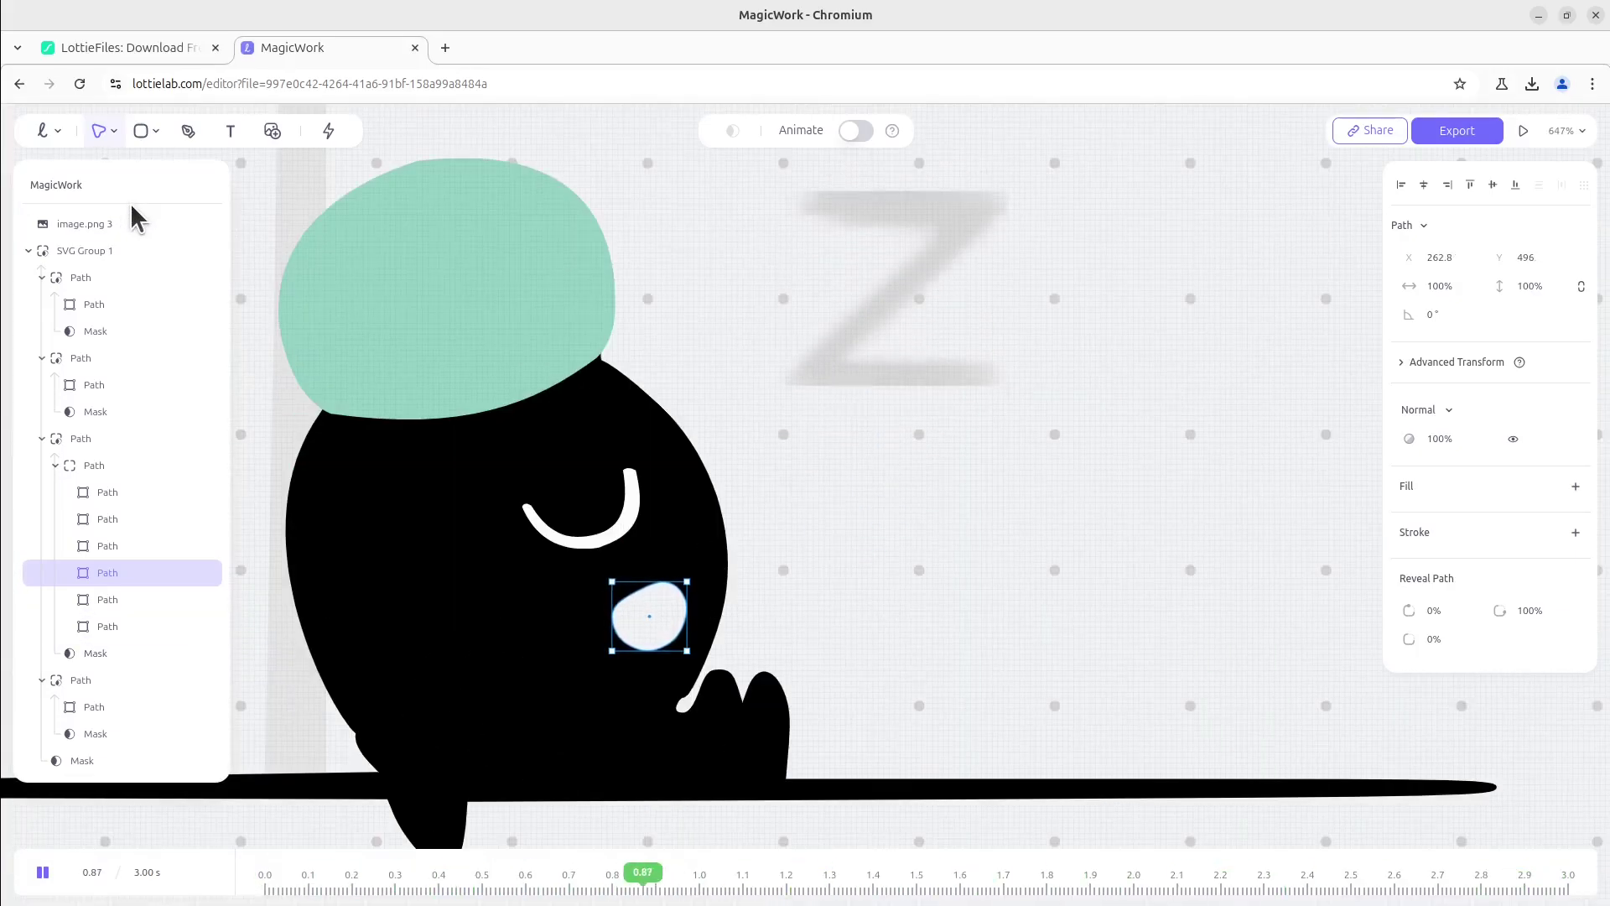
{"action": "left_click", "coordinate": [187, 134]}
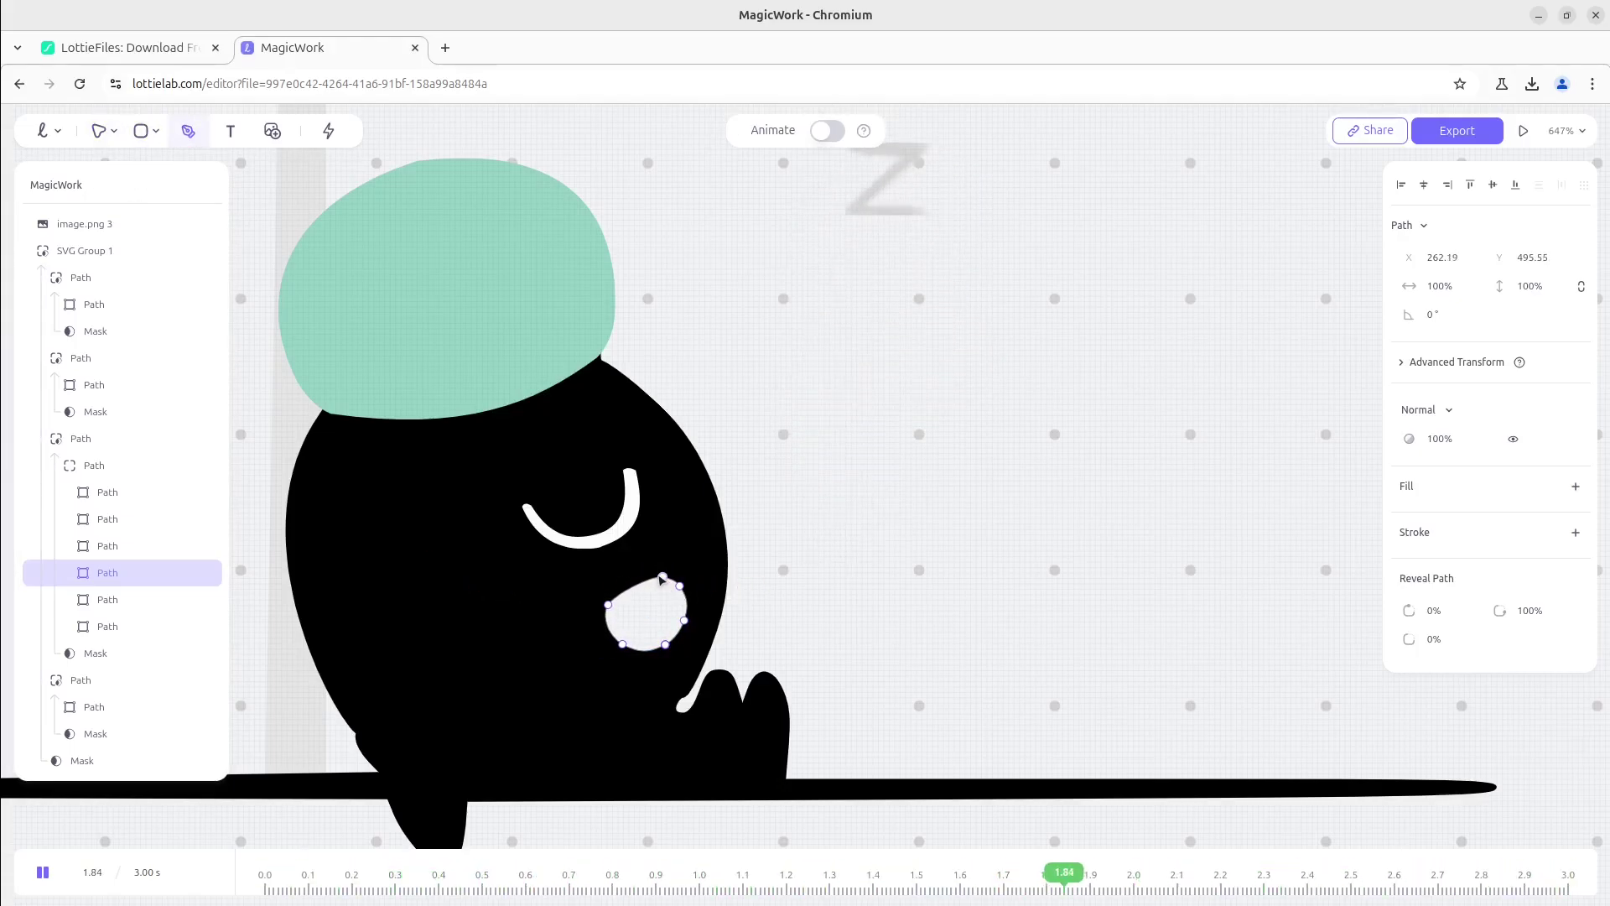
{"action": "key", "text": "space"}
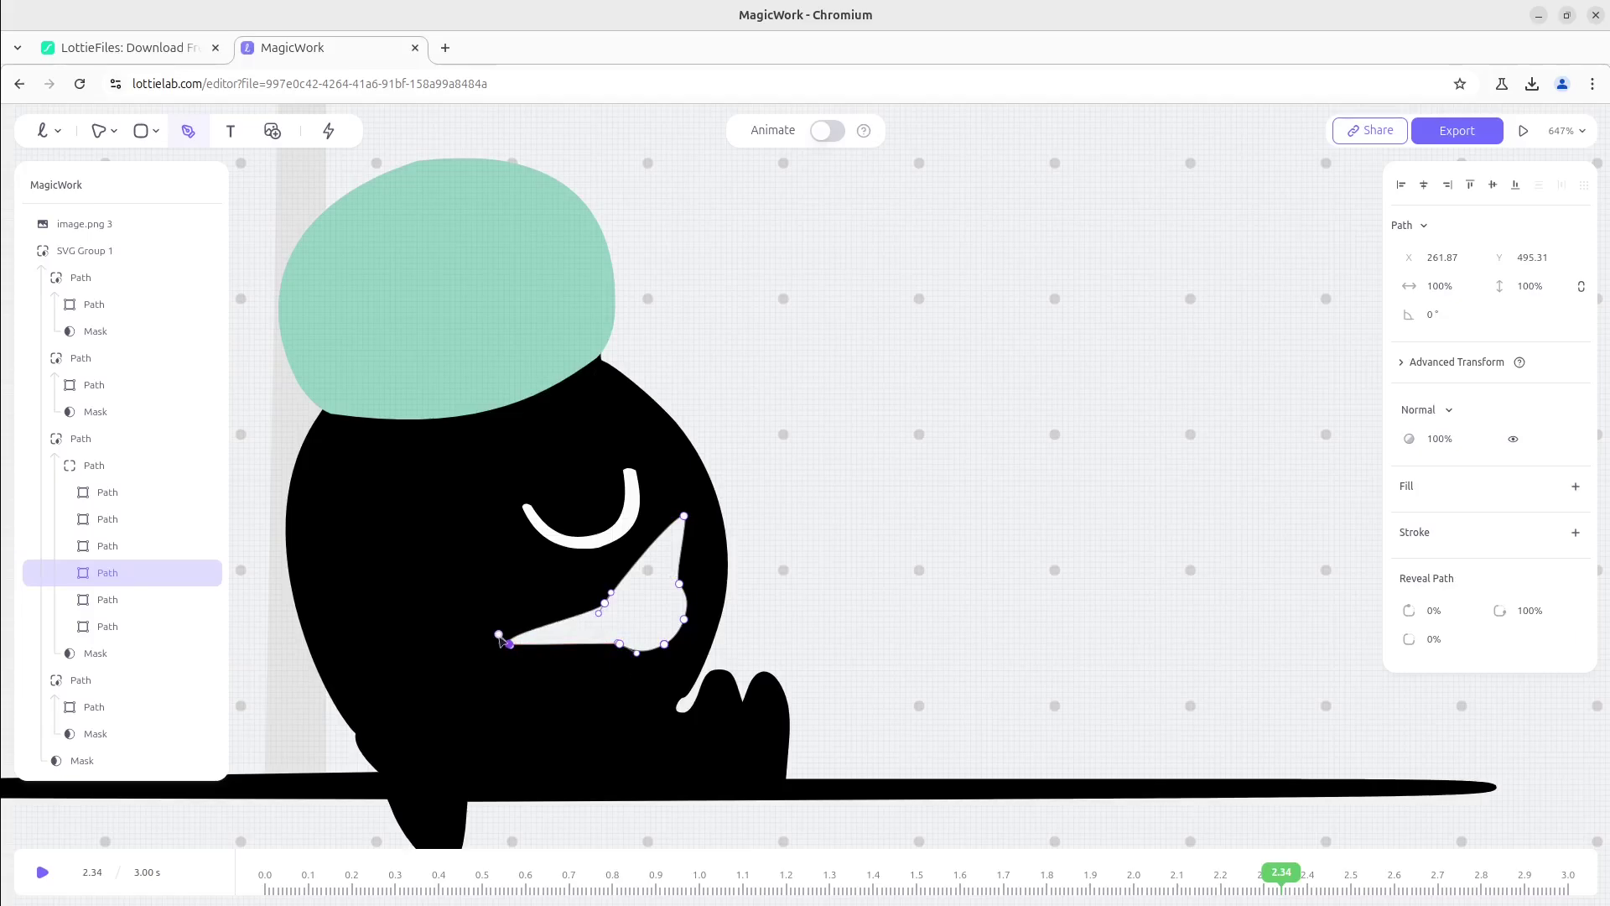
{"action": "left_click", "coordinate": [46, 875]}
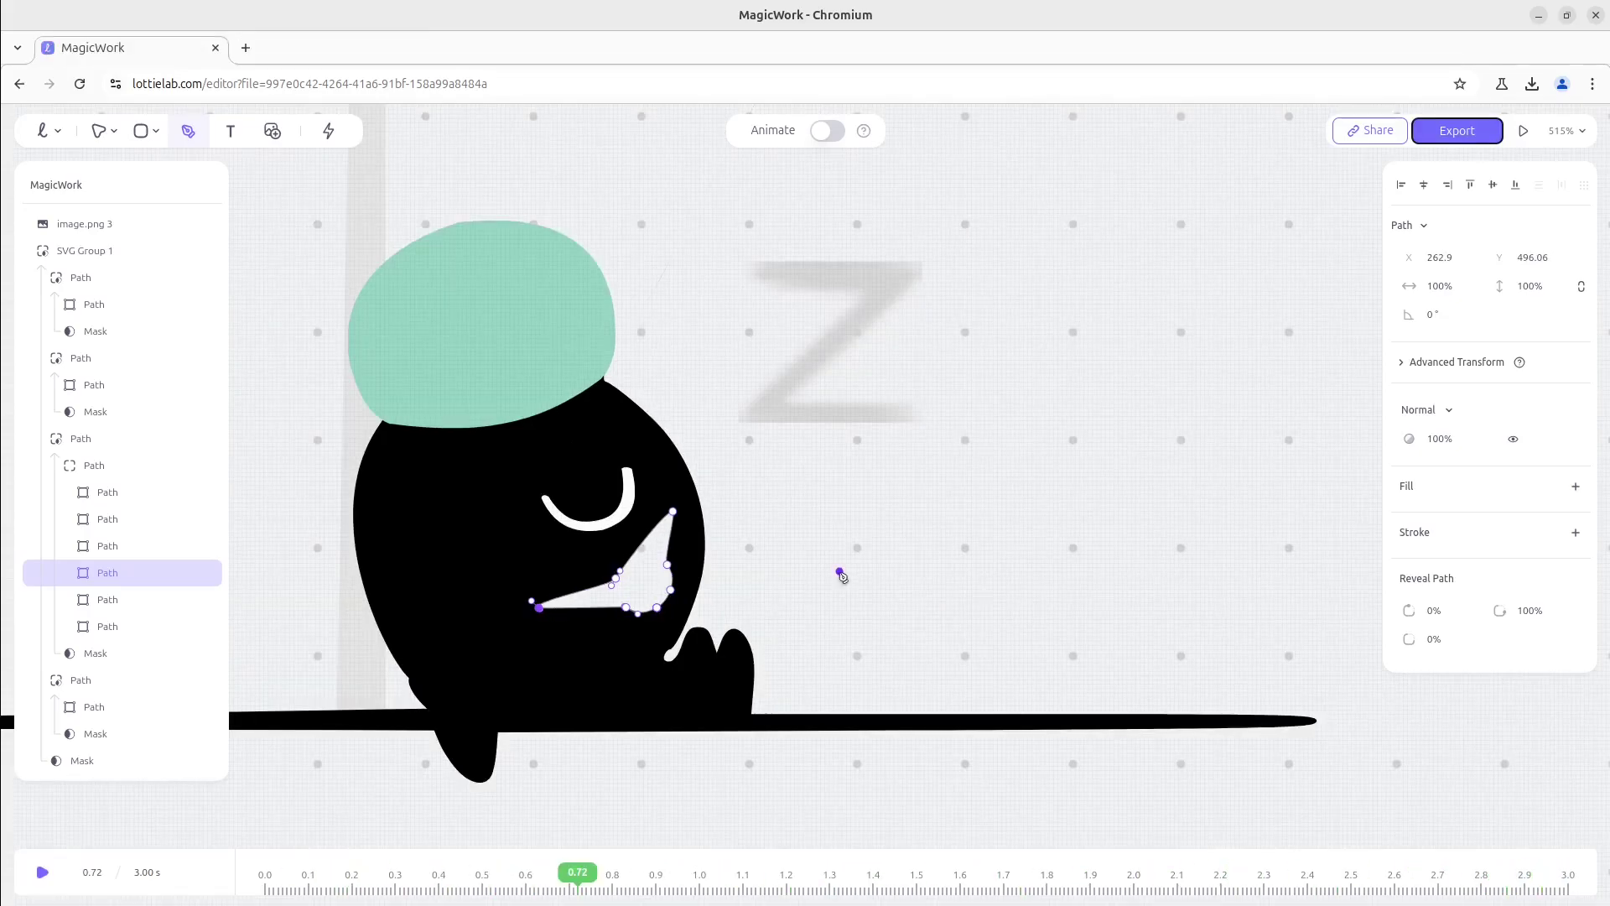
- Undo the tear reshaping and download the animation as a 75.9 KB Lottie JSON
{"action": "key", "text": "ctrl+z"}
{"action": "left_click", "coordinate": [1457, 133]}
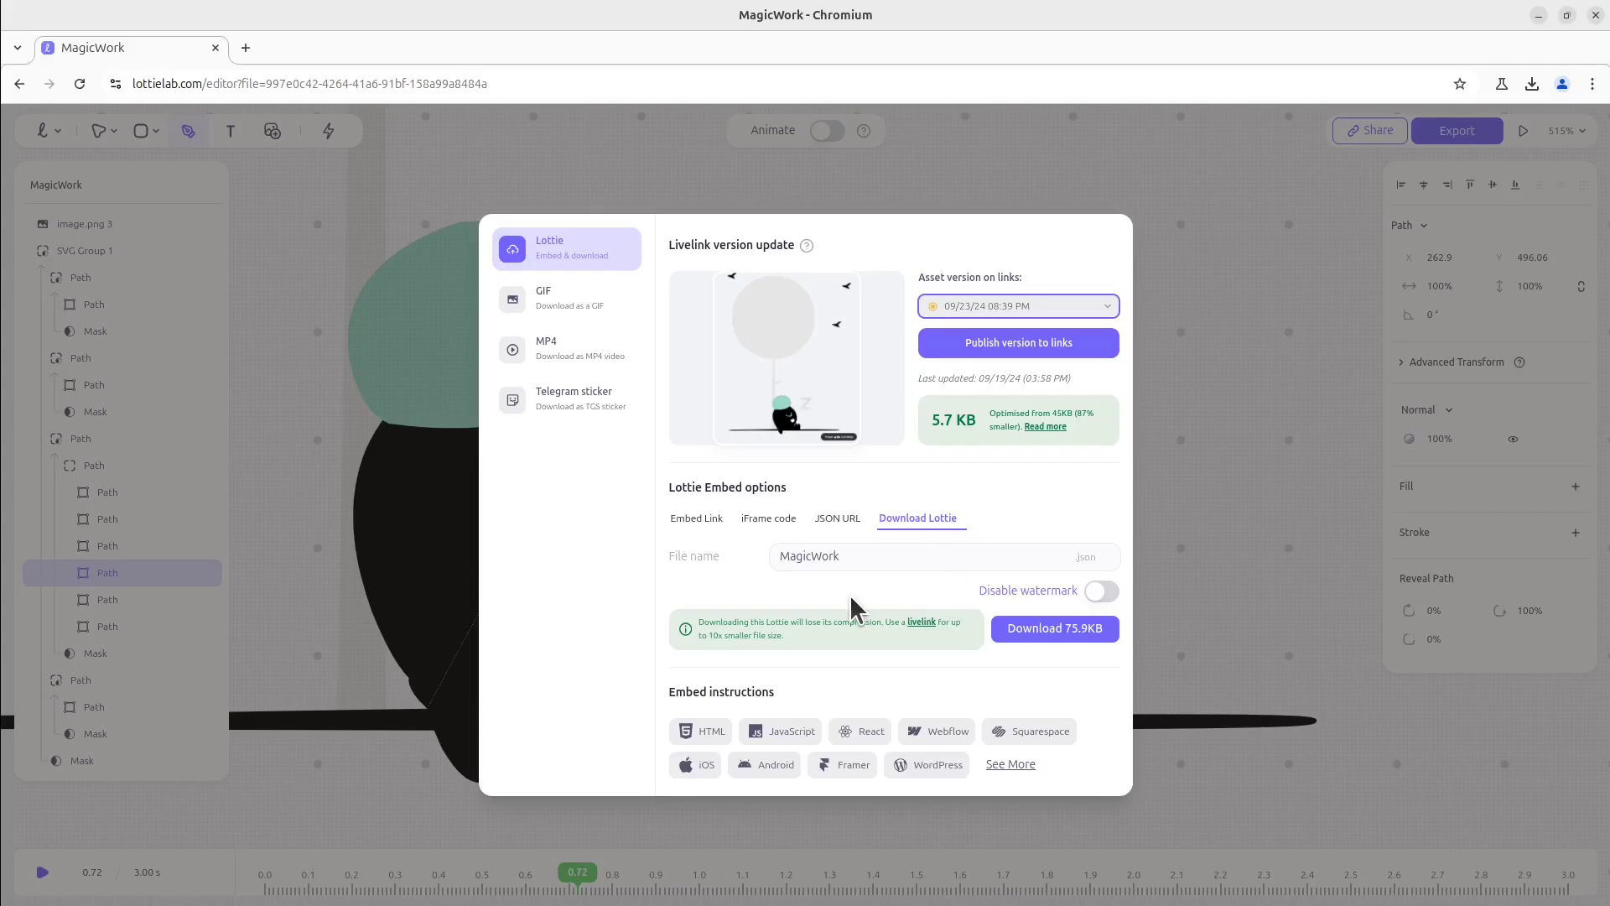
{"action": "left_click", "coordinate": [1033, 631]}
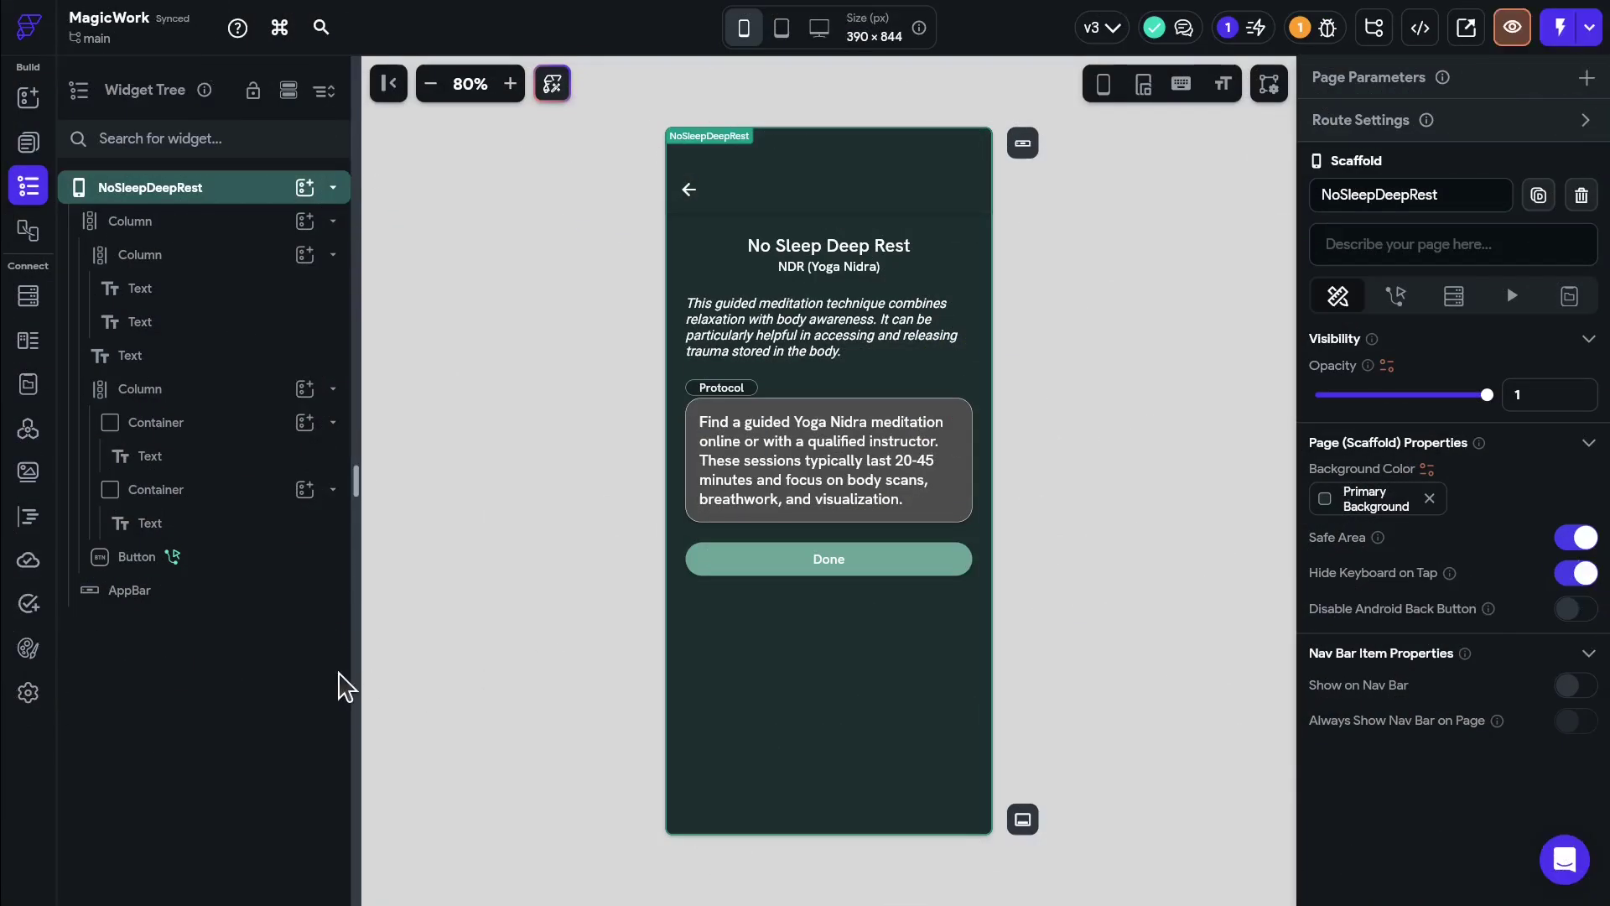
- Paste an empty container below the title and add a LottieAnimation inside it via a 'lot' search
{"action": "key", "text": "ctrl+v"}
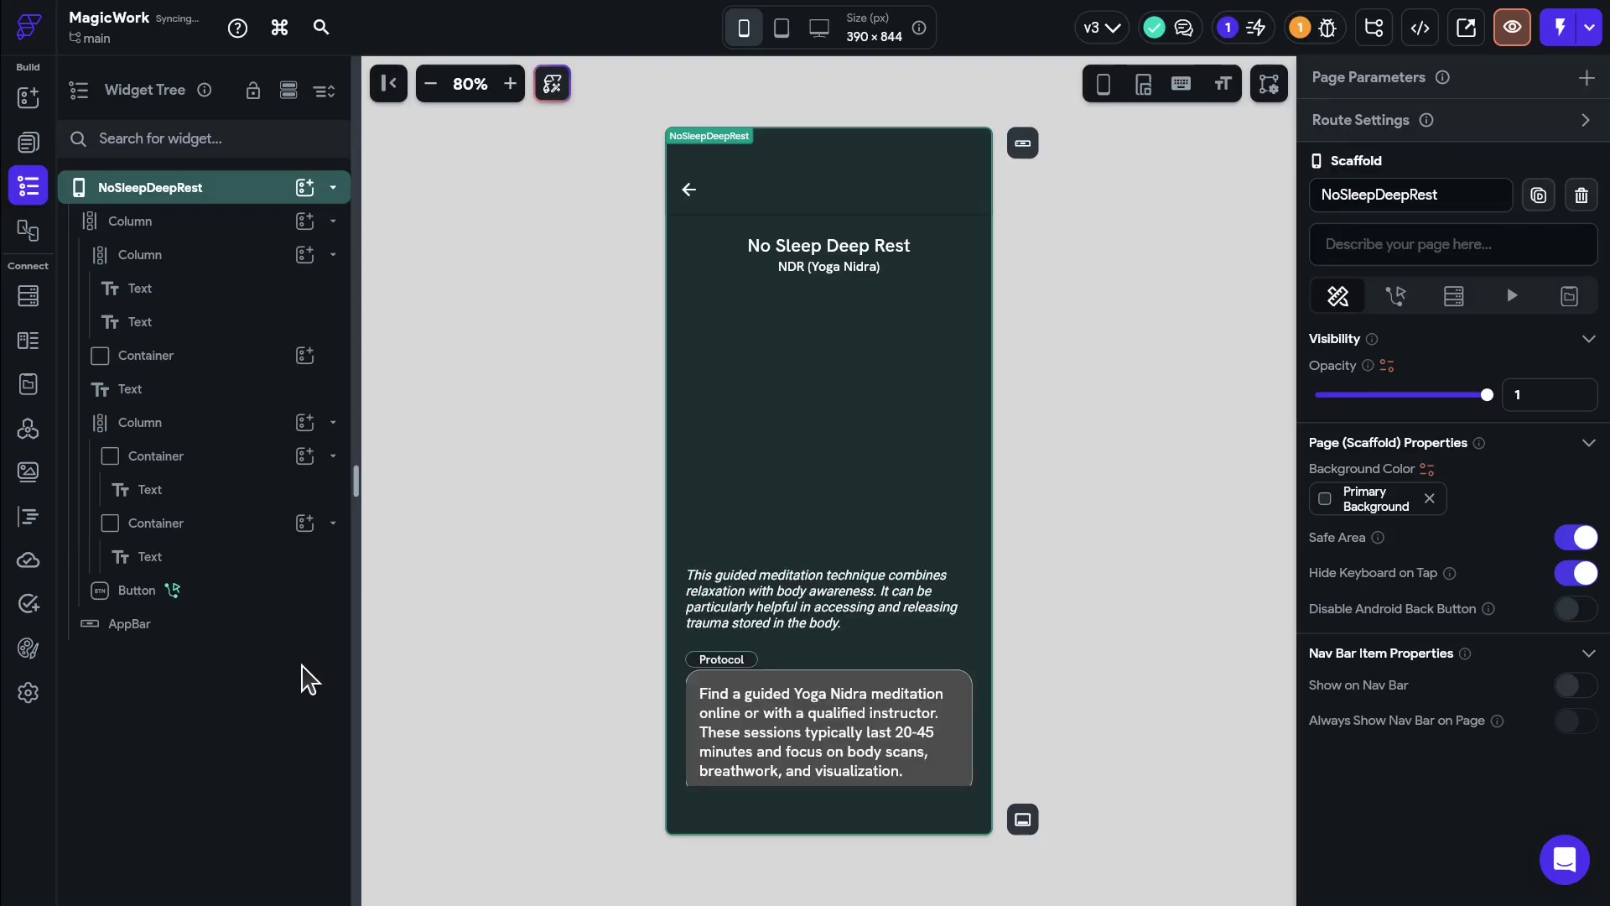
{"action": "left_click", "coordinate": [239, 360]}
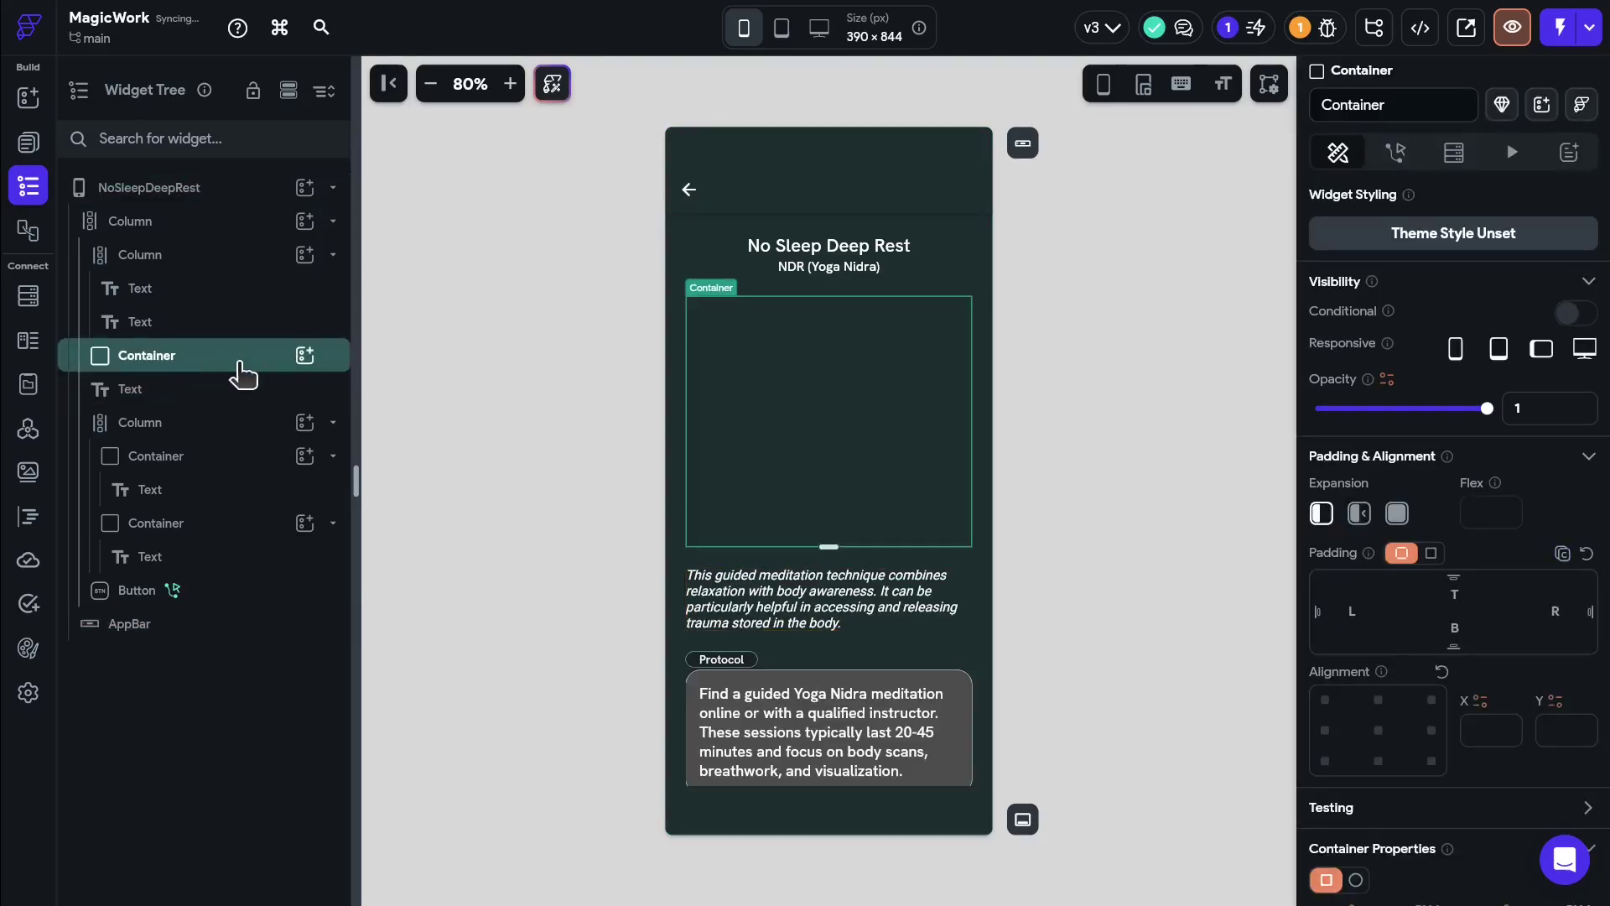
{"action": "left_click", "coordinate": [307, 356]}
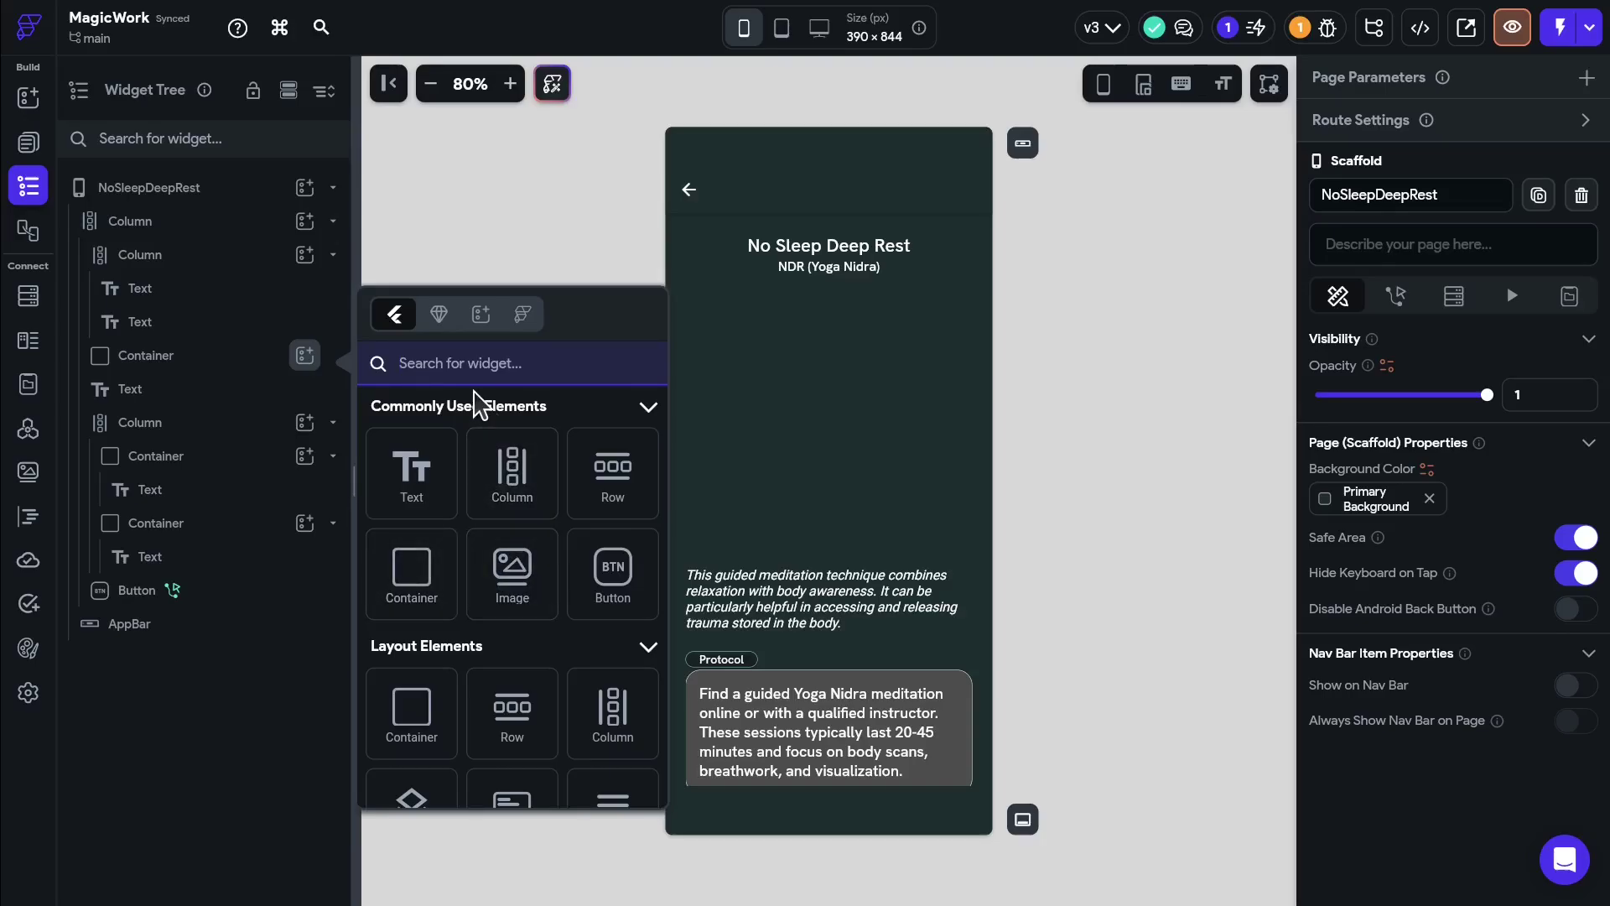
{"action": "type", "text": "lott"}
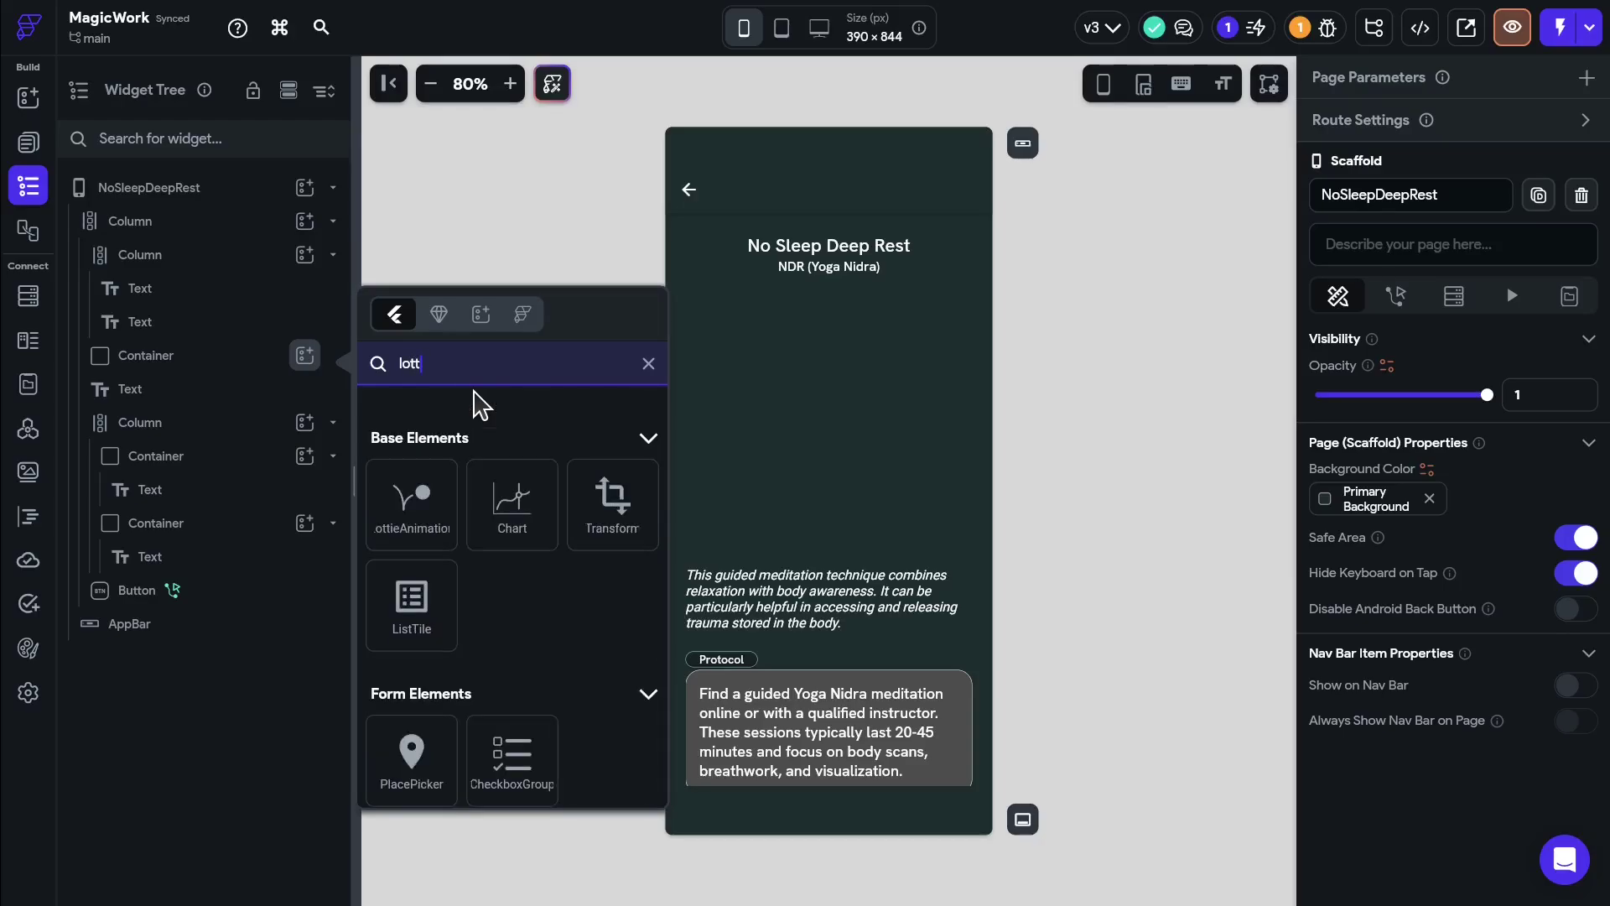
{"action": "left_click", "coordinate": [423, 519]}
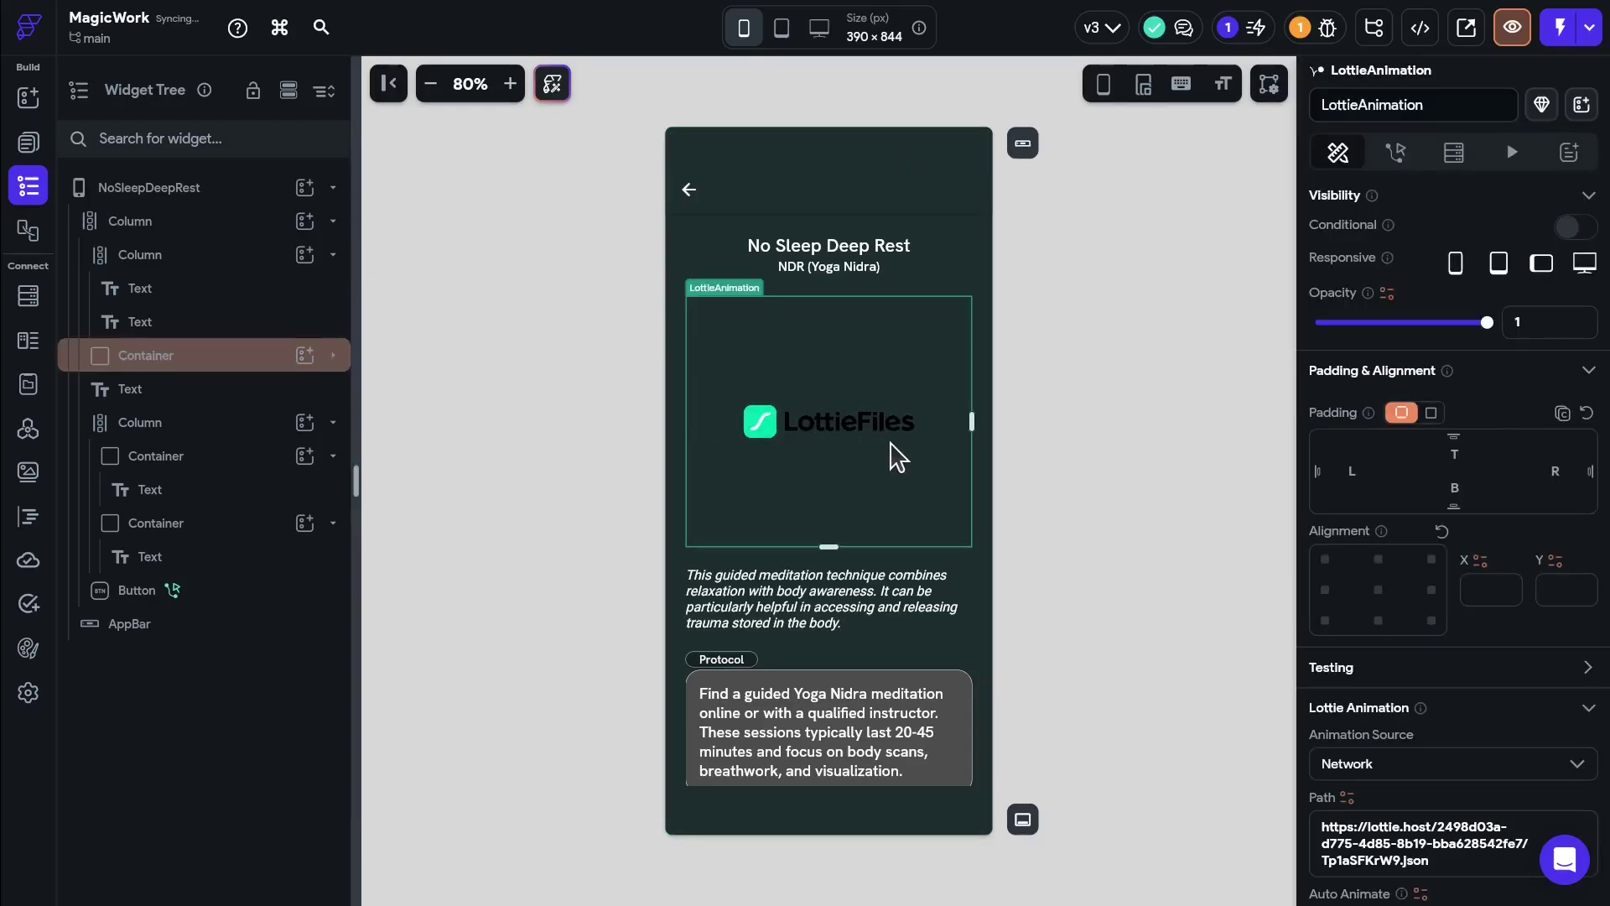
{"action": "scroll", "coordinate": [1459, 737], "scroll_direction": "down", "scroll_amount": 4}
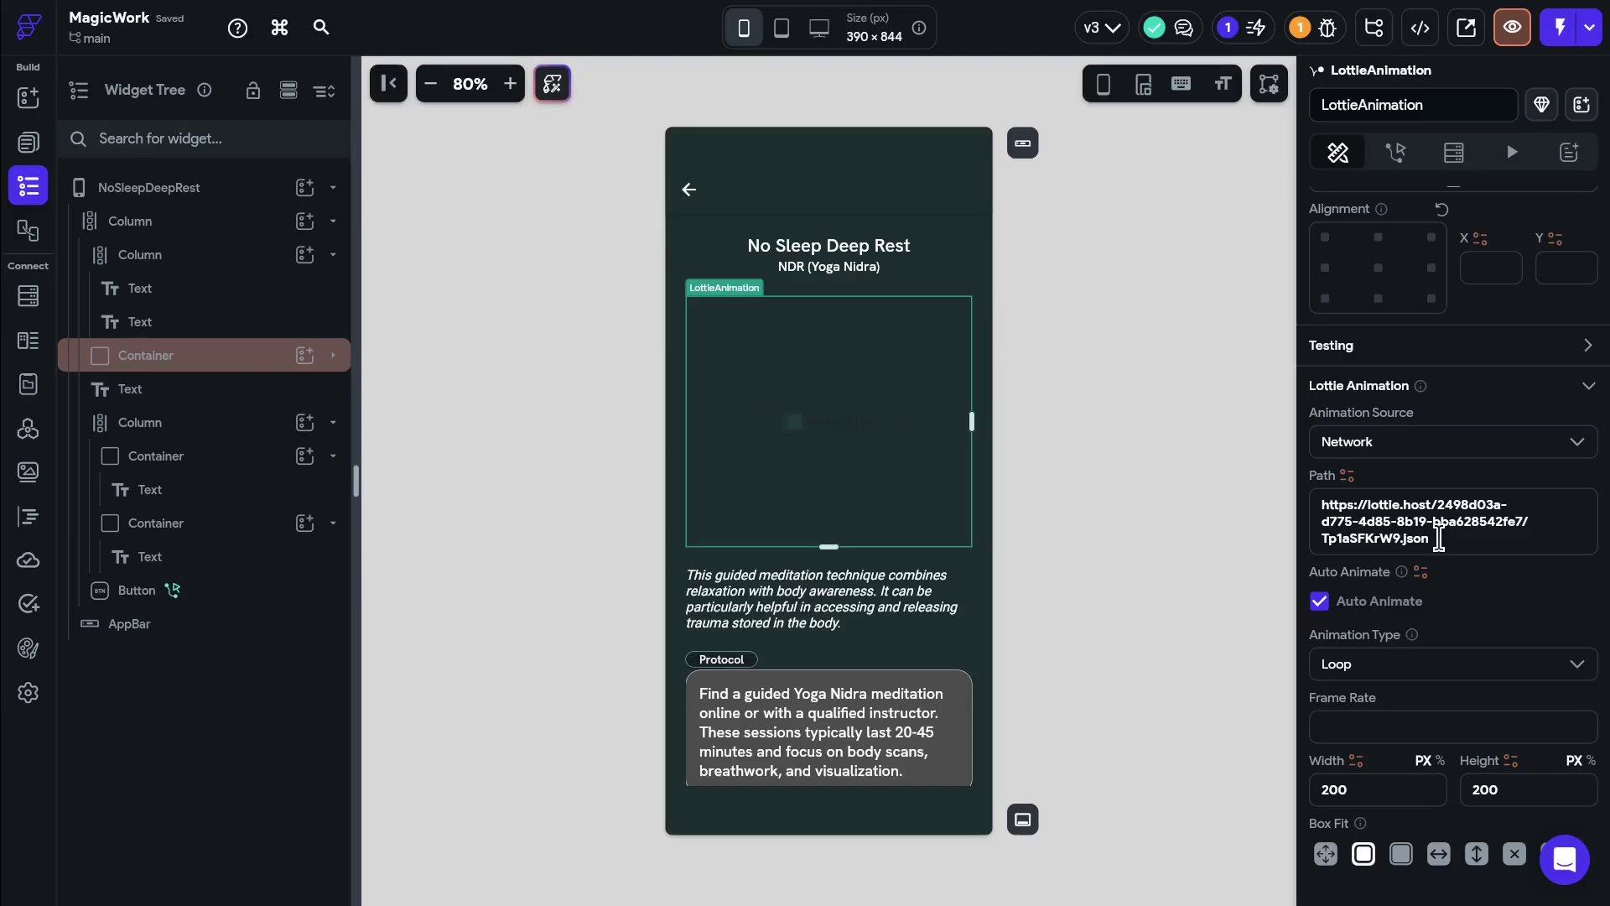
{"action": "left_click", "coordinate": [1363, 444]}
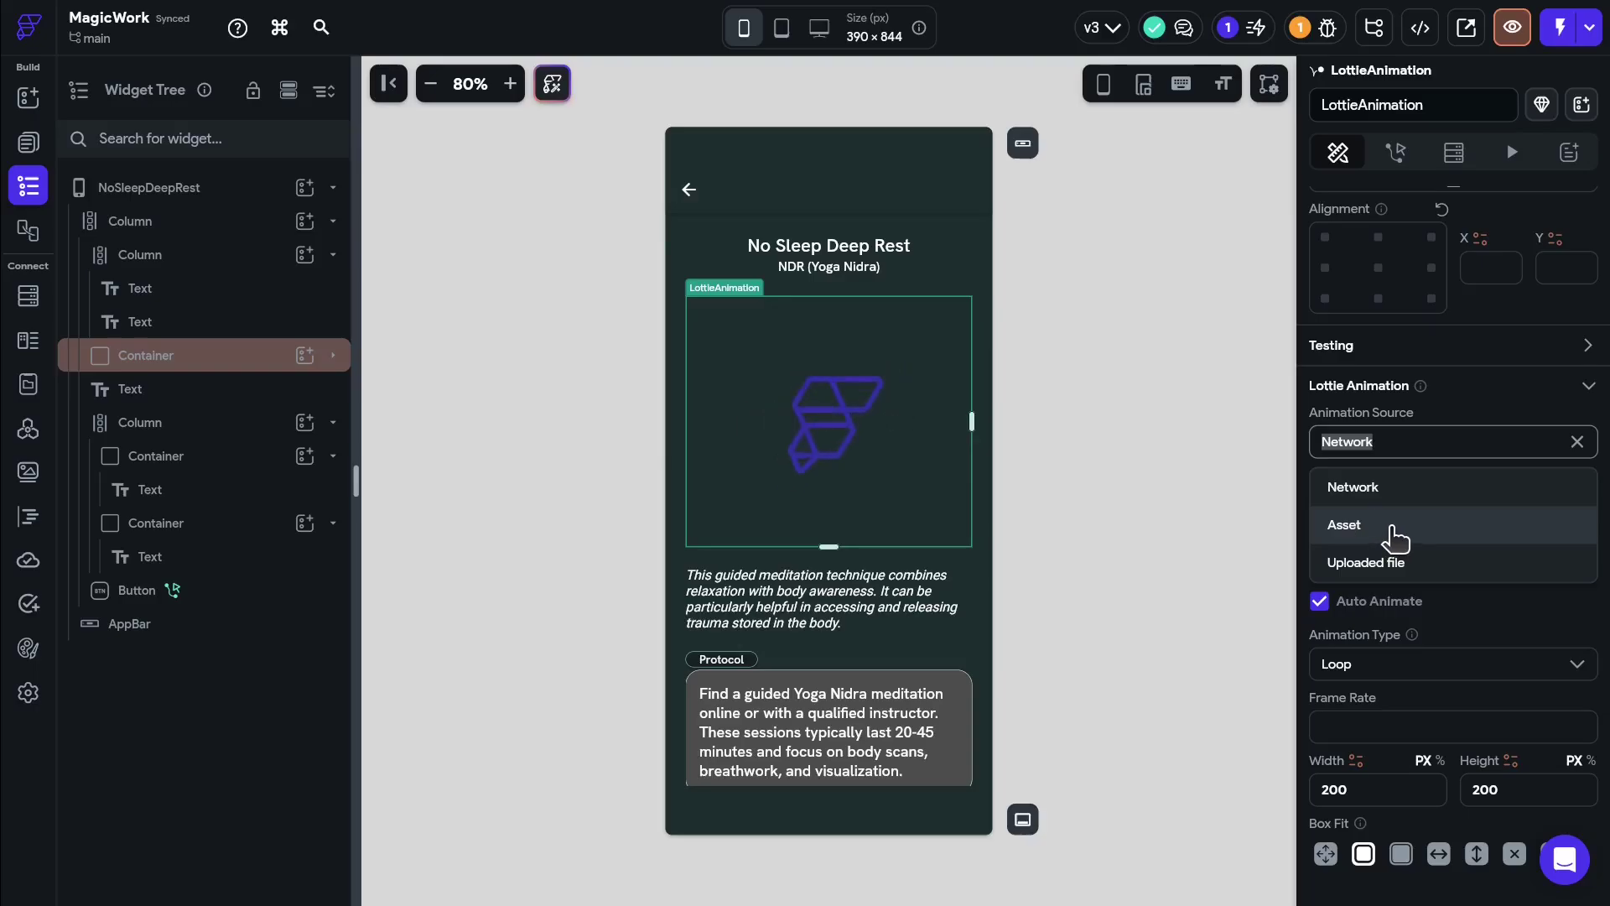
- Use the asset sleepy2.json as the animation source, keep Loop, and set frame rate 30
{"action": "left_click", "coordinate": [1395, 533]}
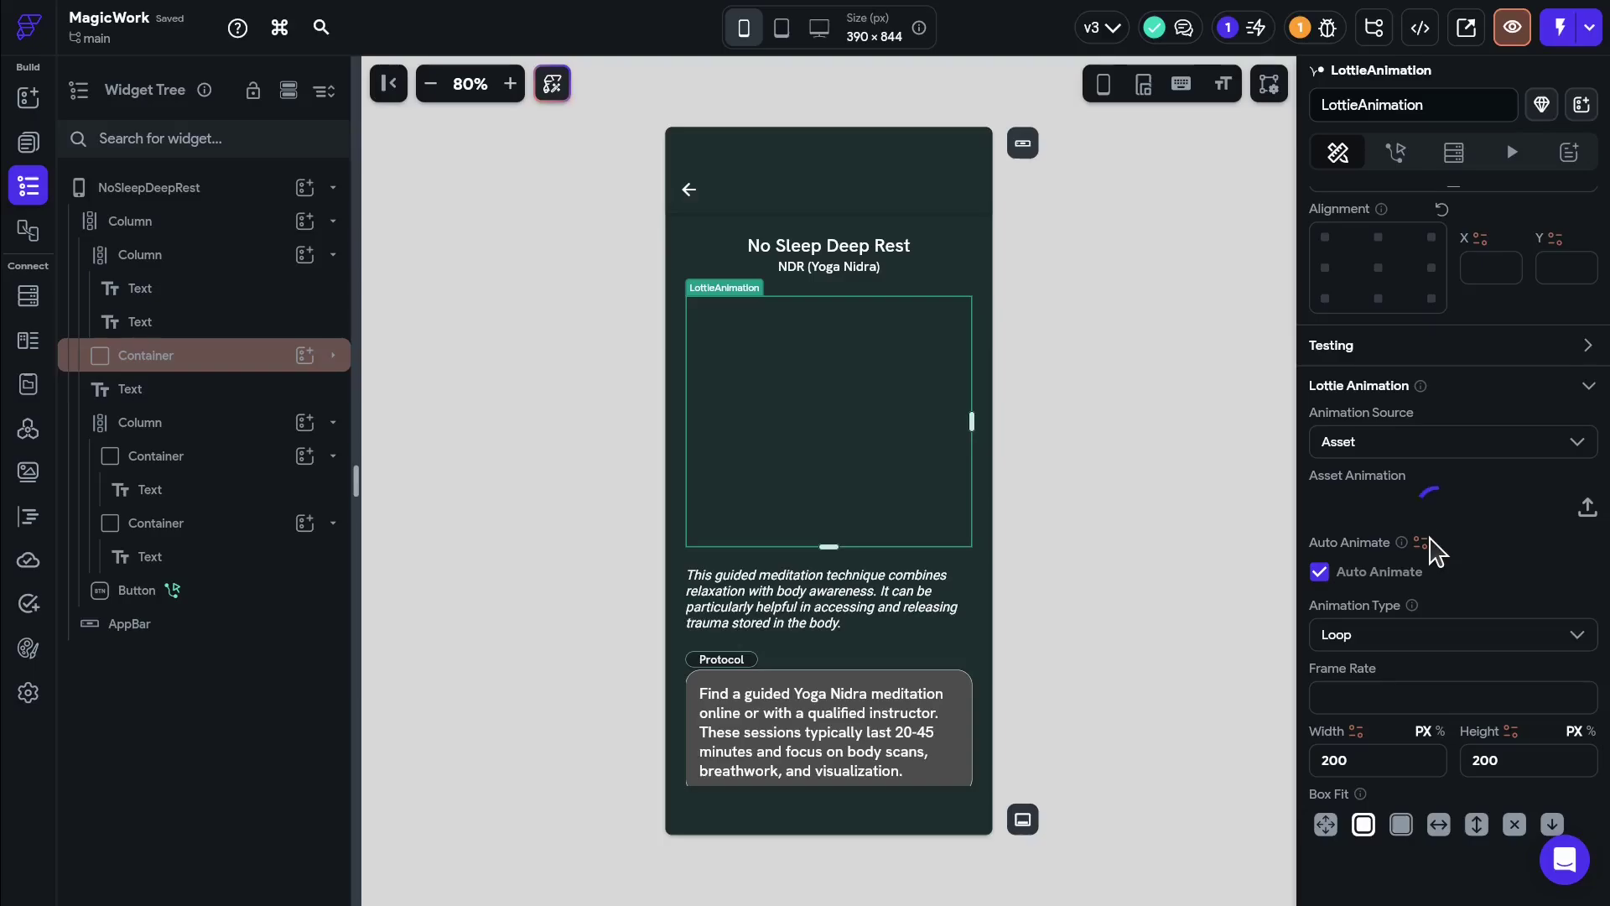
{"action": "left_click", "coordinate": [1424, 524]}
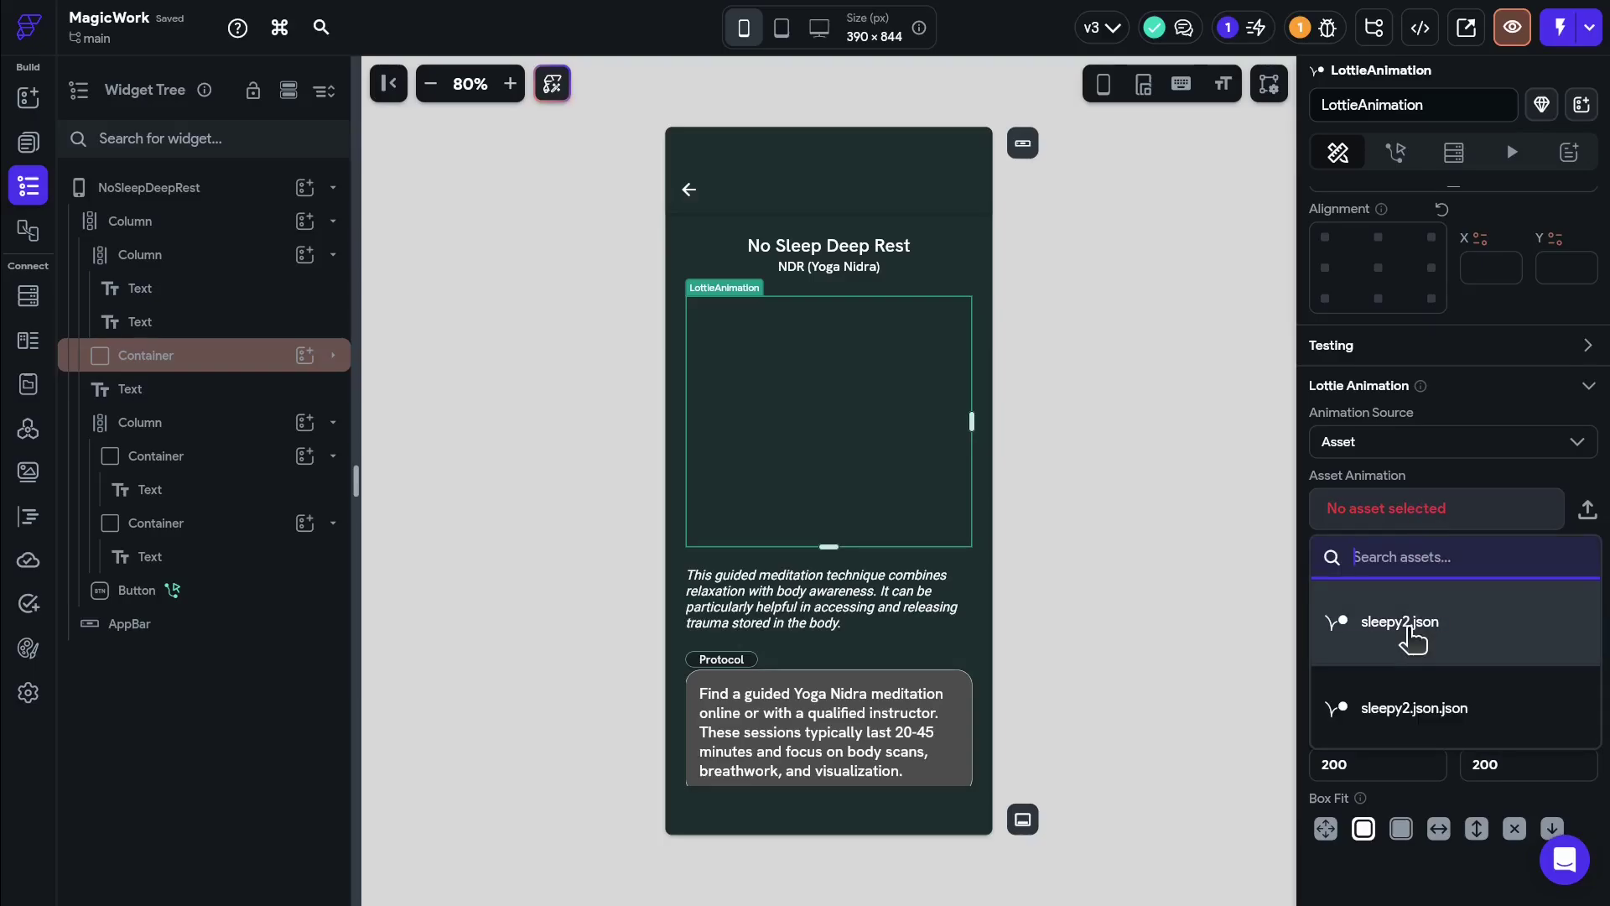
{"action": "left_click", "coordinate": [1414, 624]}
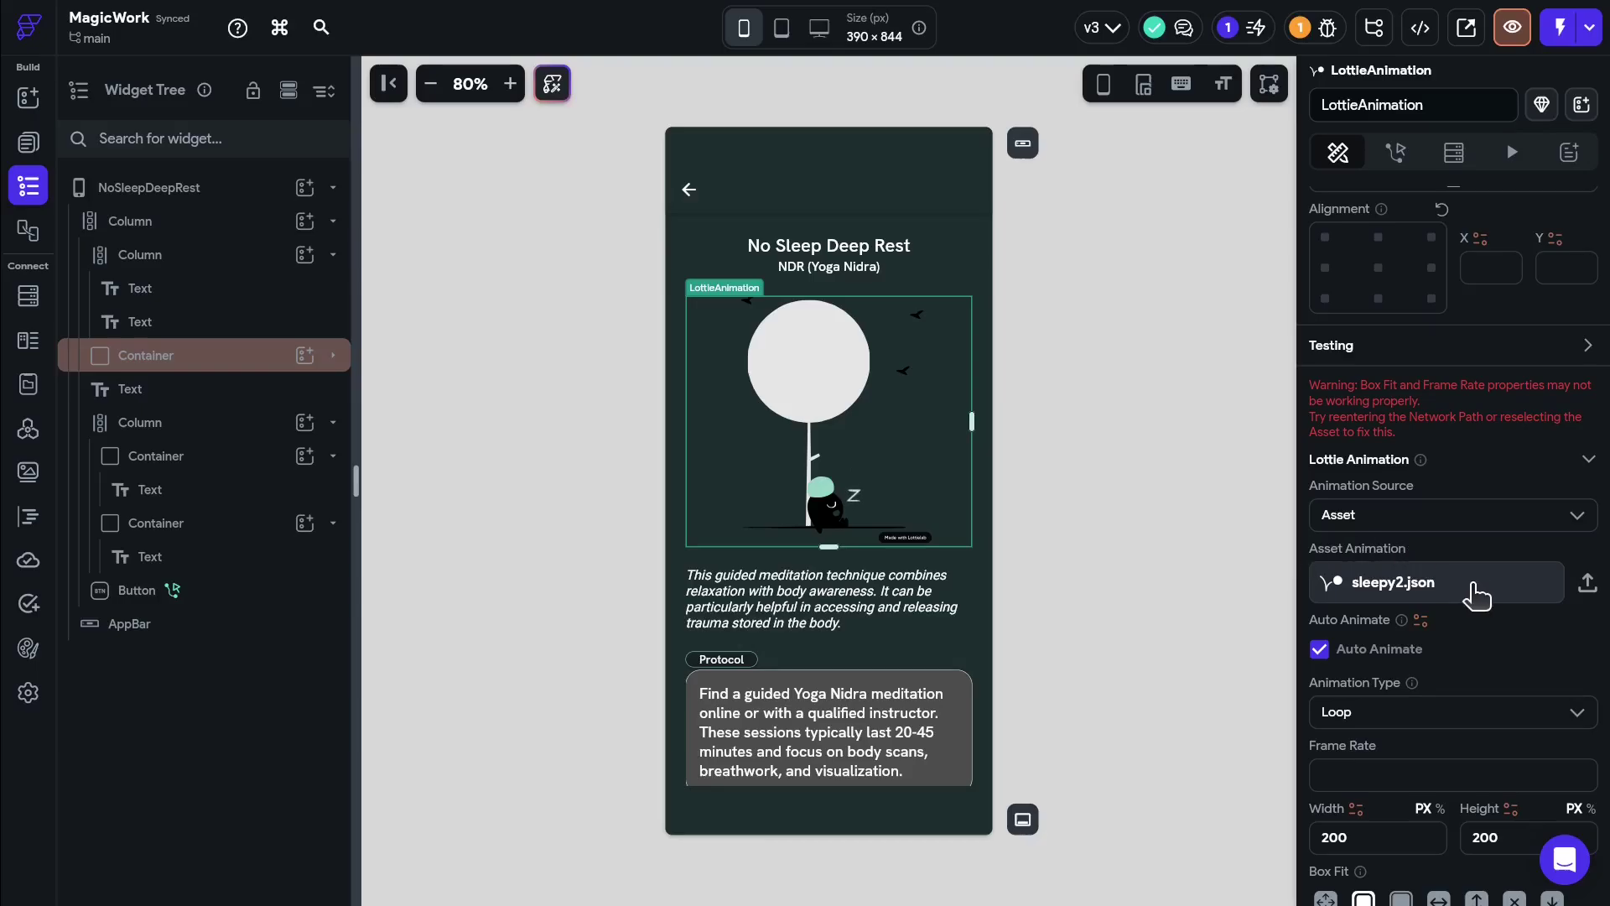
{"action": "scroll", "coordinate": [1474, 591], "scroll_direction": "down", "scroll_amount": 2}
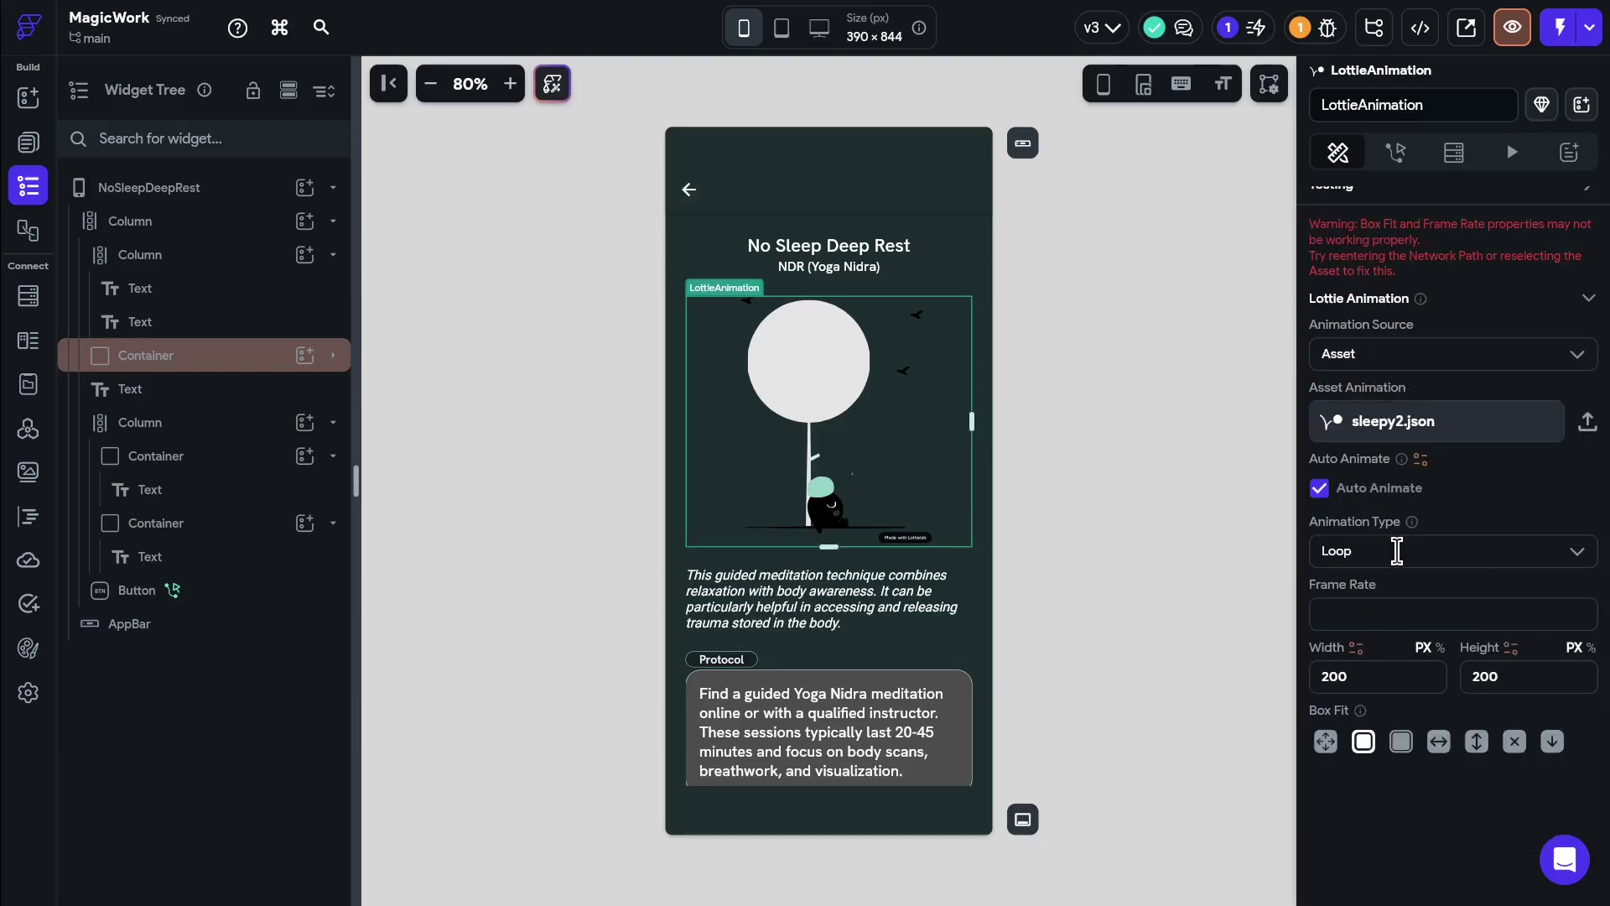
{"action": "left_click", "coordinate": [1397, 550]}
{"action": "left_click", "coordinate": [1499, 513]}
{"action": "left_click", "coordinate": [1435, 619]}
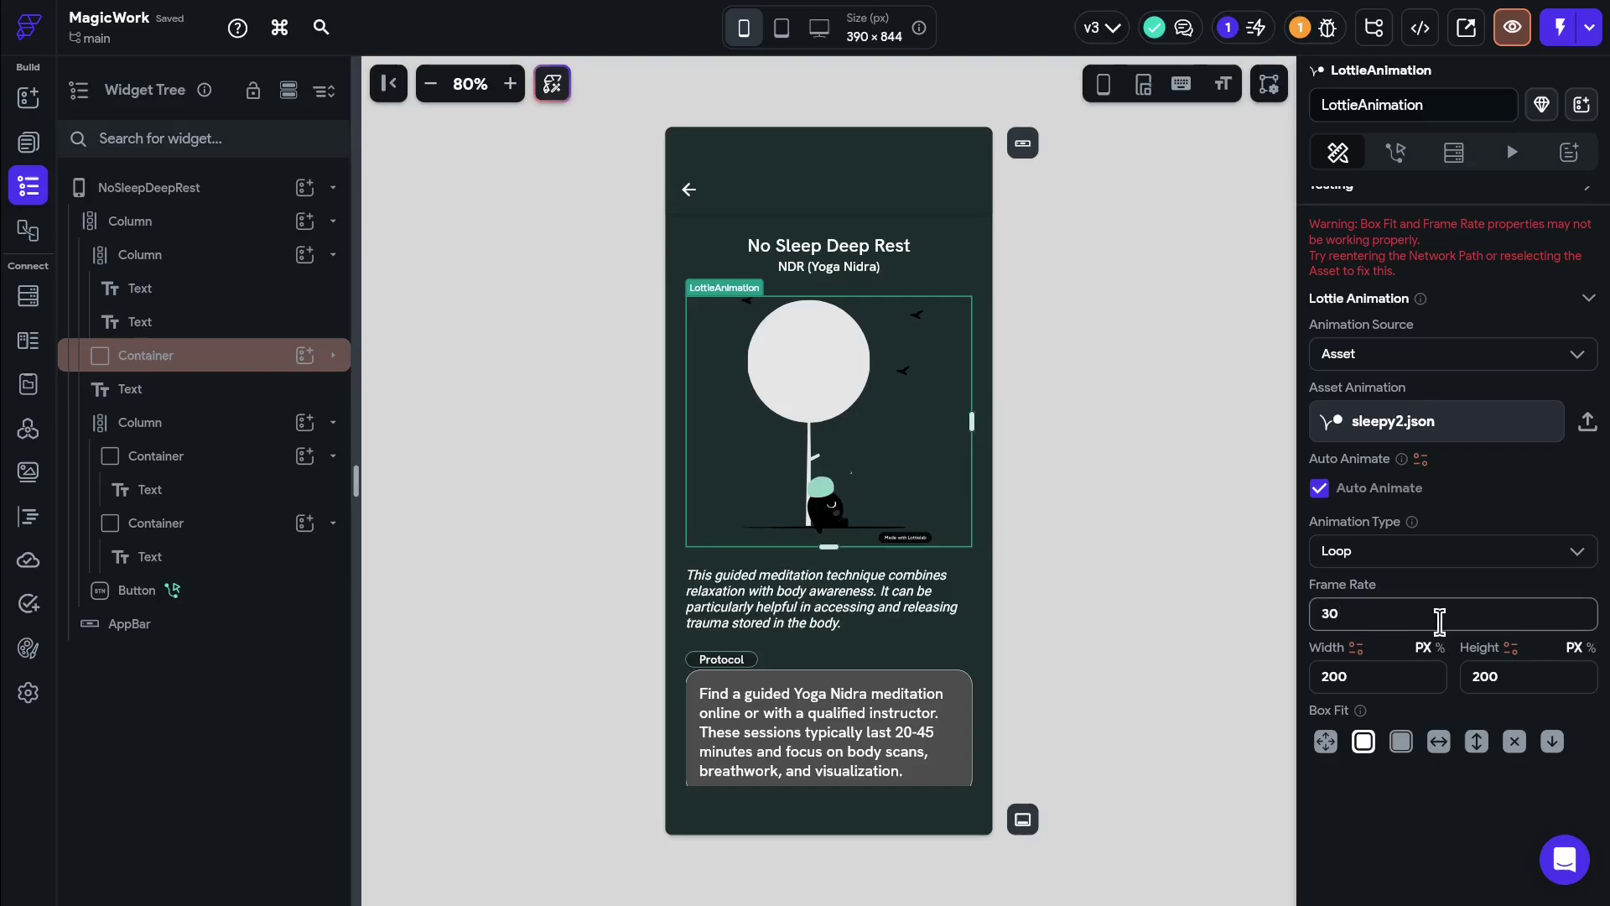
{"action": "scroll", "coordinate": [1440, 621], "scroll_direction": "up", "scroll_amount": 5}
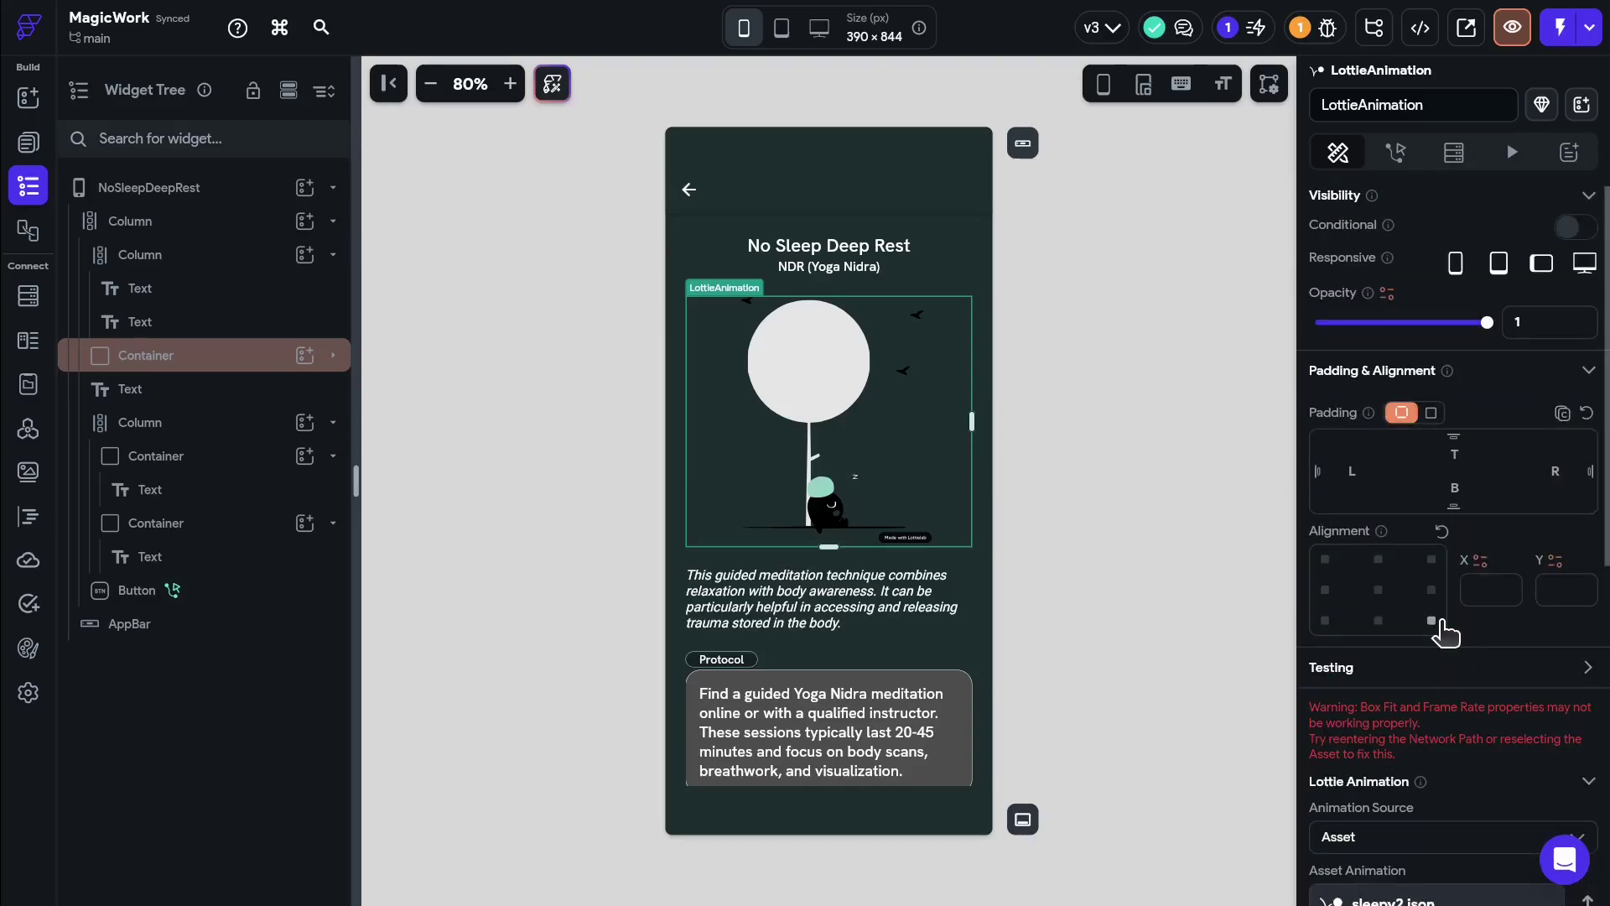